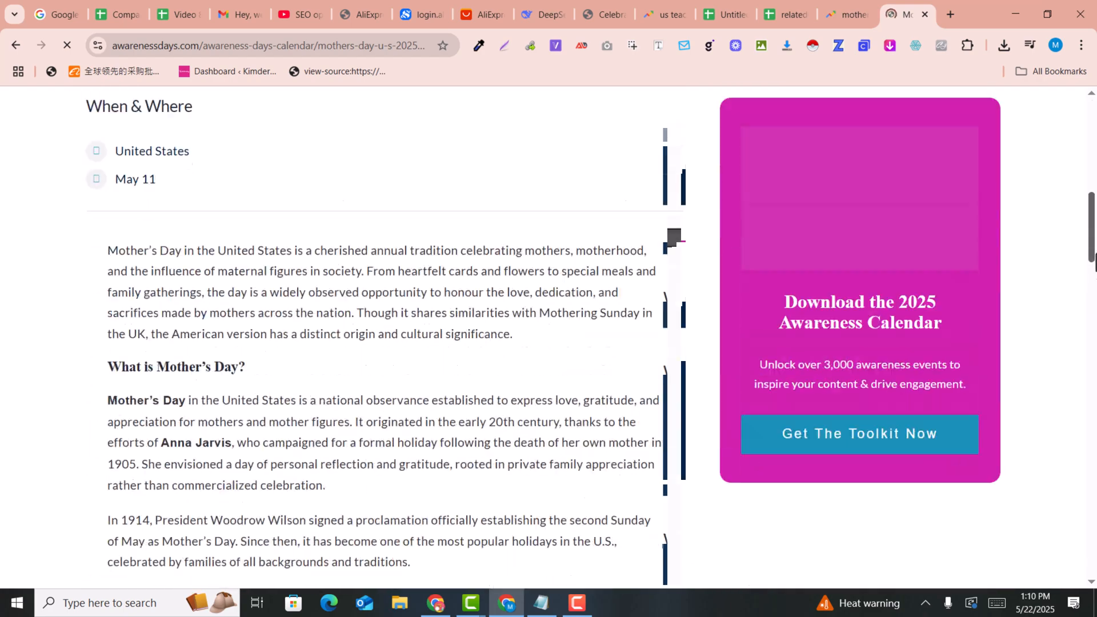
Read through the Mother's Day U.S. 2025 event page, including its date, celebration, hashtag and links sections
scroll(403, 144, "up", 20)
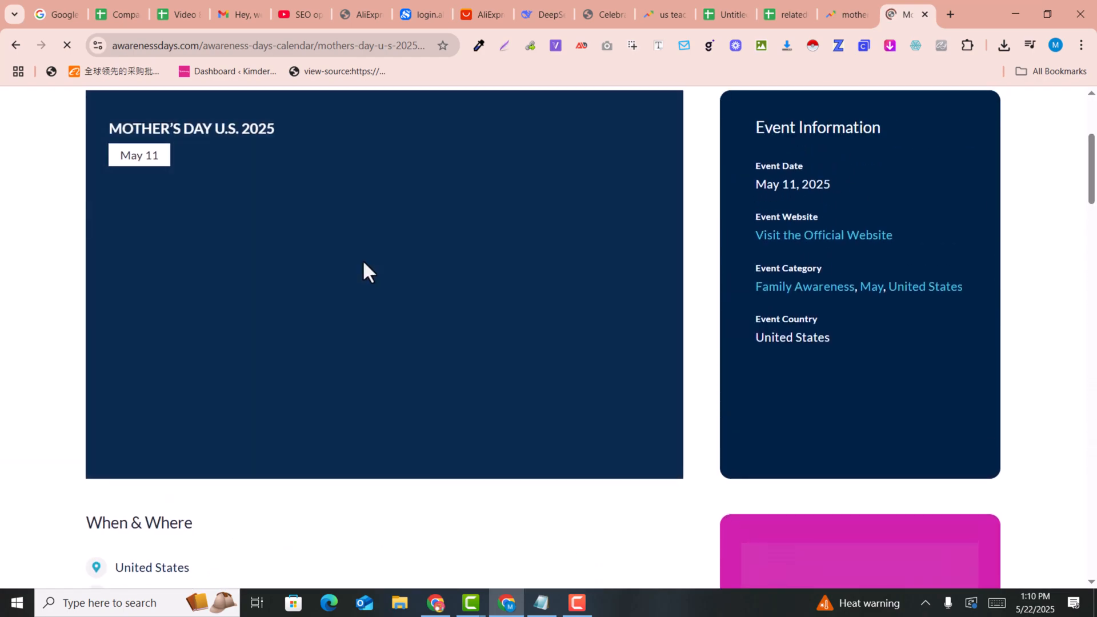
scroll(359, 272, "down", 10)
scroll(175, 375, "down", 18)
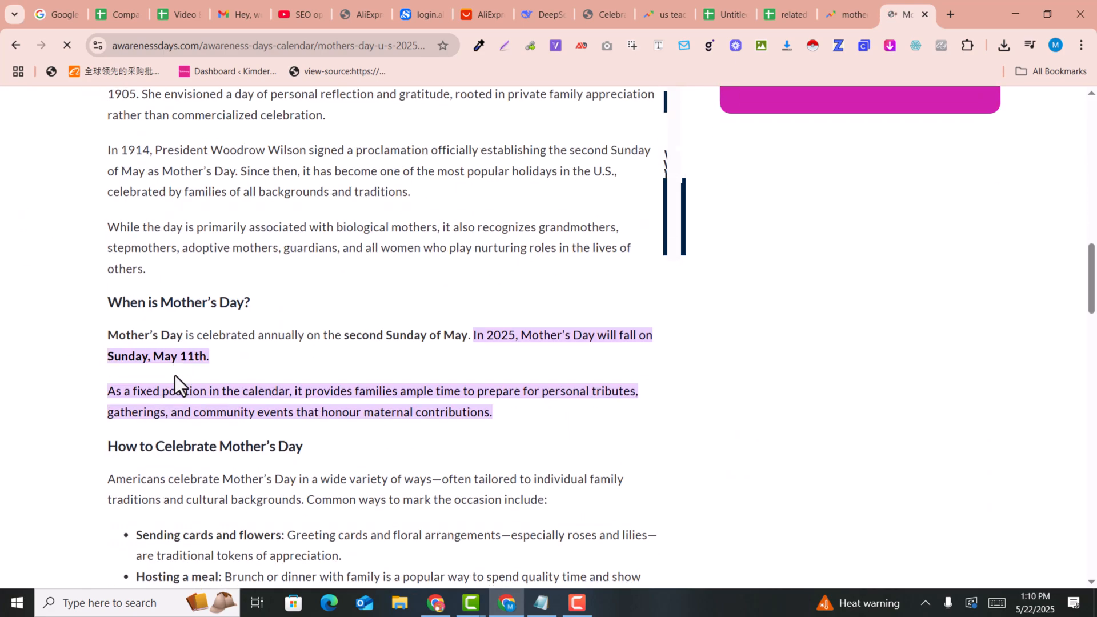
scroll(176, 377, "down", 6)
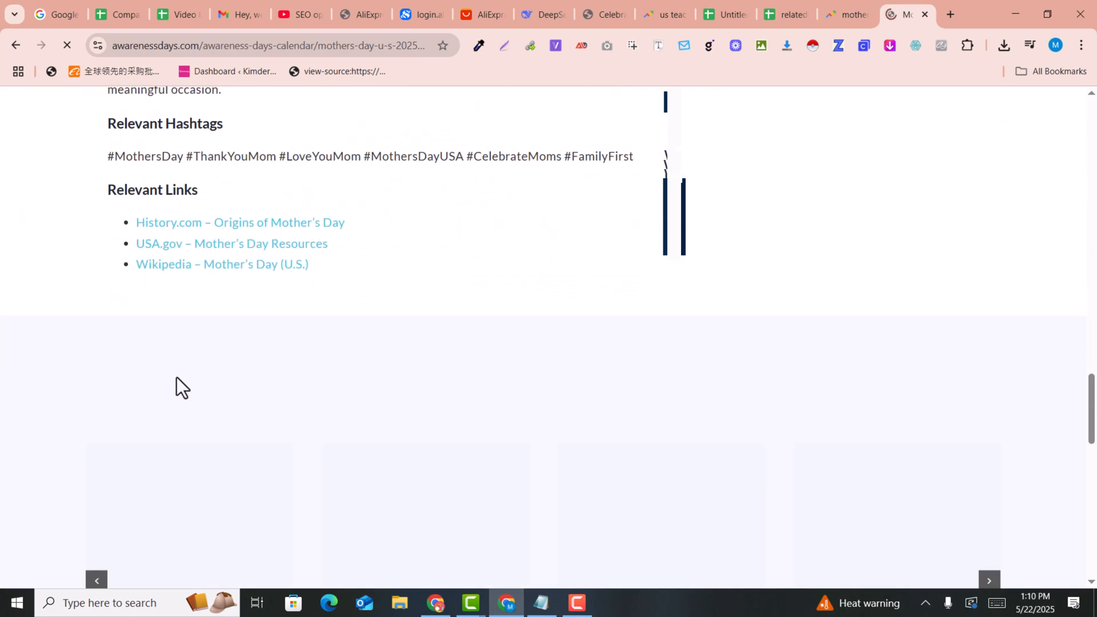
scroll(176, 377, "up", 5)
scroll(180, 373, "up", 20)
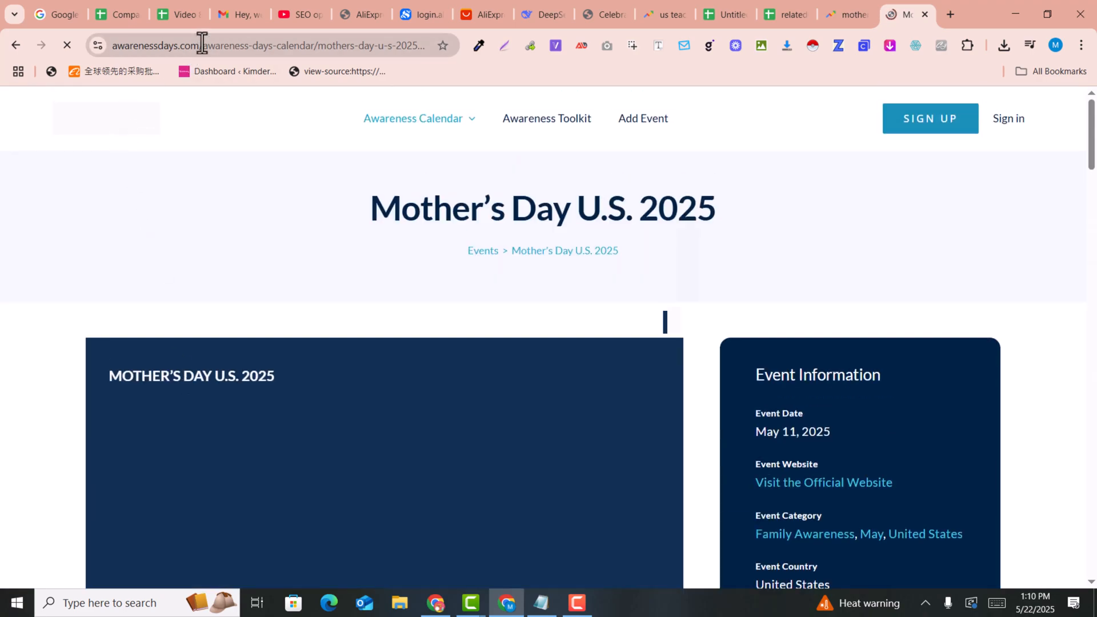
left_click_drag(201, 45, 113, 46)
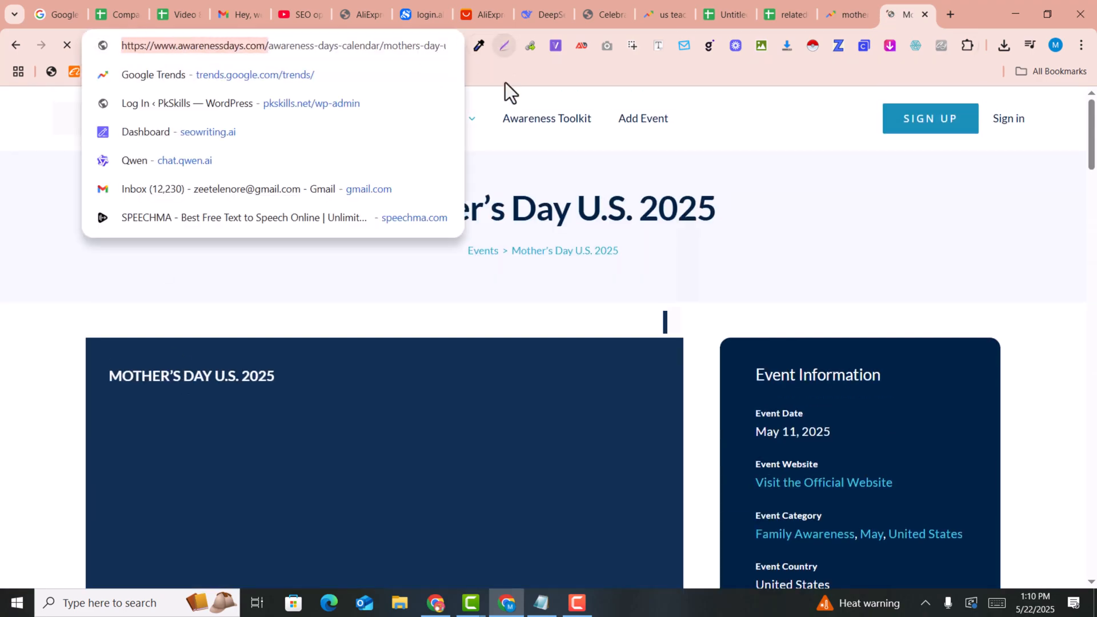
left_click(760, 132)
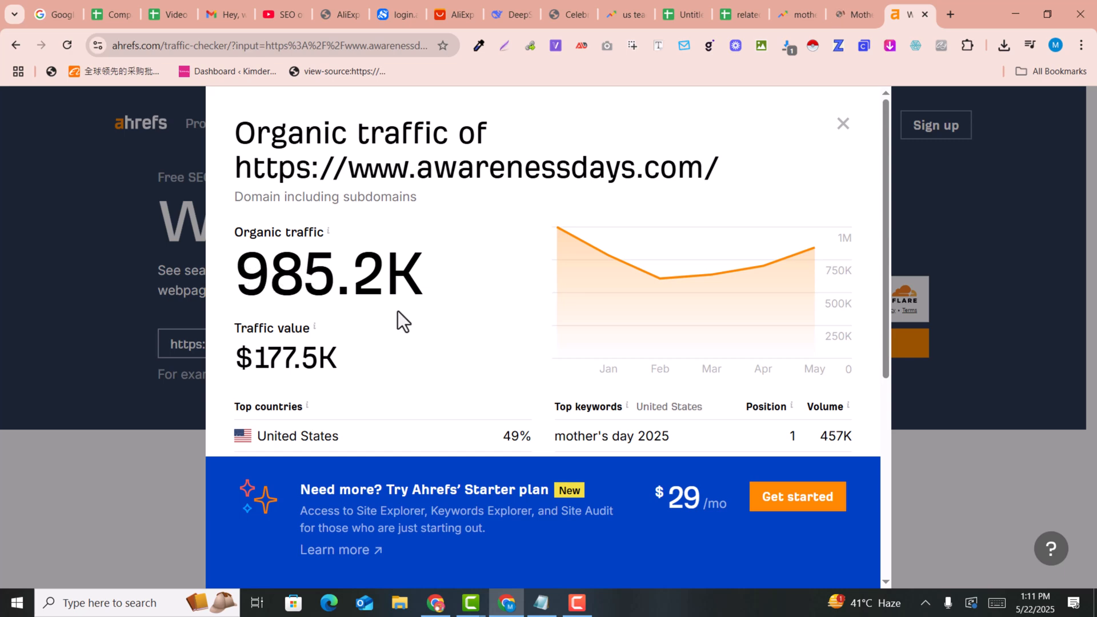
scroll(399, 320, "down", 1)
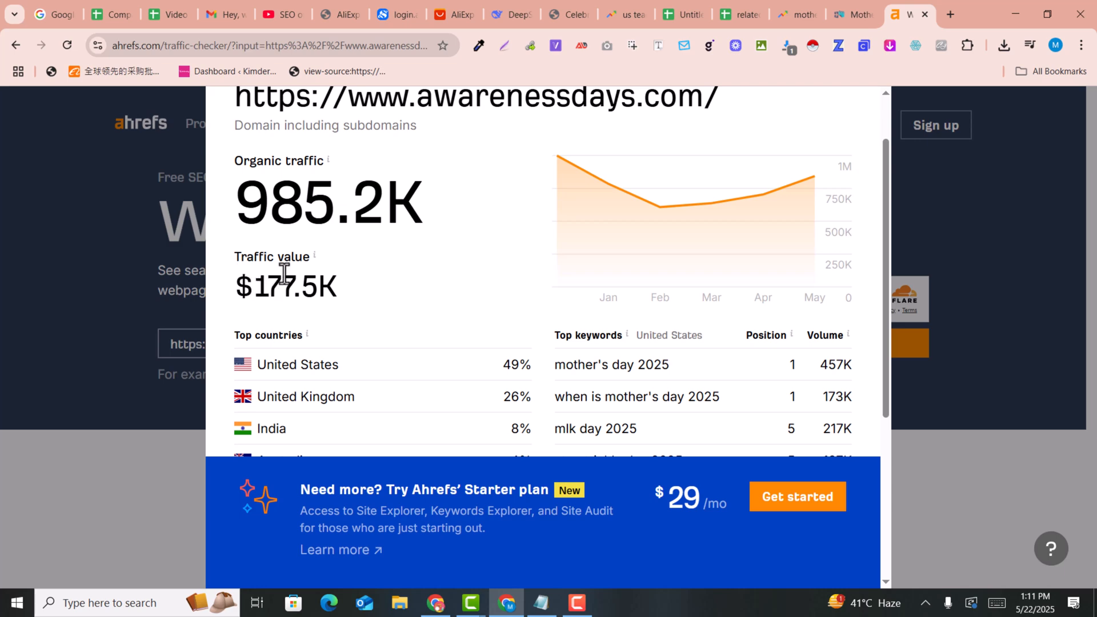
Examine the traffic value and the United States share in the report, and close the report
left_click_drag(260, 289, 304, 294)
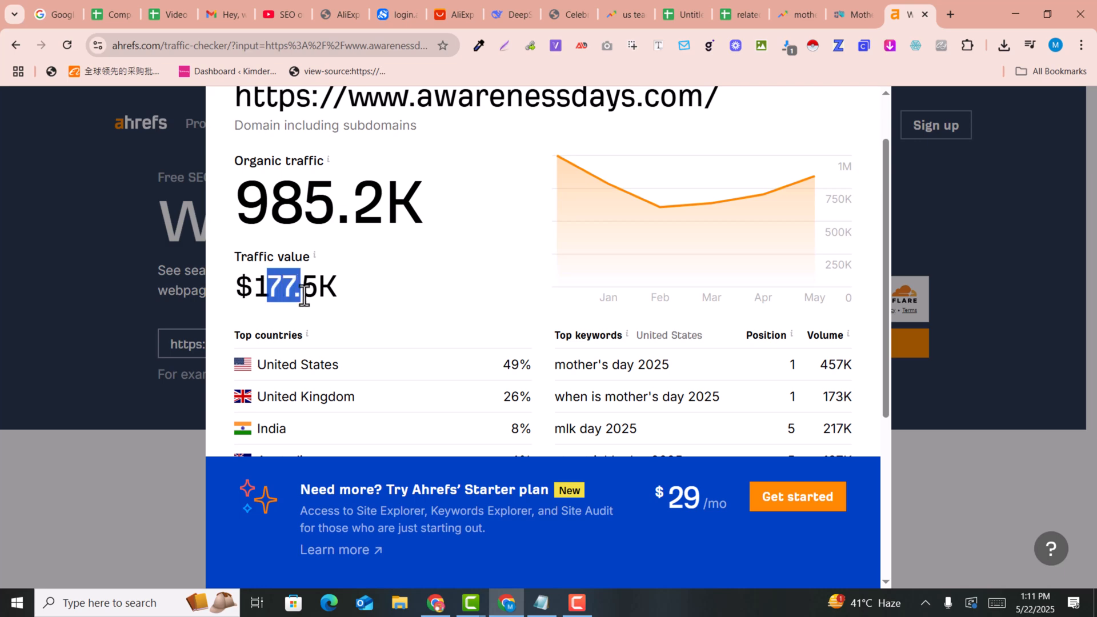
left_click(253, 285)
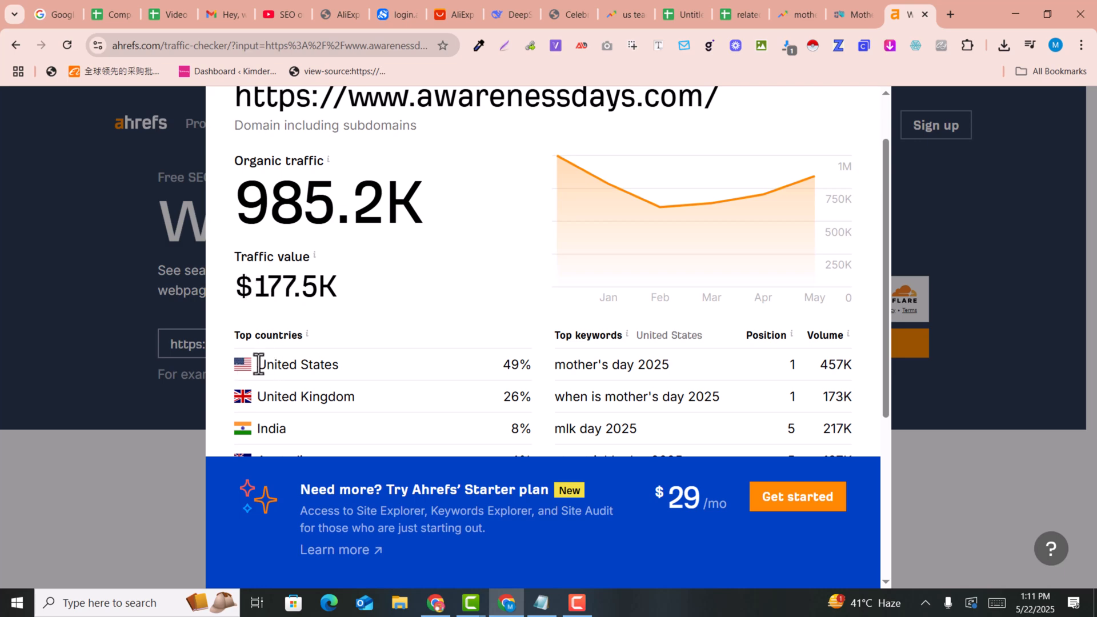
left_click_drag(259, 364, 553, 362)
left_click(503, 362)
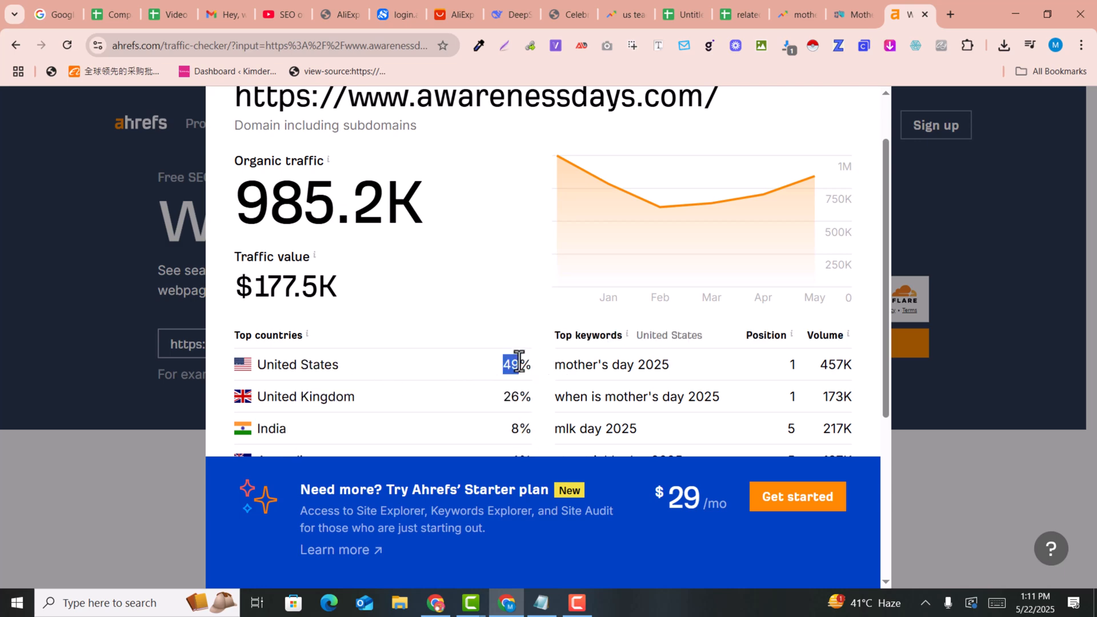
scroll(628, 246, "up", 1)
left_click(846, 117)
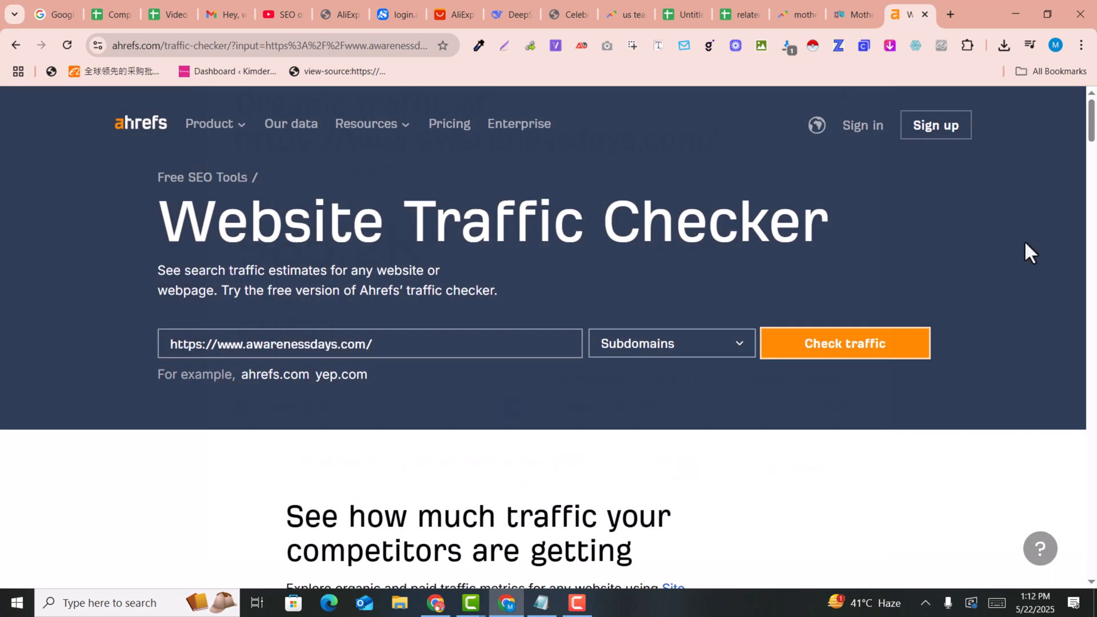
Compare the Mother's Day U.S. 2025 event page with the Google Trends results for "mother's day 2025" and the traffic checker
left_click(846, 2)
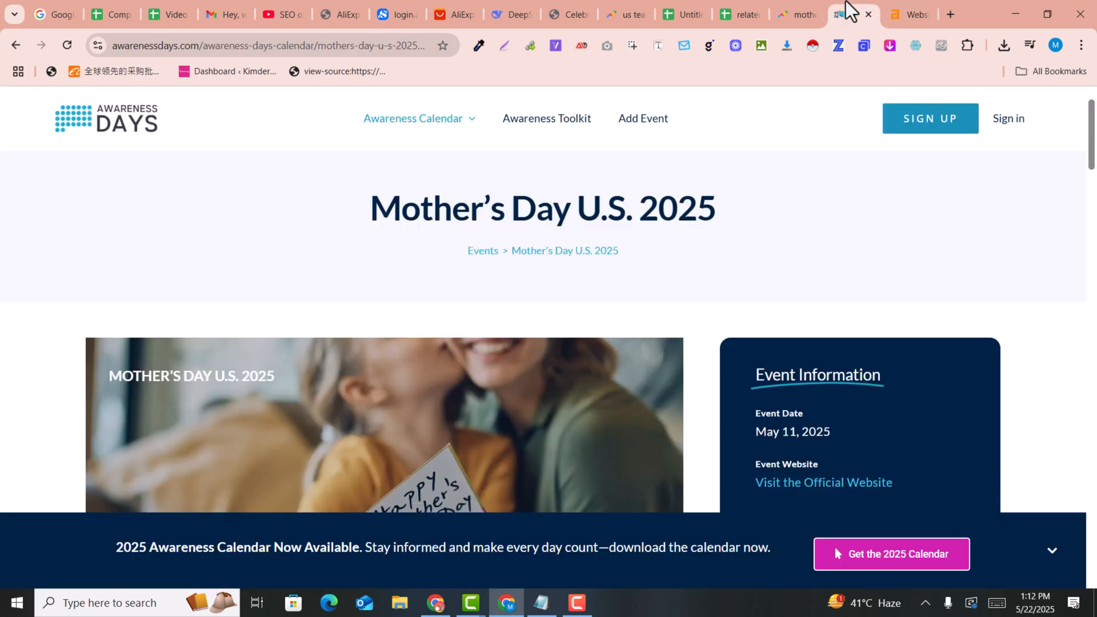
left_click(784, 6)
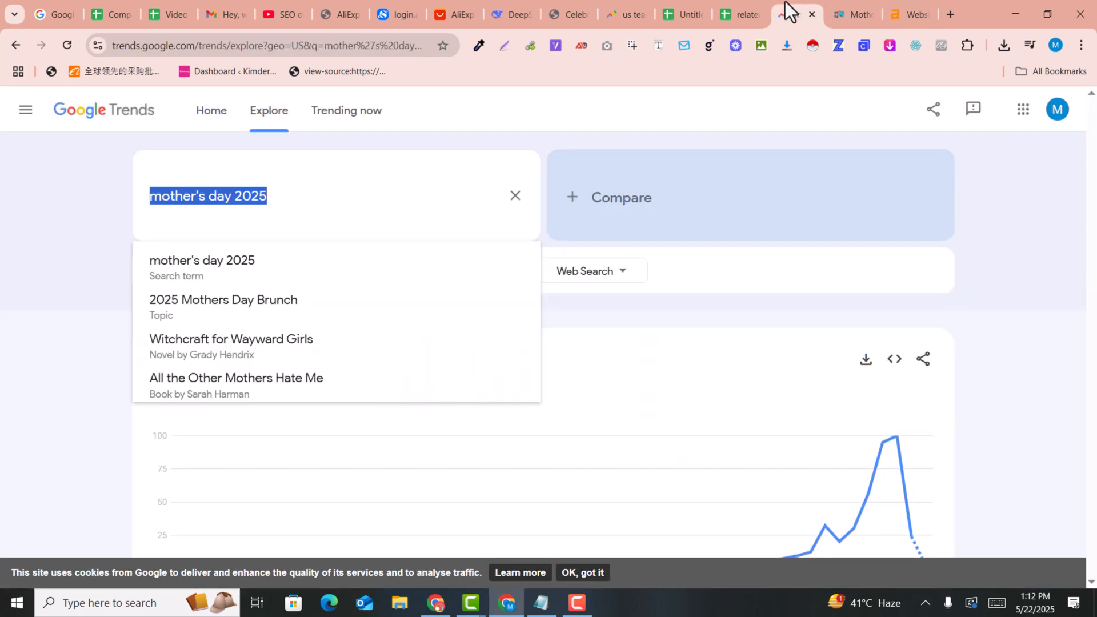
left_click(854, 4)
scroll(827, 275, "down", 6)
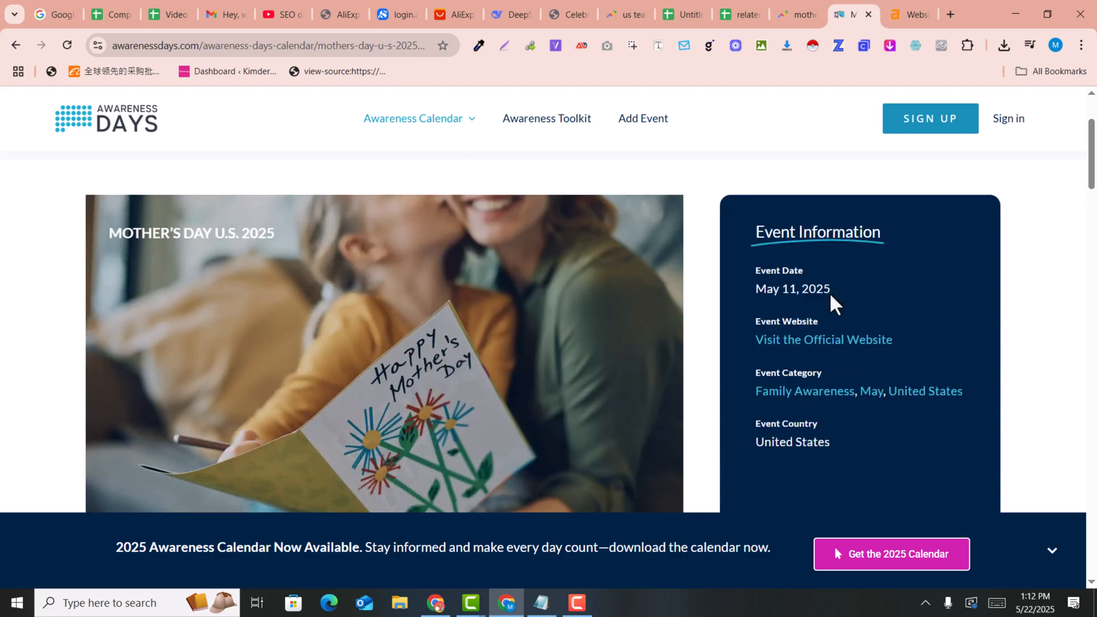
scroll(834, 304, "down", 15)
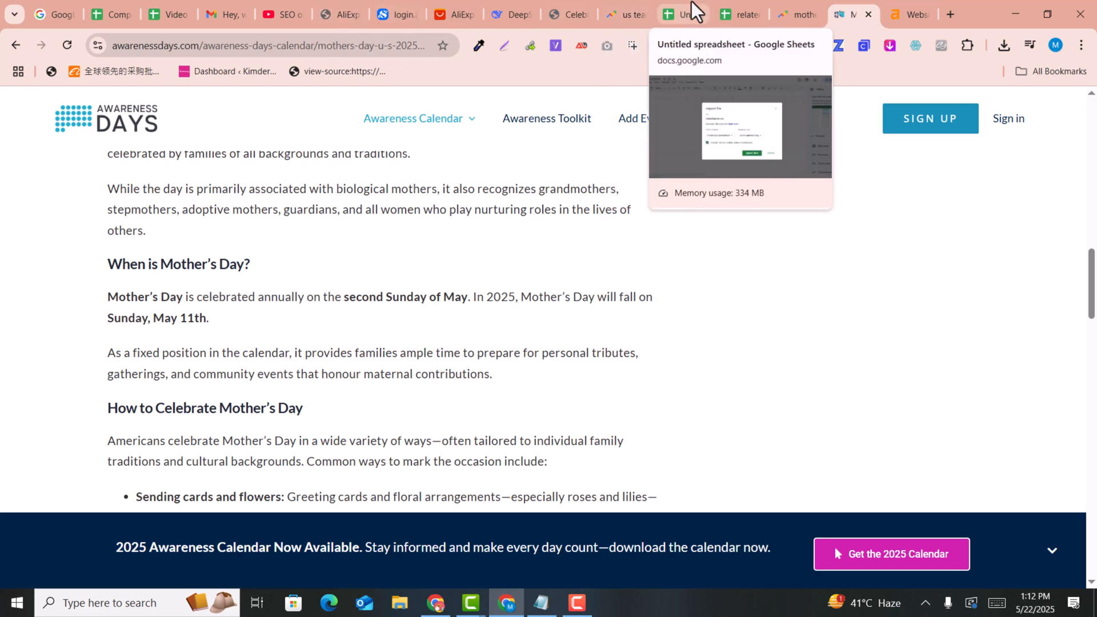
left_click(896, 7)
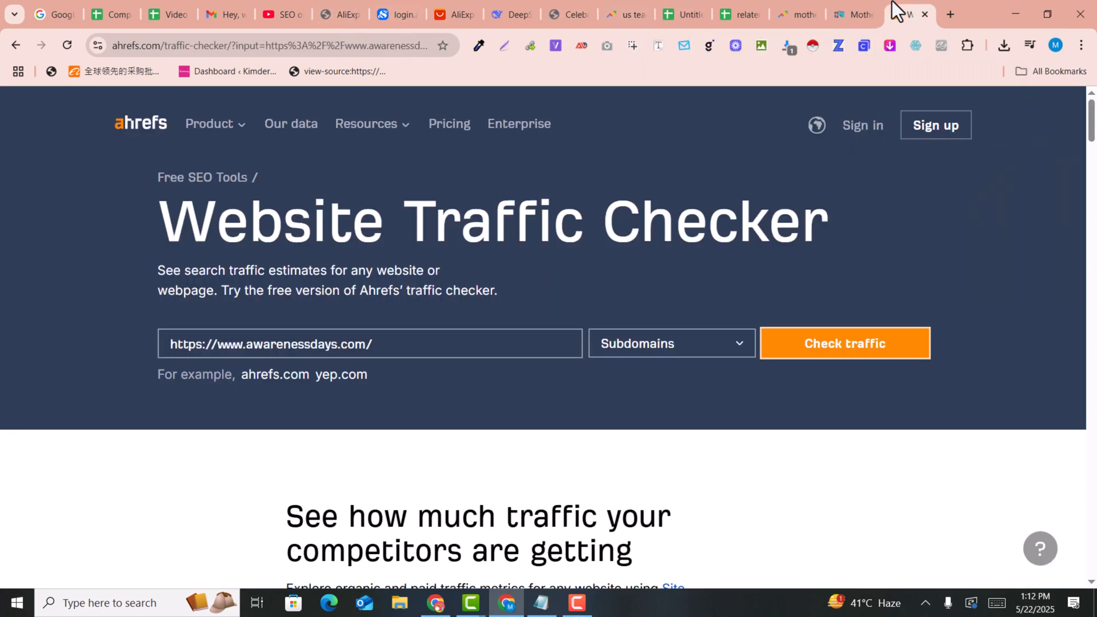
left_click(855, 7)
scroll(800, 301, "up", 12)
scroll(801, 311, "up", 4)
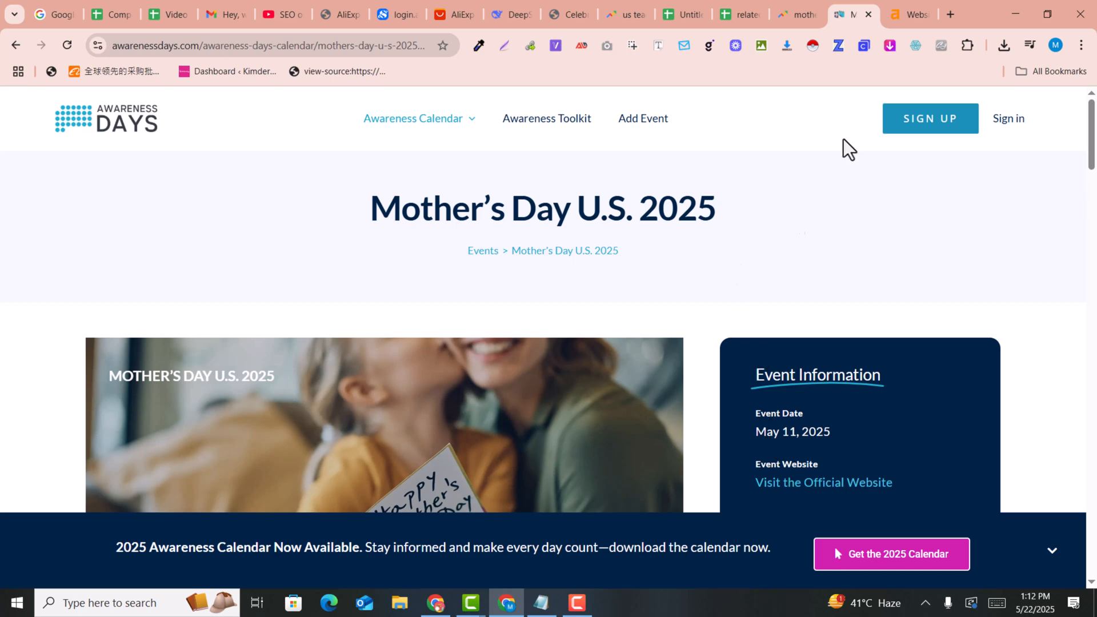
scroll(403, 304, "down", 10)
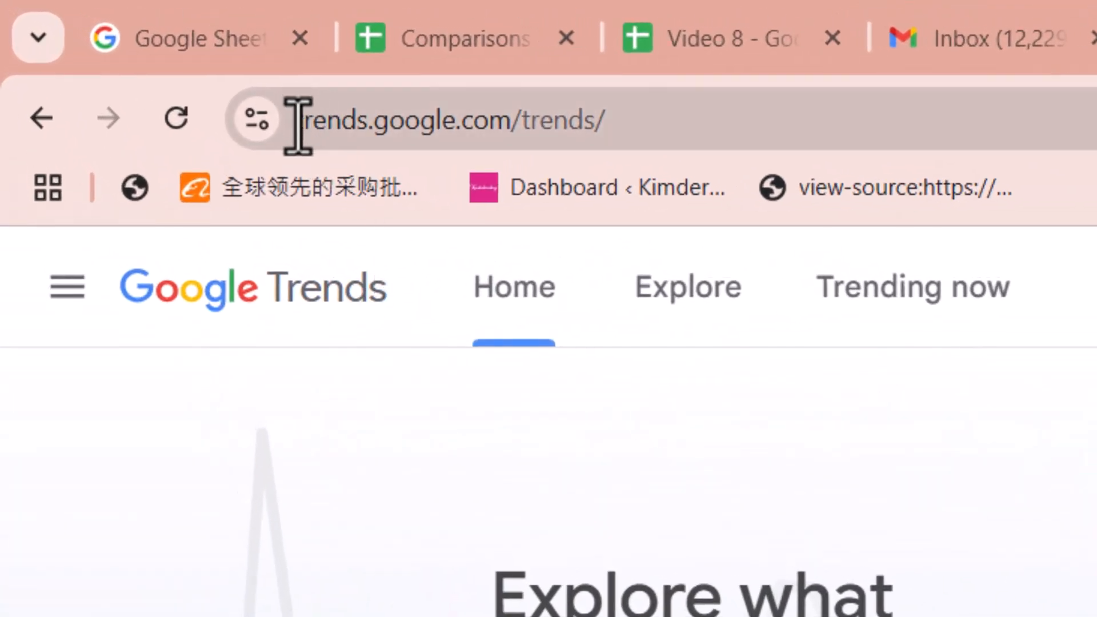
left_click(295, 129)
double_click(405, 125)
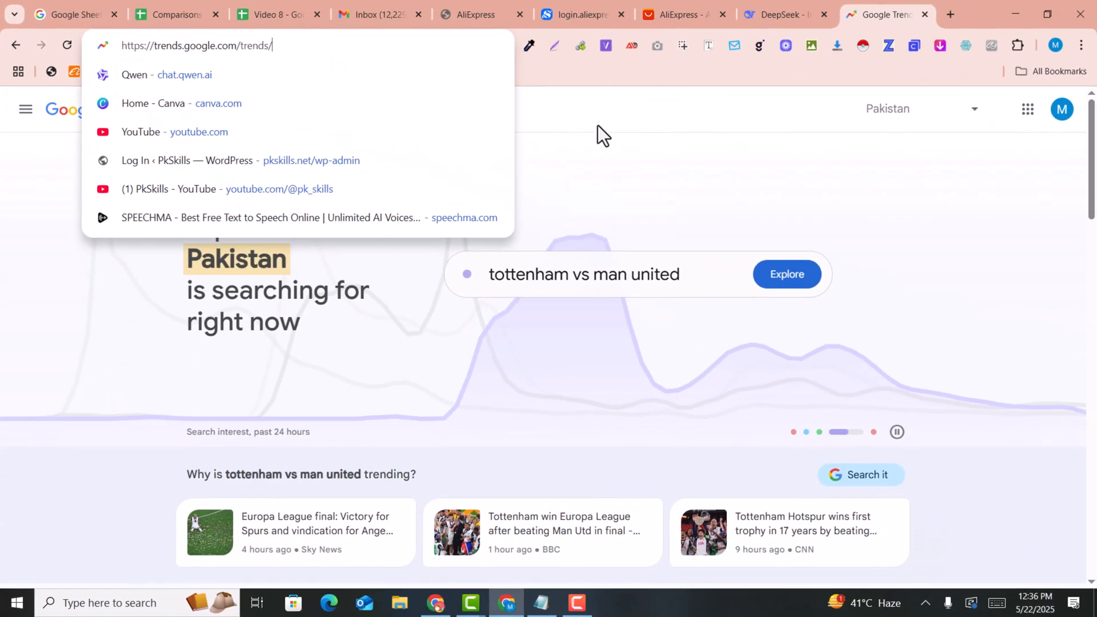
left_click(595, 115)
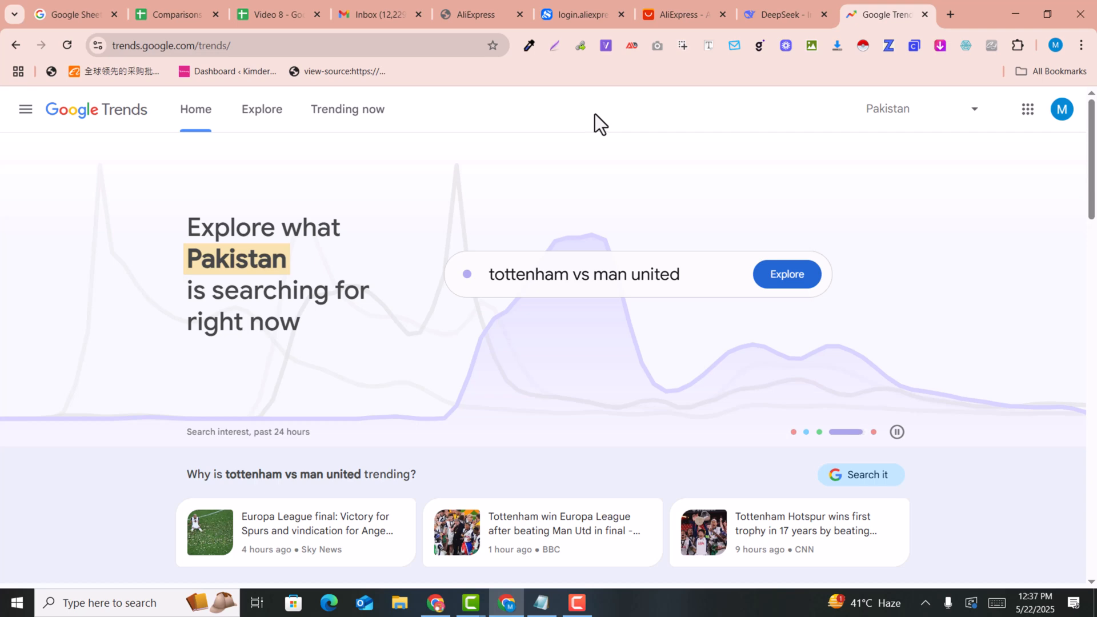
Set the Google Trends home page region to United States
left_click(907, 123)
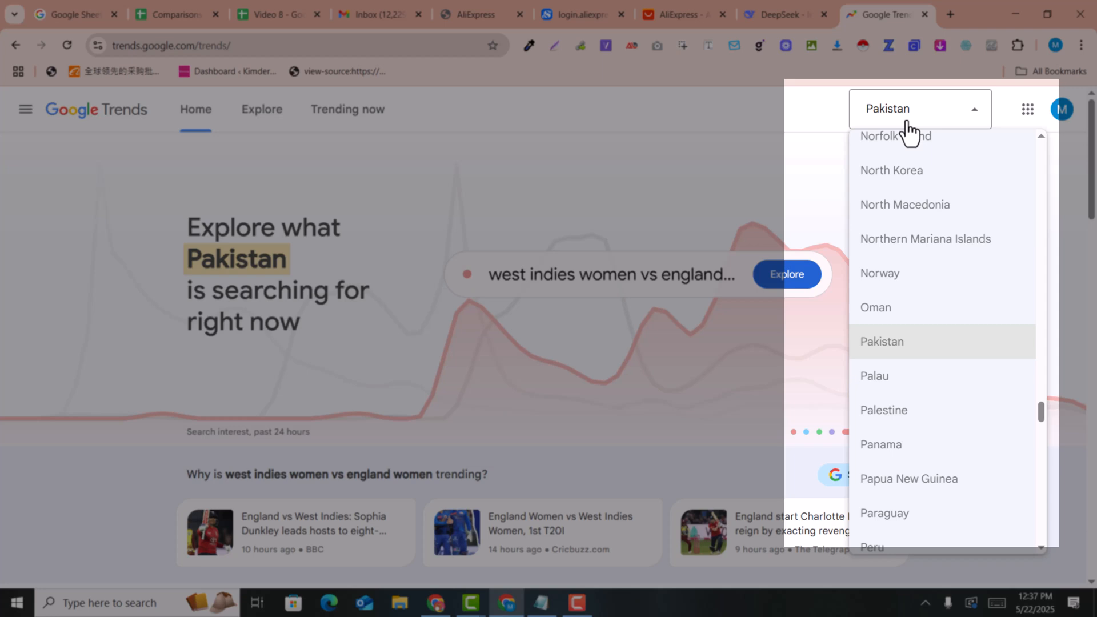
left_click_drag(1040, 413, 1048, 519)
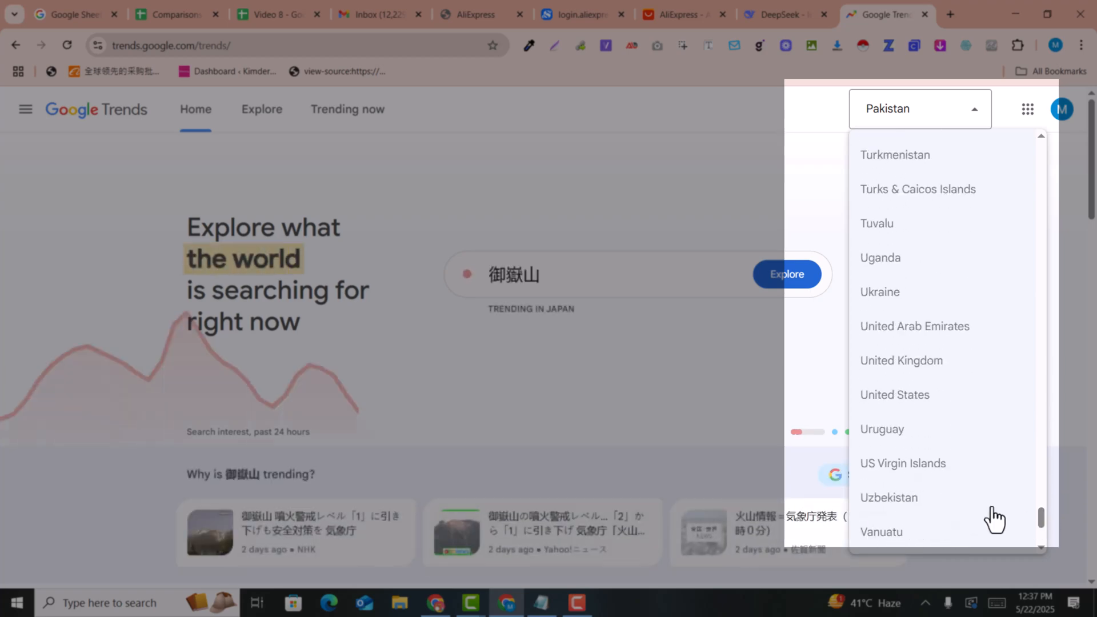
left_click(913, 403)
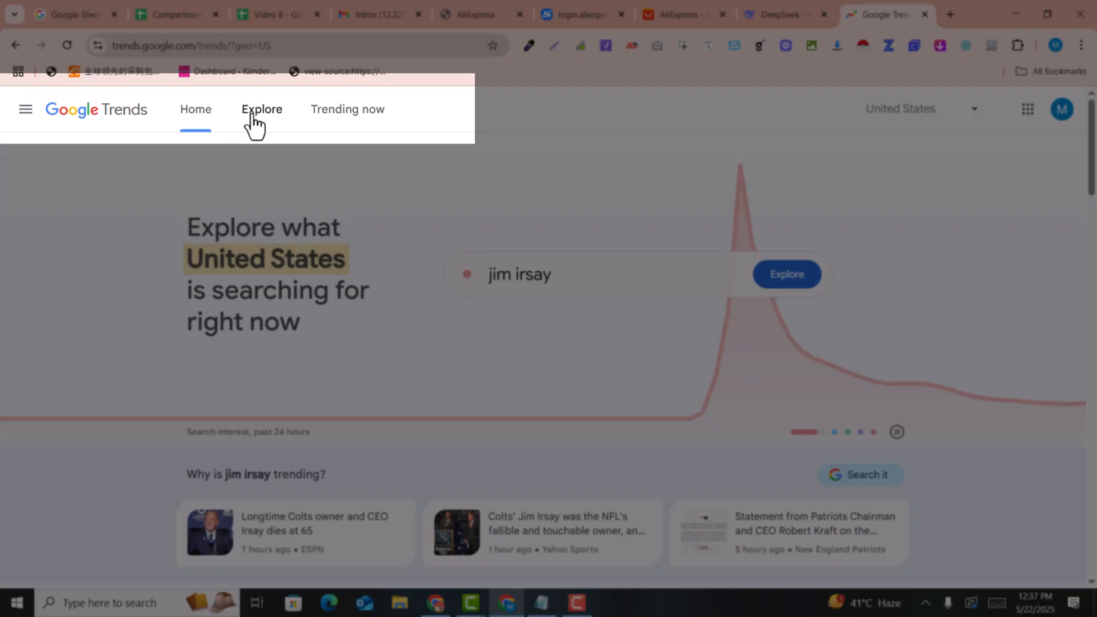
Open the Explore page and set its time range to Past 30 days
left_click(251, 116)
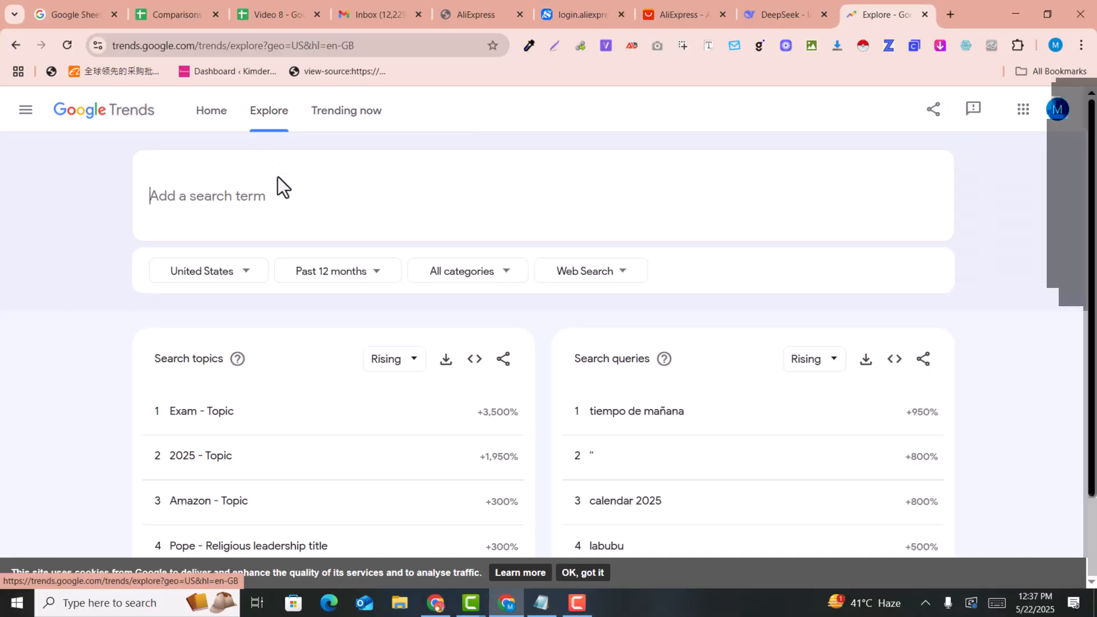
left_click(328, 283)
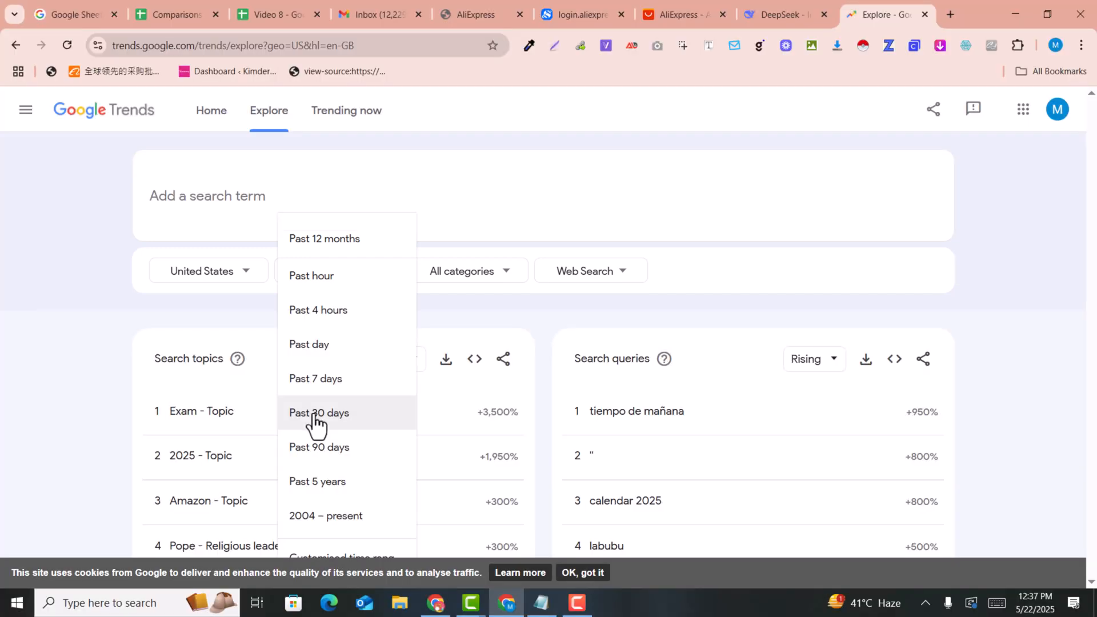
left_click(322, 430)
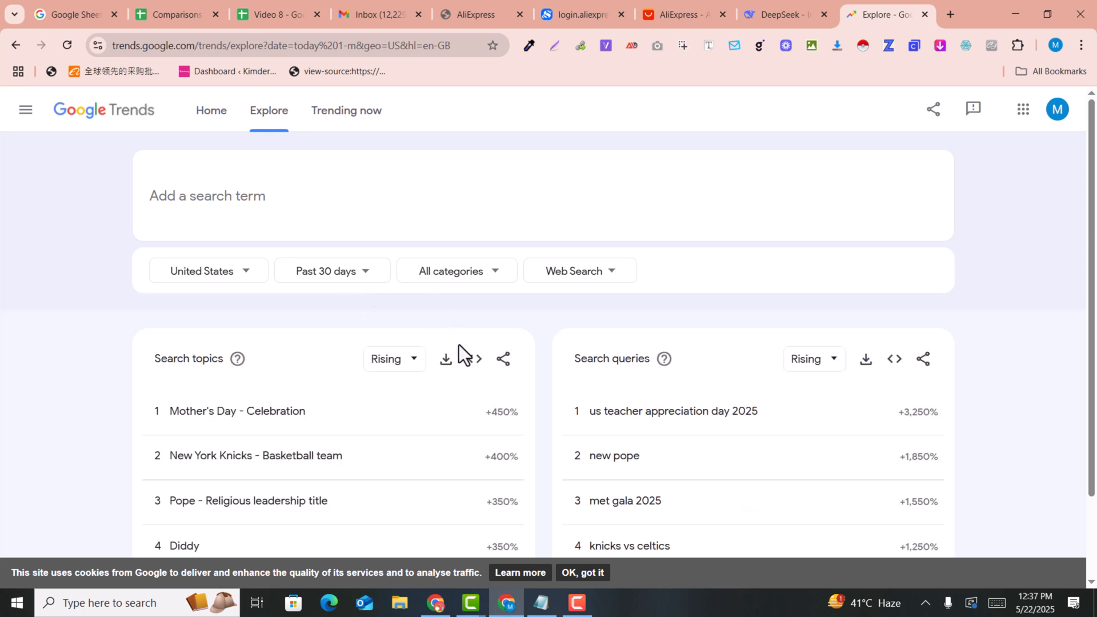
scroll(461, 350, "down", 1)
scroll(461, 349, "up", 1)
left_click(214, 268)
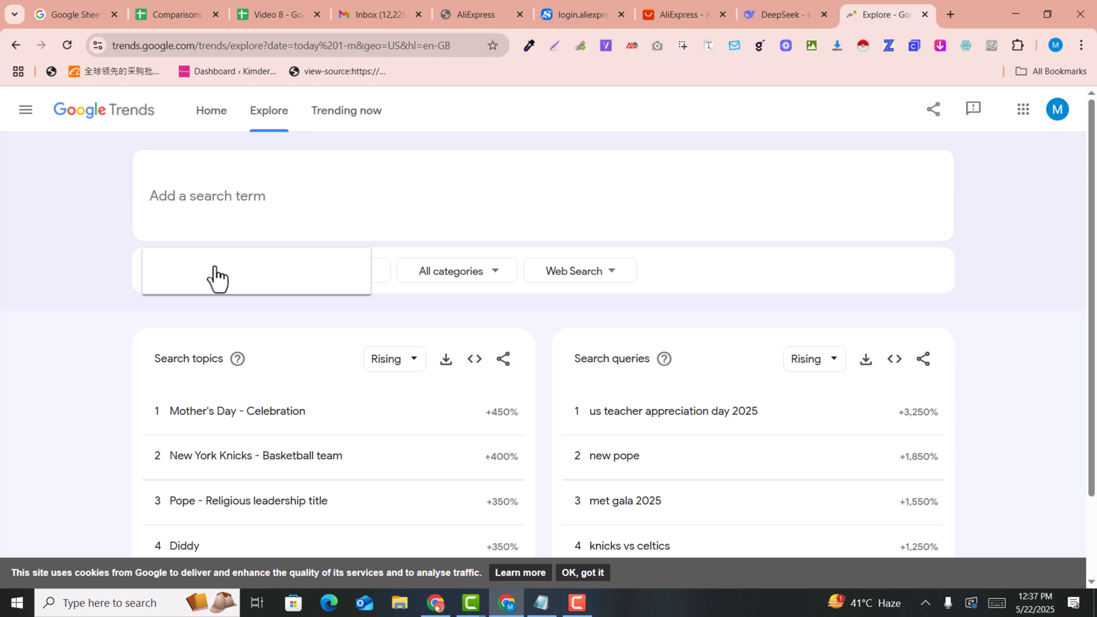
left_click(101, 273)
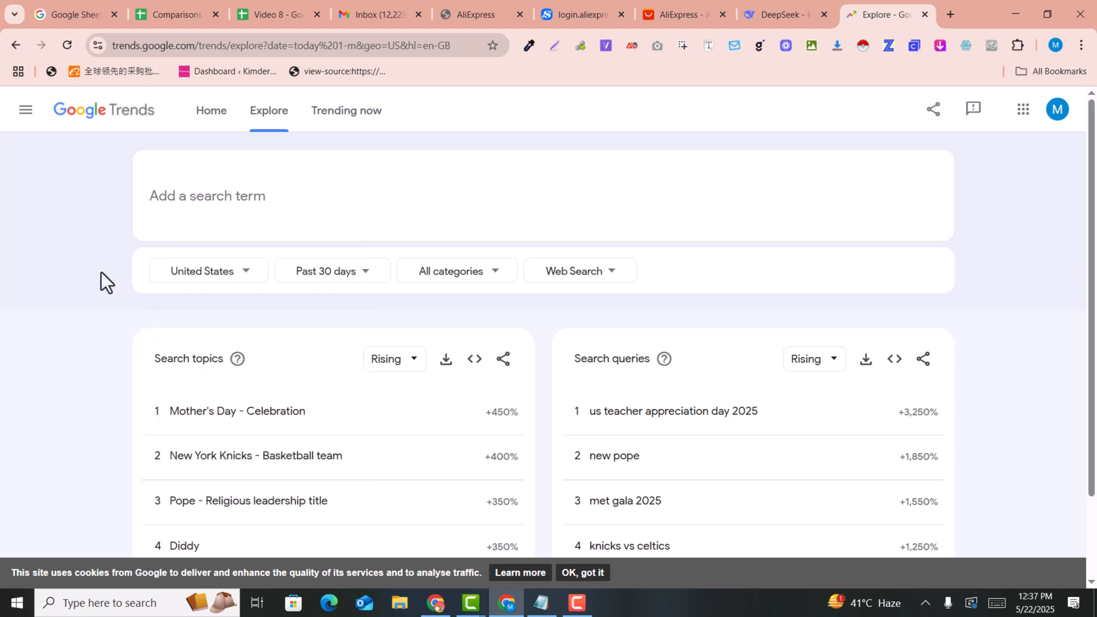
Switch the search type to YouTube Search to view its trends and return it to Web Search
left_click(586, 276)
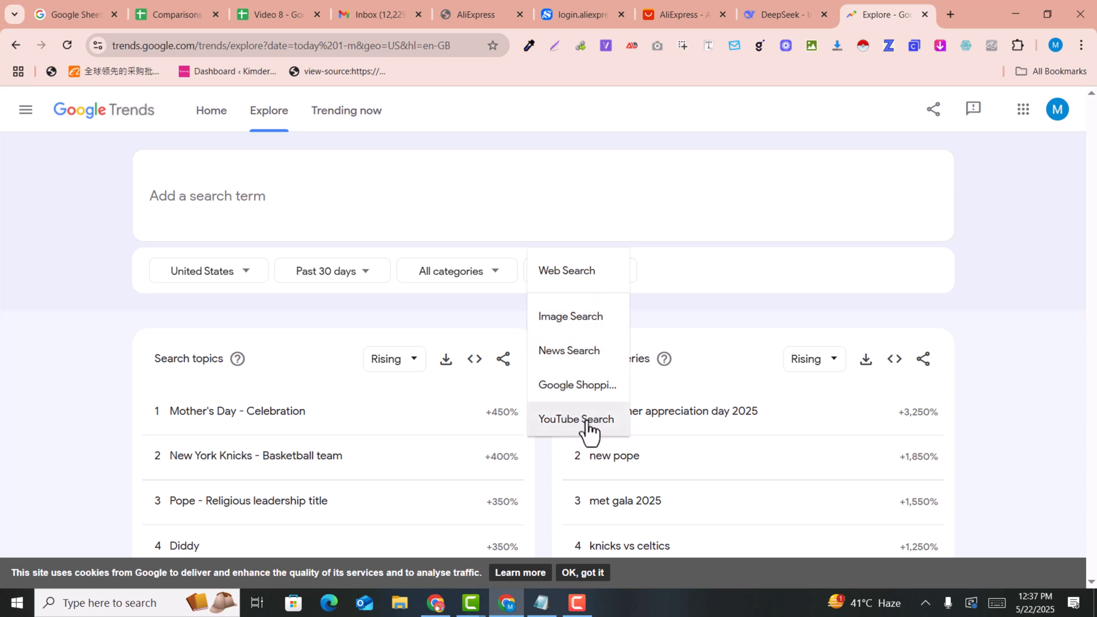
left_click(557, 423)
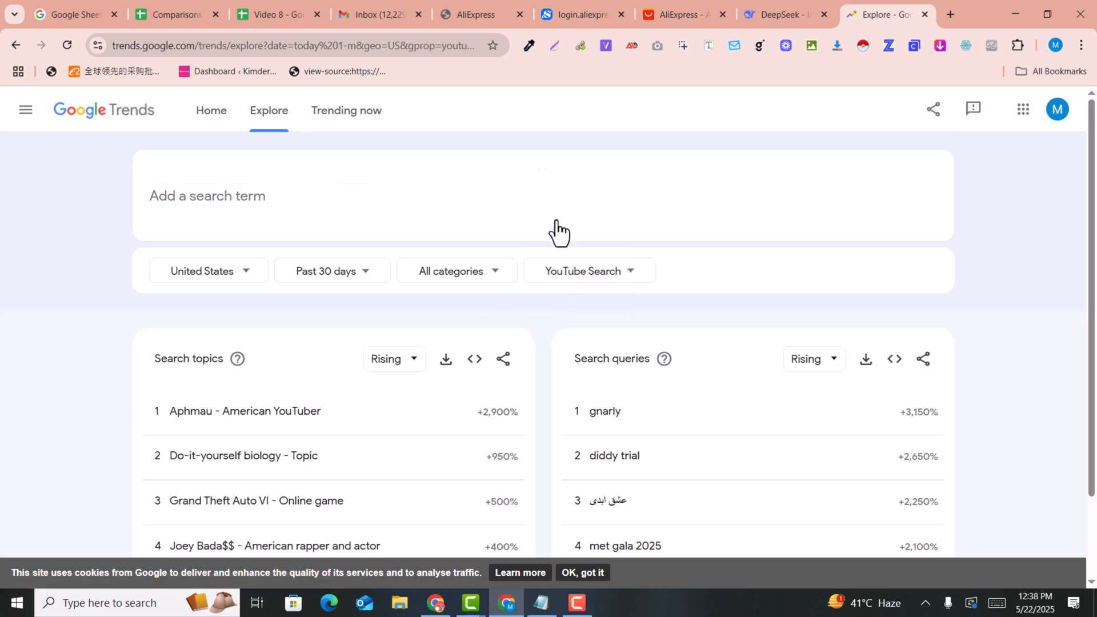
scroll(557, 236, "down", 2)
left_click(577, 171)
left_click(552, 224)
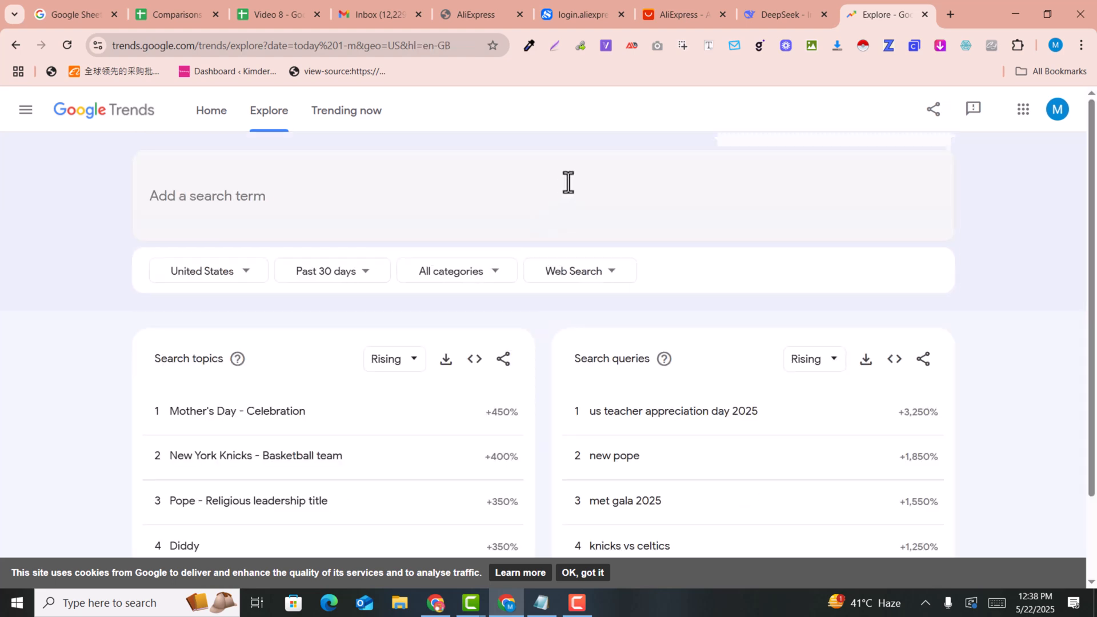
Filter the trends by the Finance category and bring up its rising search topics and queries
left_click(455, 273)
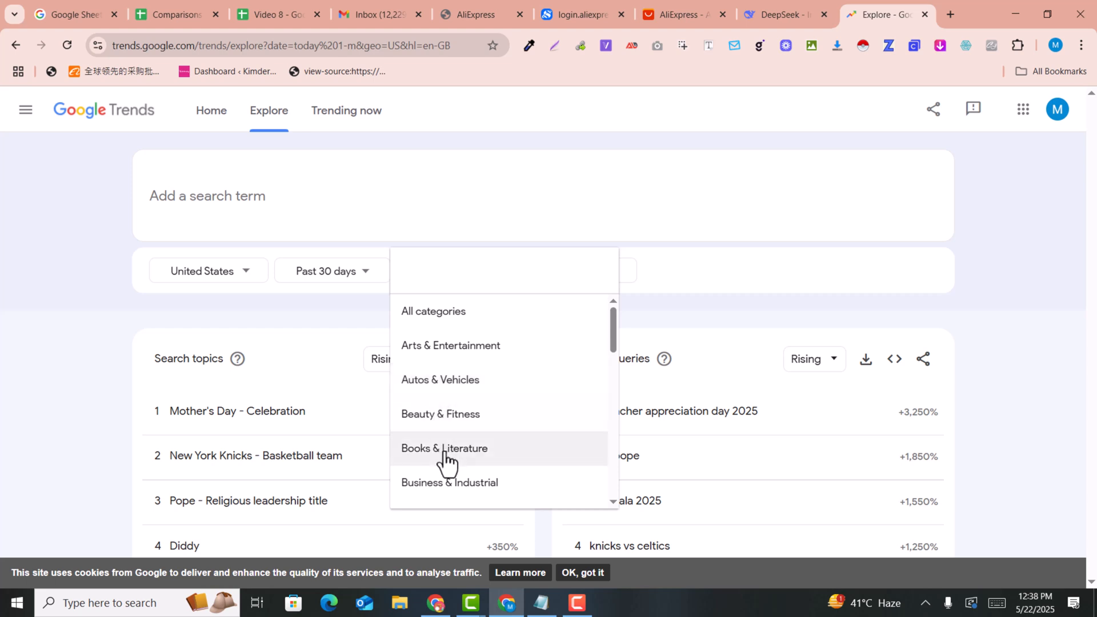
scroll(445, 463, "down", 1)
scroll(443, 470, "down", 2)
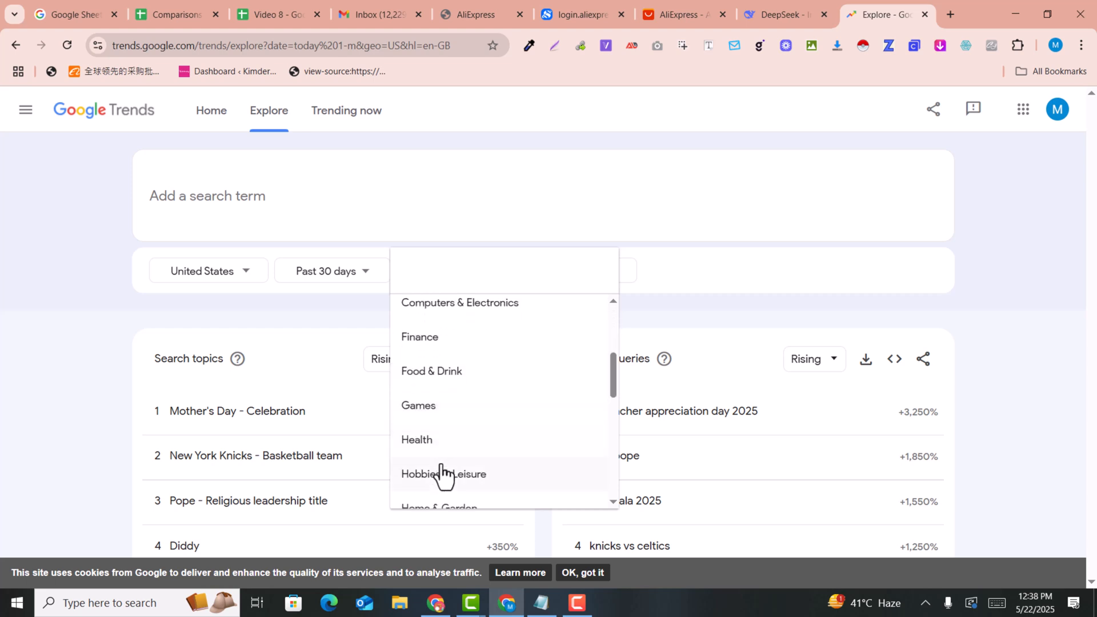
left_click(420, 346)
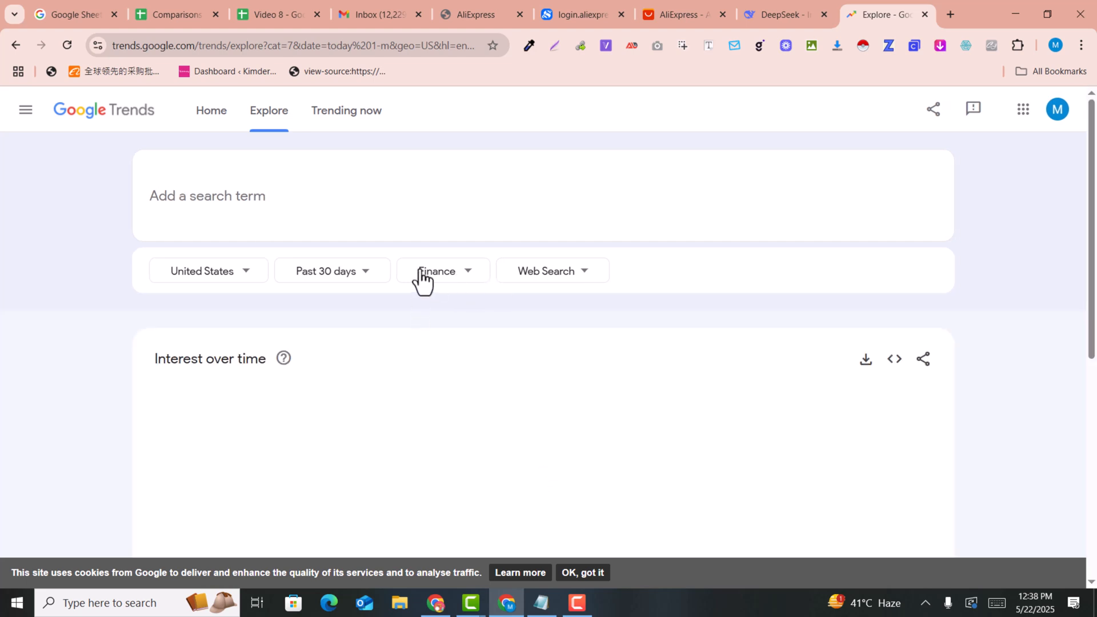
scroll(381, 358, "down", 7)
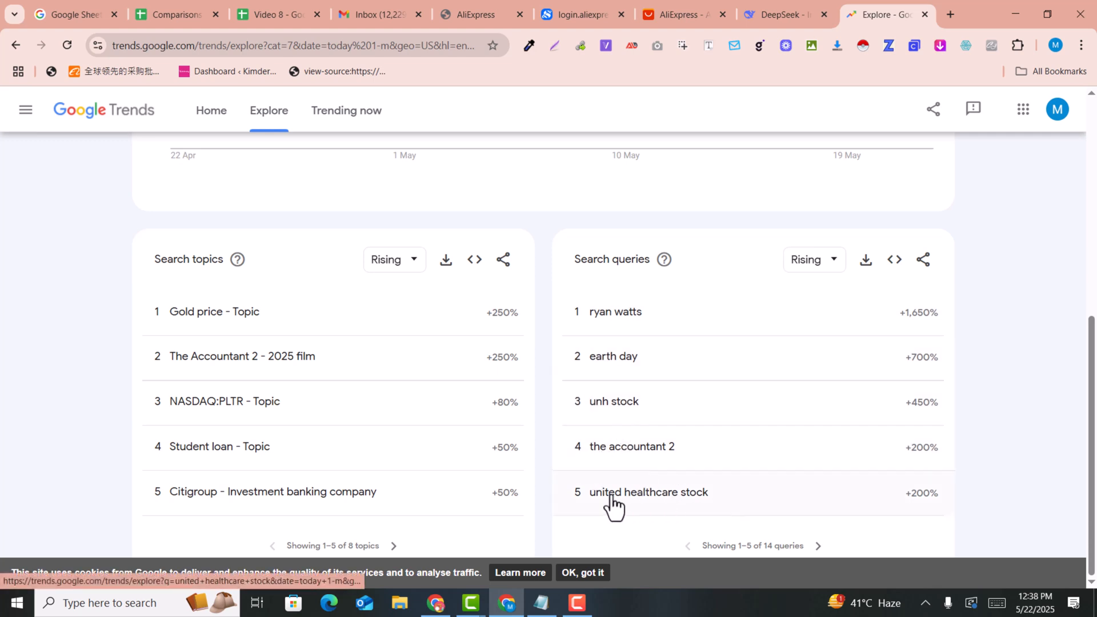
Change the category filter to Computers & Electronics and bring up its search topics and queries
scroll(512, 392, "up", 3)
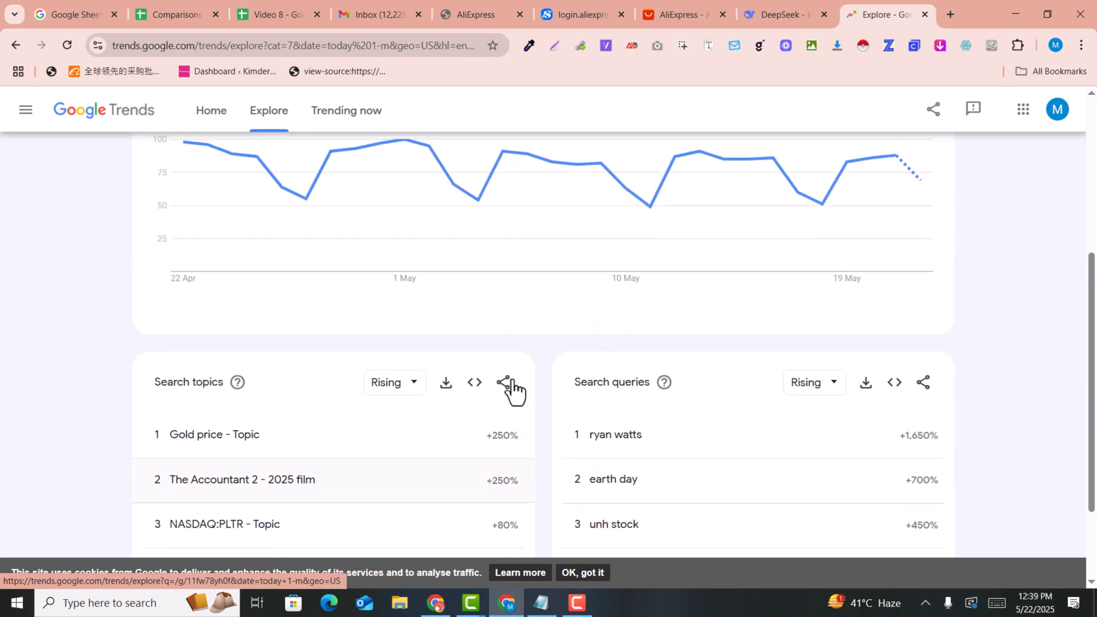
scroll(424, 323, "up", 4)
scroll(432, 312, "down", 6)
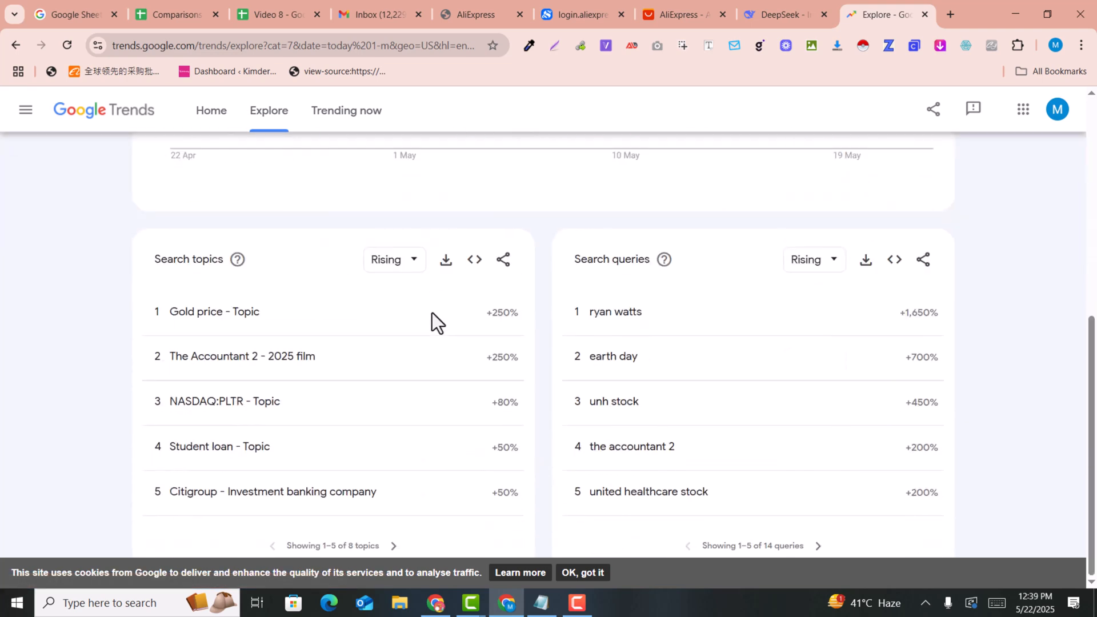
scroll(433, 325, "up", 7)
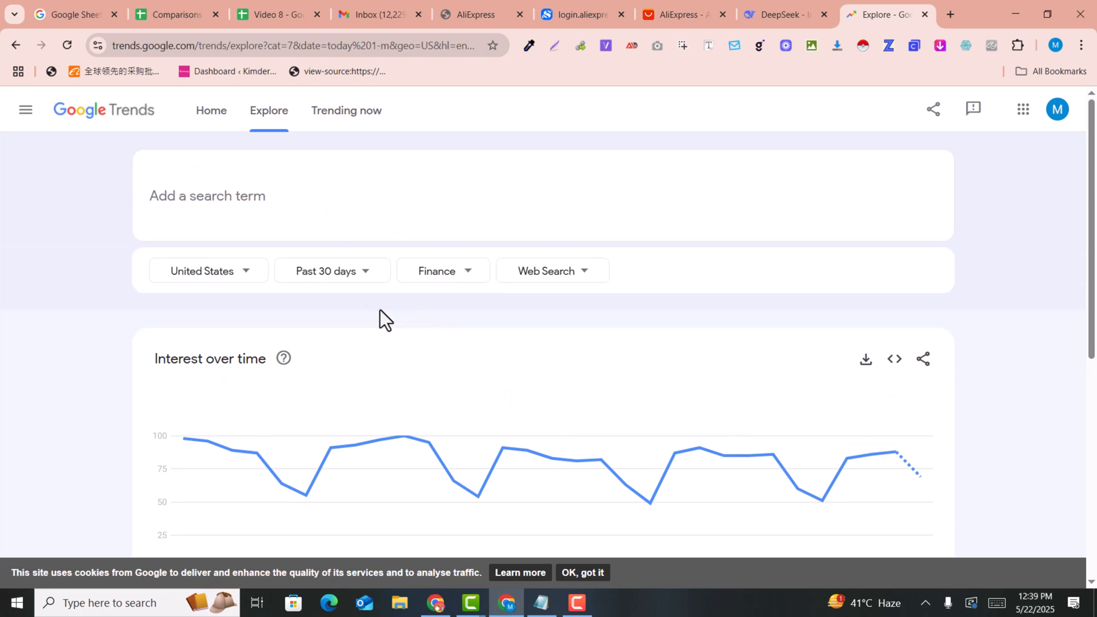
left_click(466, 272)
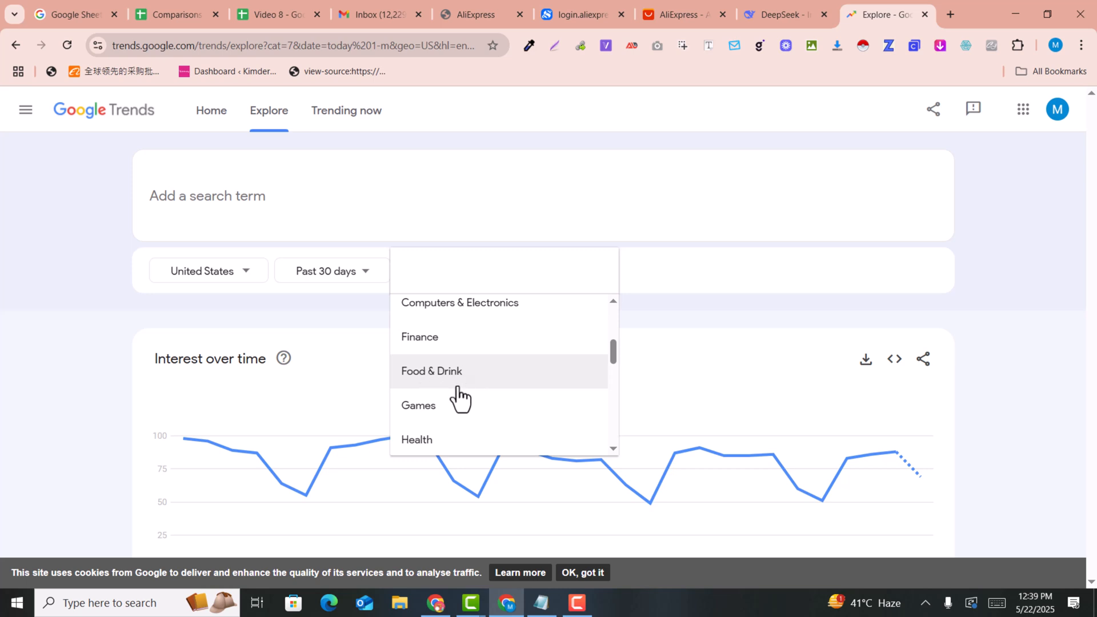
scroll(438, 394, "up", 2)
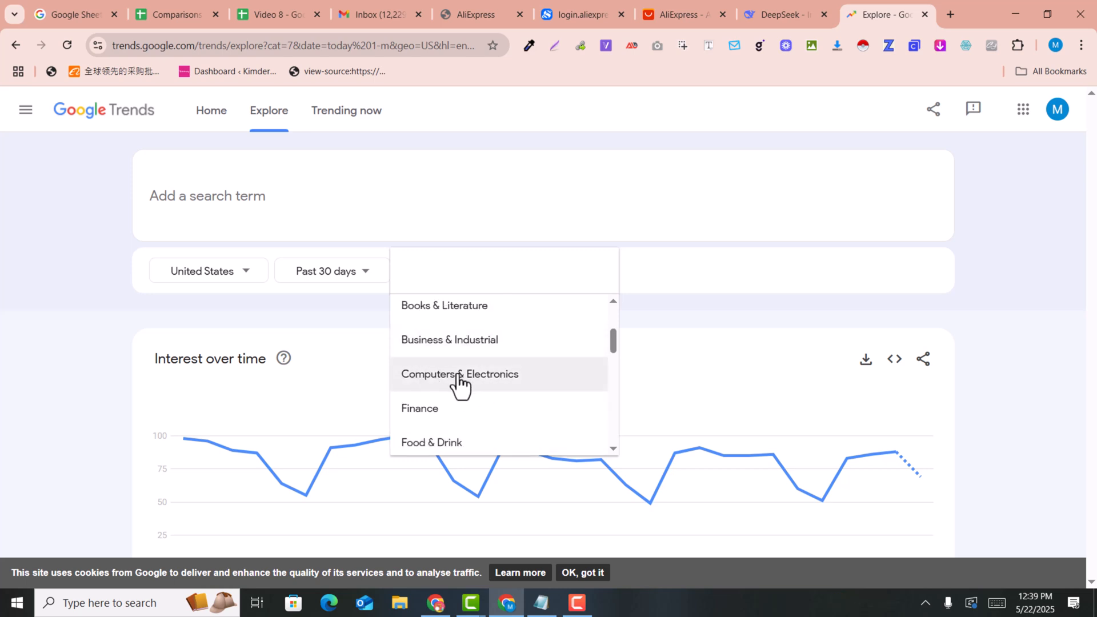
left_click(461, 382)
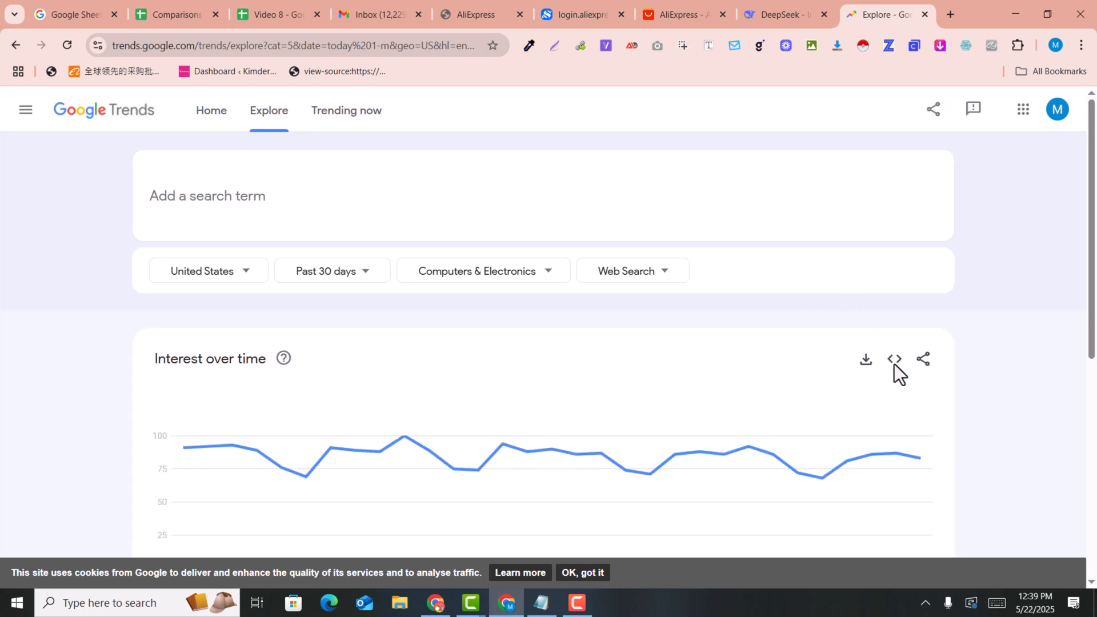
scroll(893, 364, "down", 7)
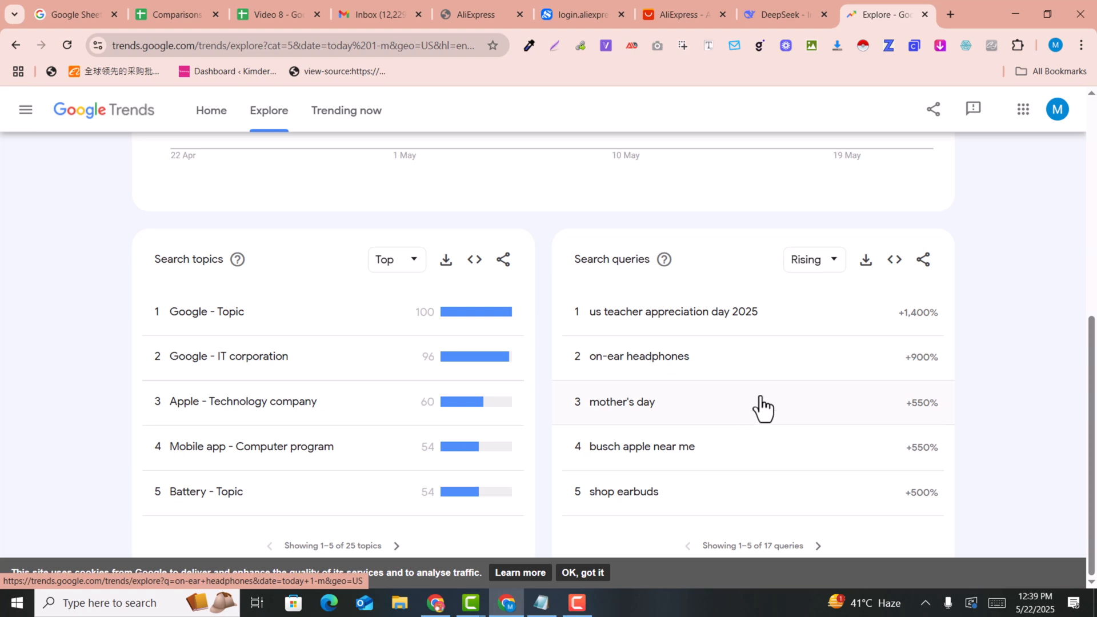
Switch the search queries list to Top to view it and return it to Rising
left_click(833, 266)
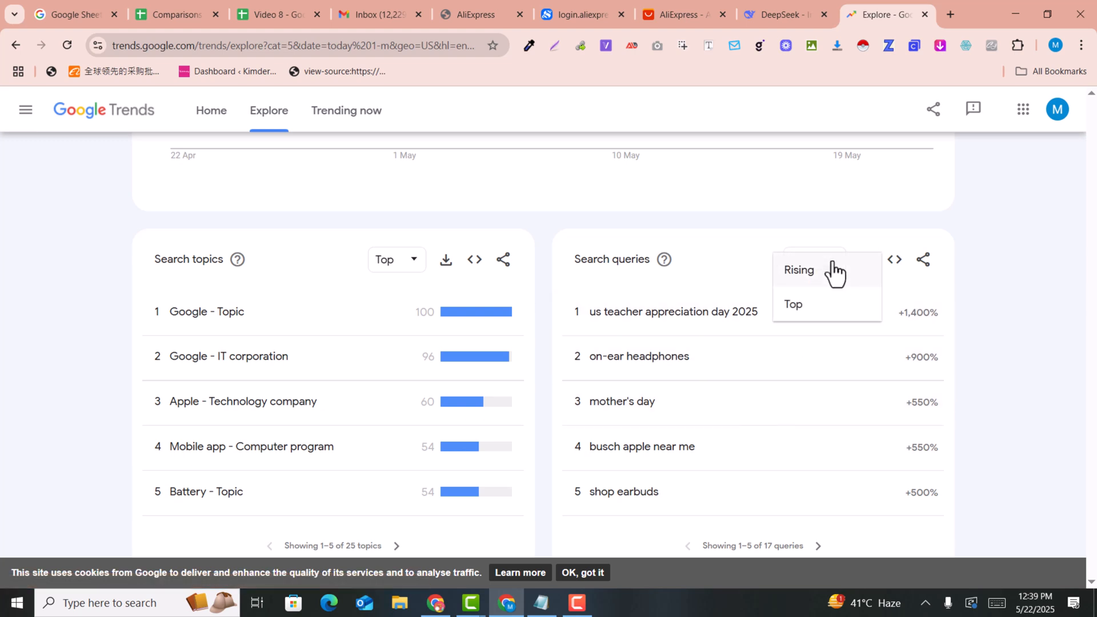
left_click(821, 305)
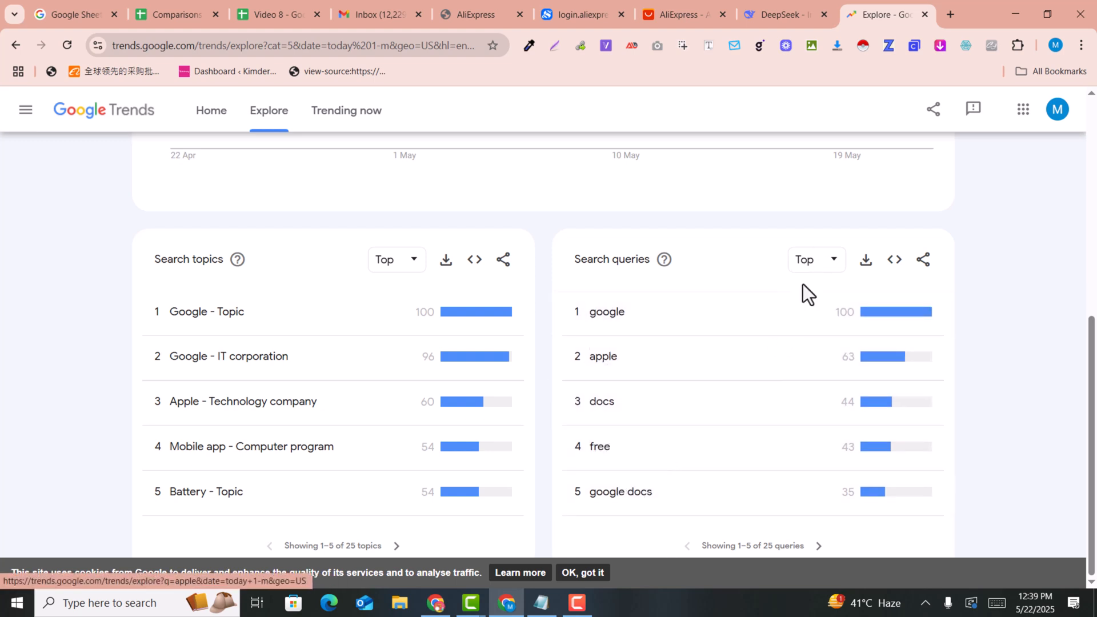
left_click(821, 266)
left_click(815, 241)
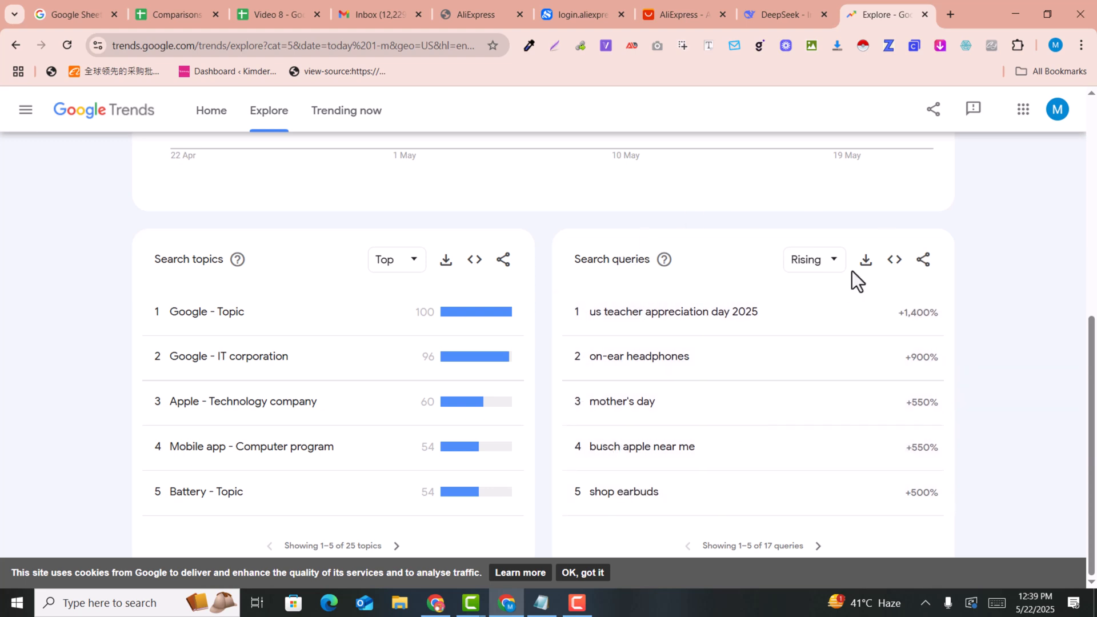
Download the rising Computers & Electronics search queries as a CSV file
scroll(746, 308, "up", 2)
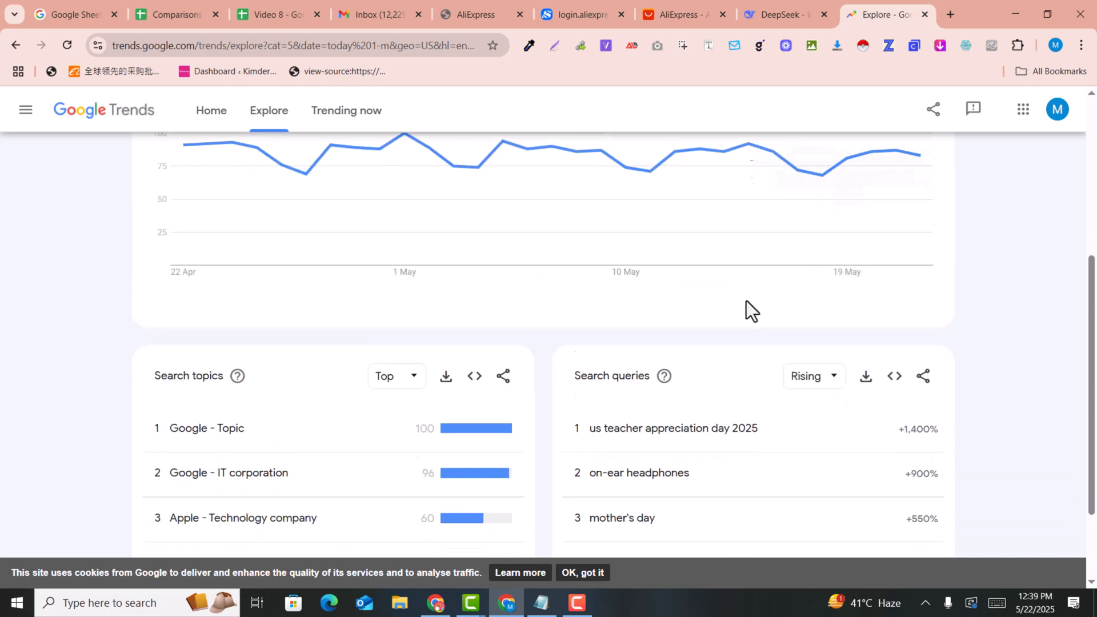
scroll(747, 311, "down", 1)
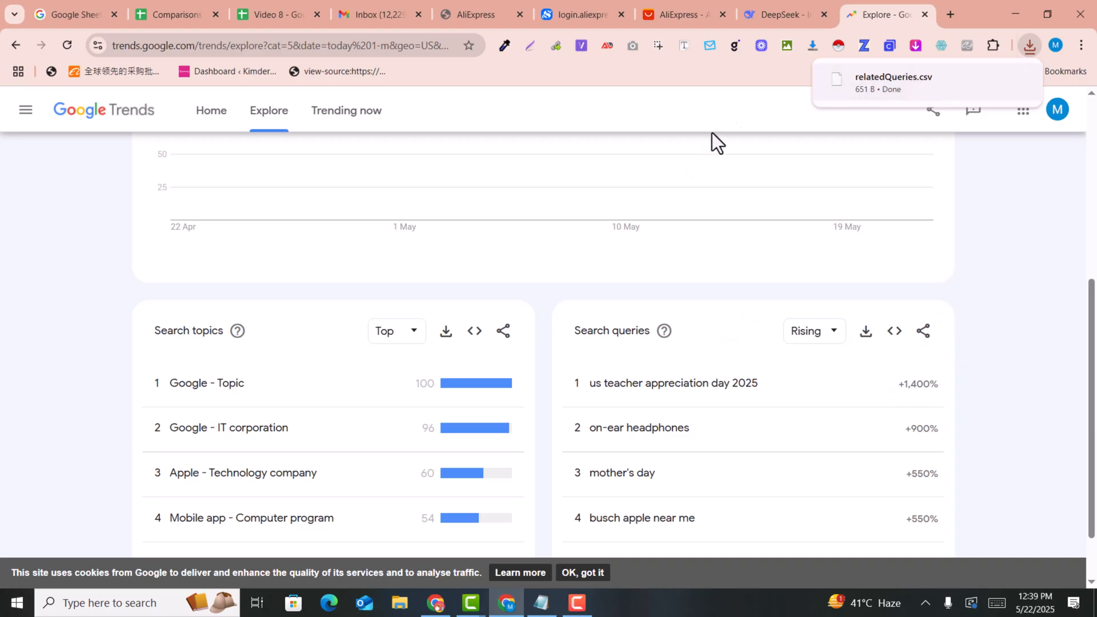
scroll(759, 382, "down", 1)
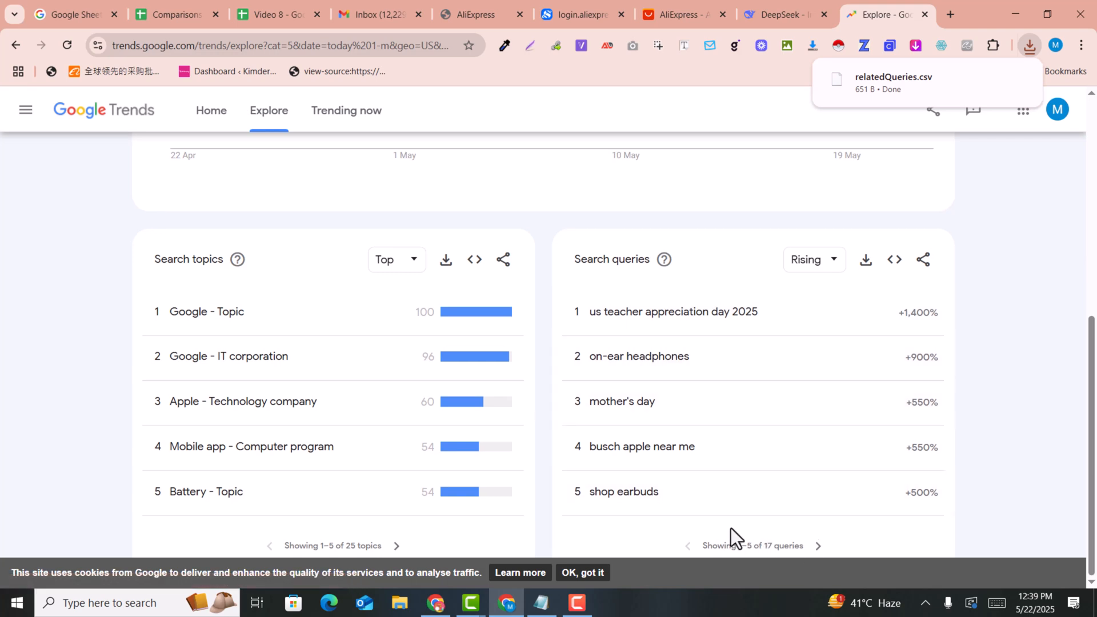
Page through the rising search queries to review entries 6–10 and 11–15
scroll(790, 480, "up", 4)
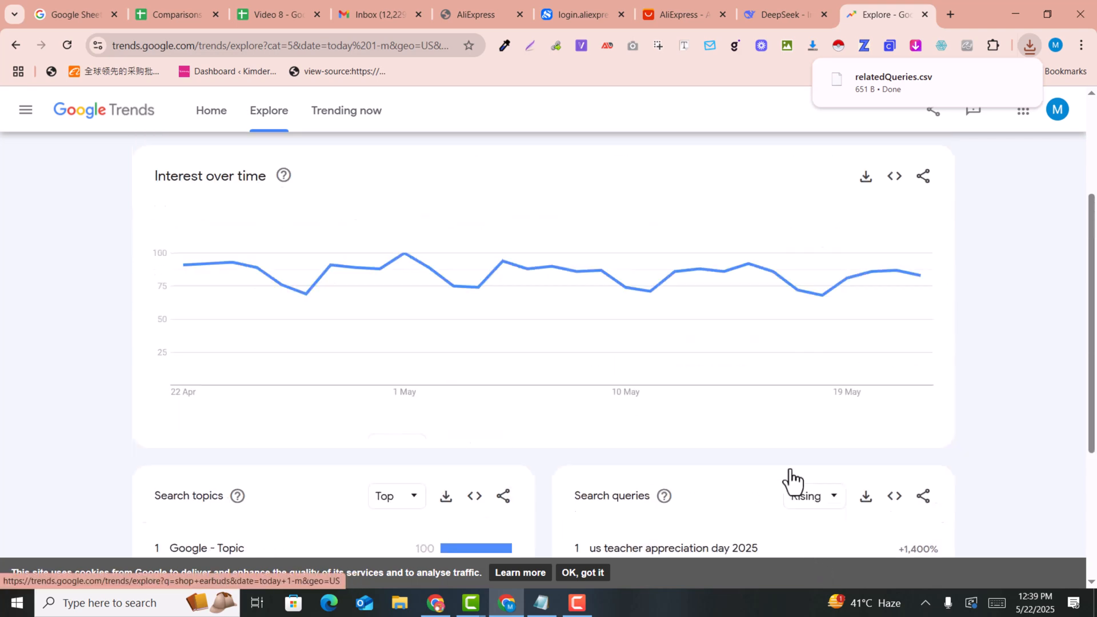
scroll(796, 475, "down", 4)
left_click(819, 547)
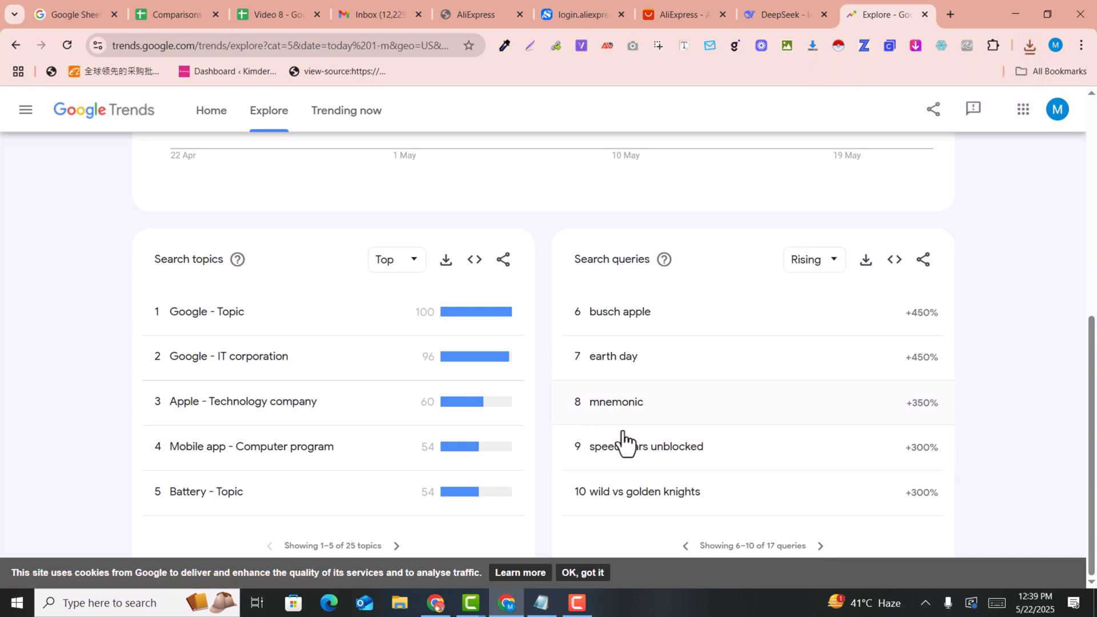
left_click(821, 546)
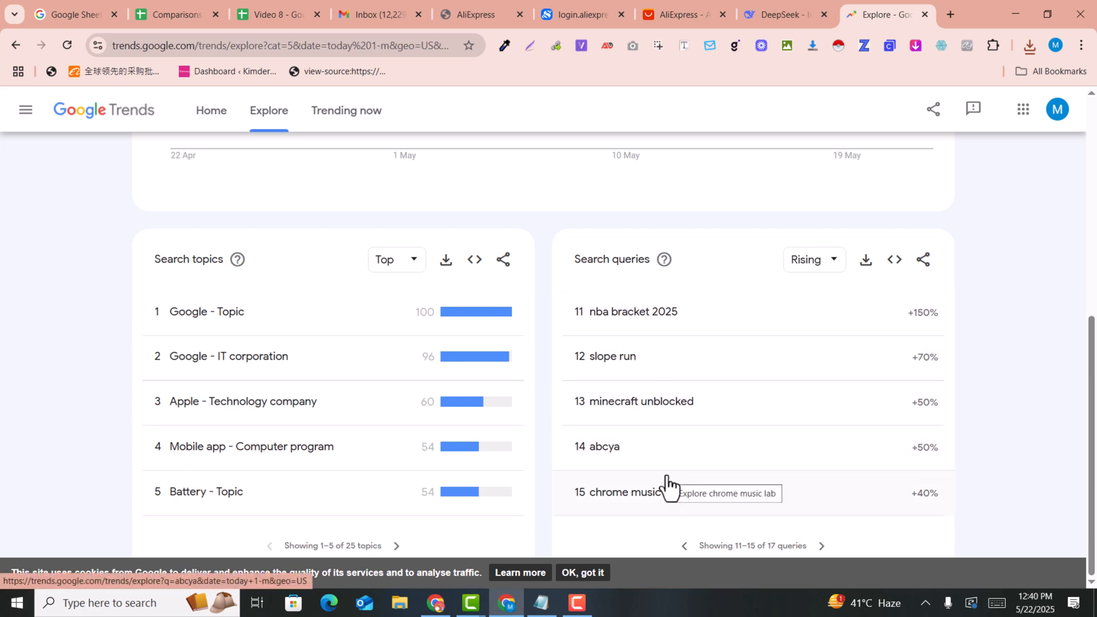
Explore the search term "wordpres" within the Computers & Electronics category
scroll(680, 404, "up", 2)
scroll(681, 393, "up", 4)
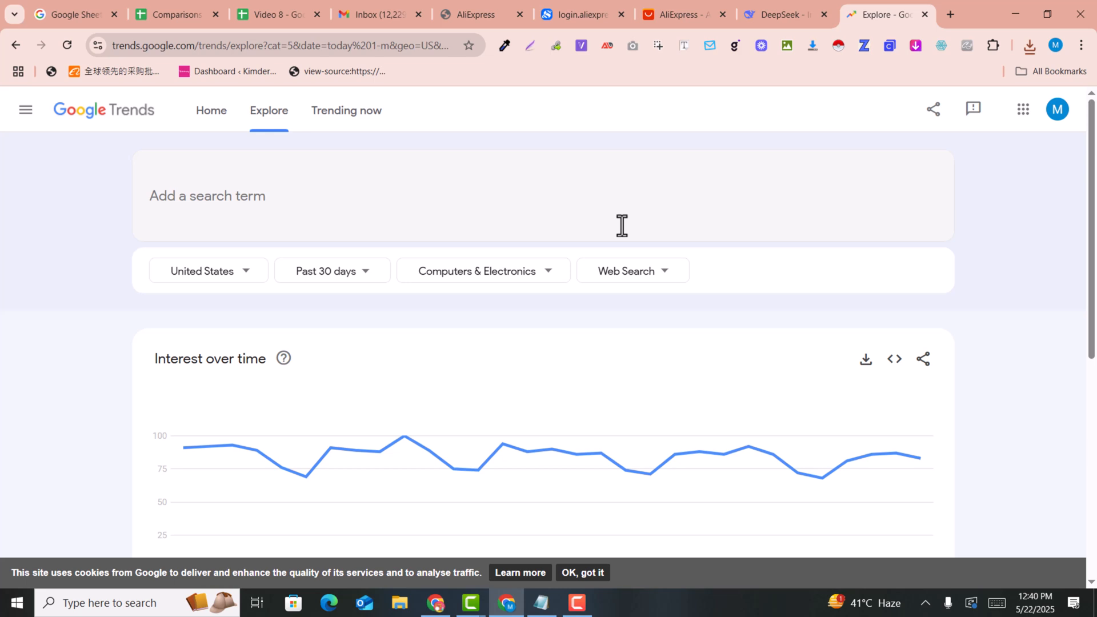
left_click(227, 192)
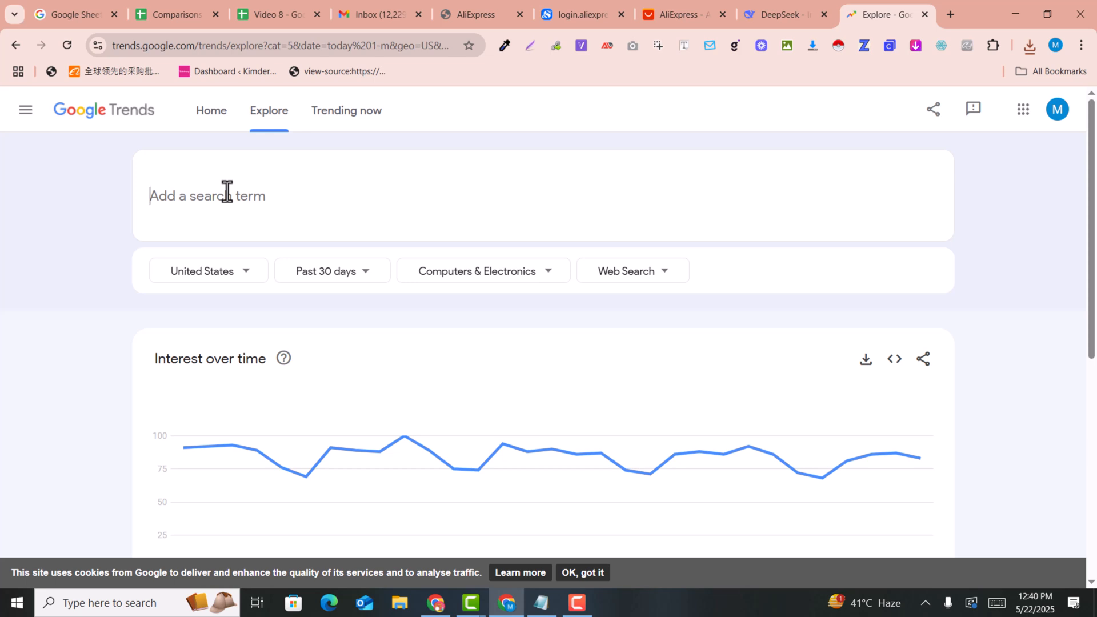
type("wordpres")
key("Return")
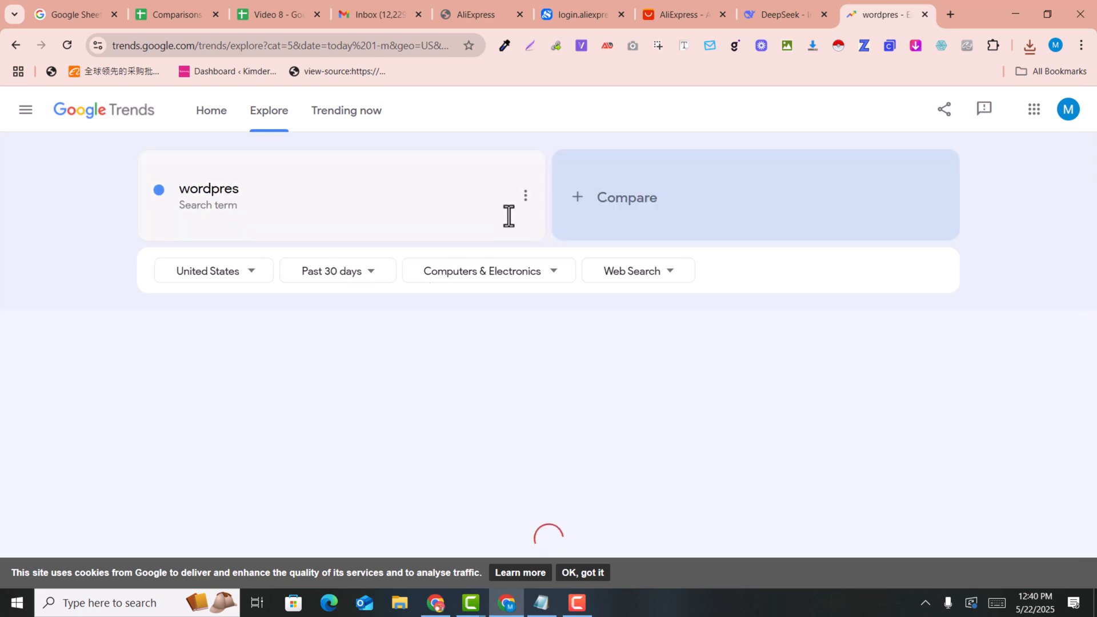
Examine the interest over time and interest by sub-region for the "wordpres" term
scroll(702, 351, "down", 3)
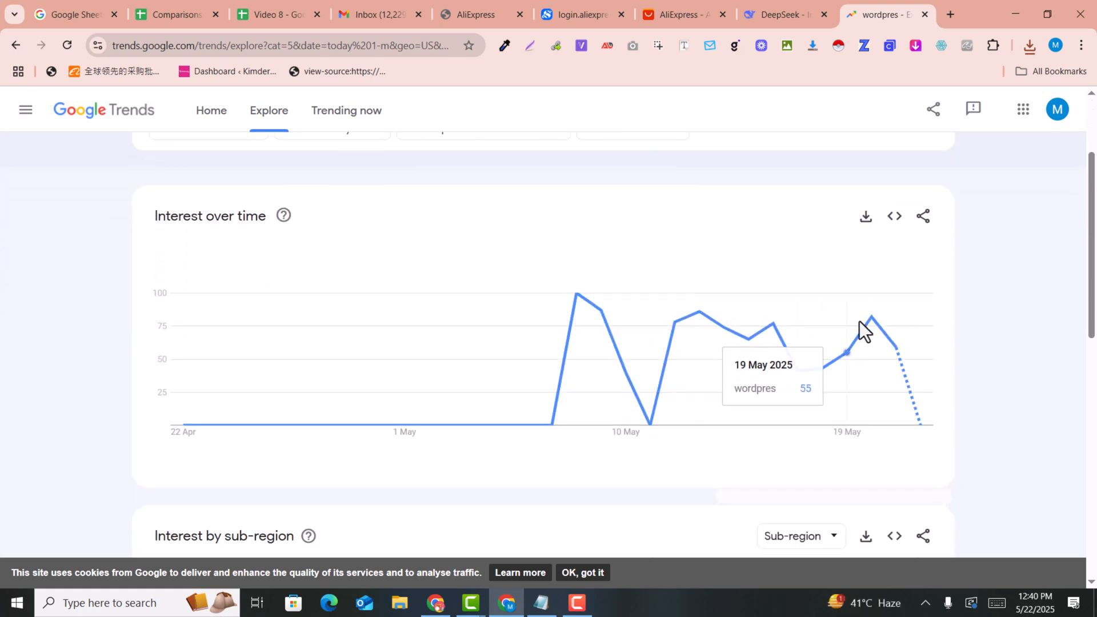
mouse_move(869, 320)
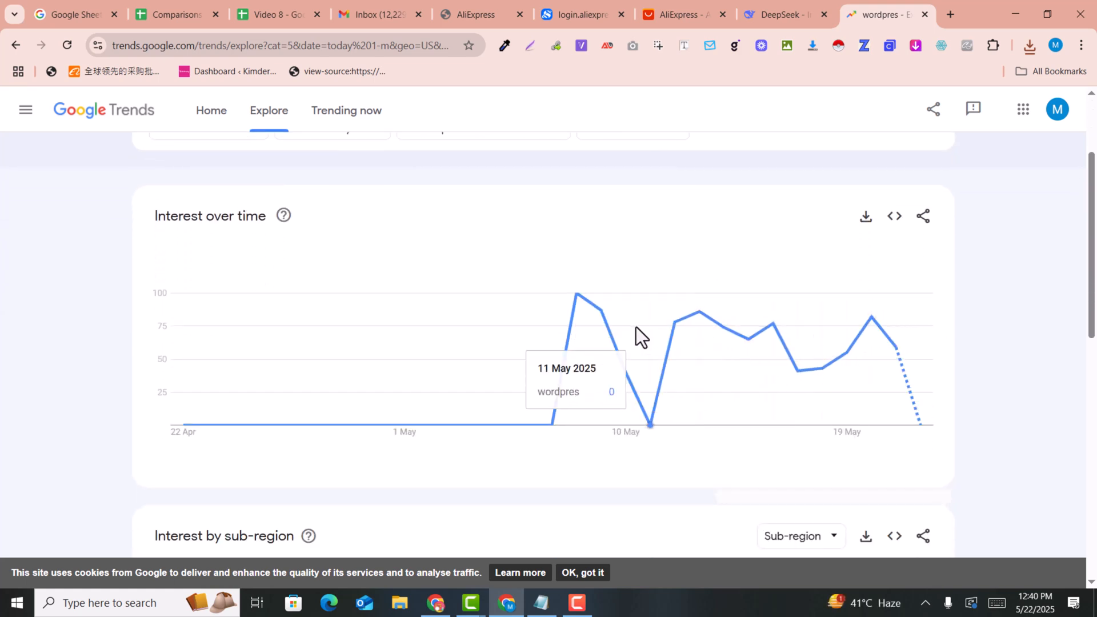
scroll(277, 300, "up", 3)
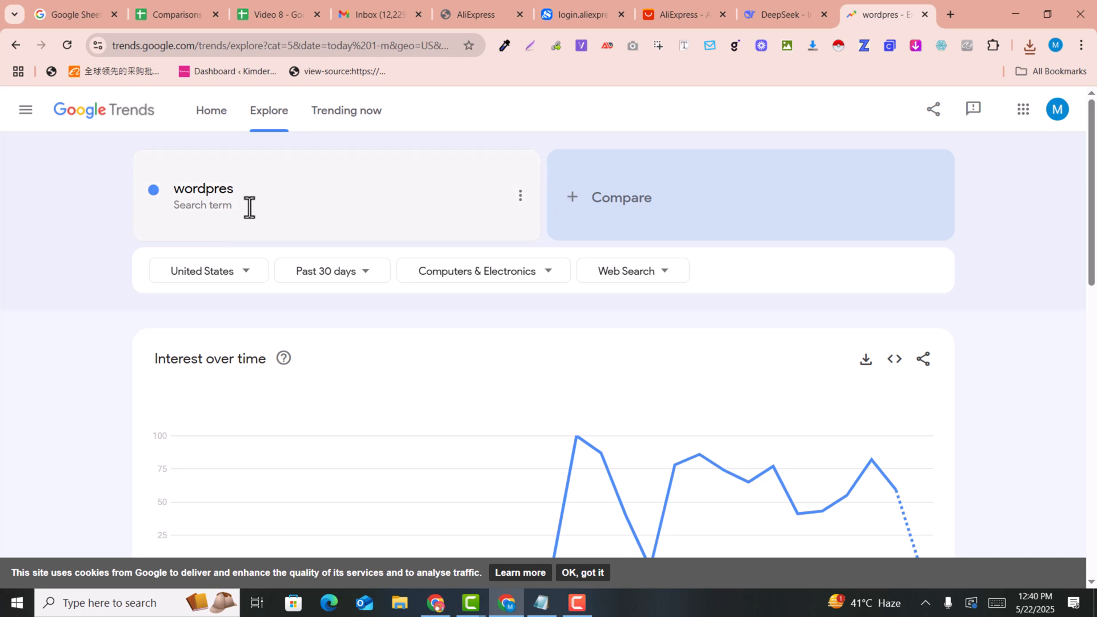
scroll(622, 360, "down", 6)
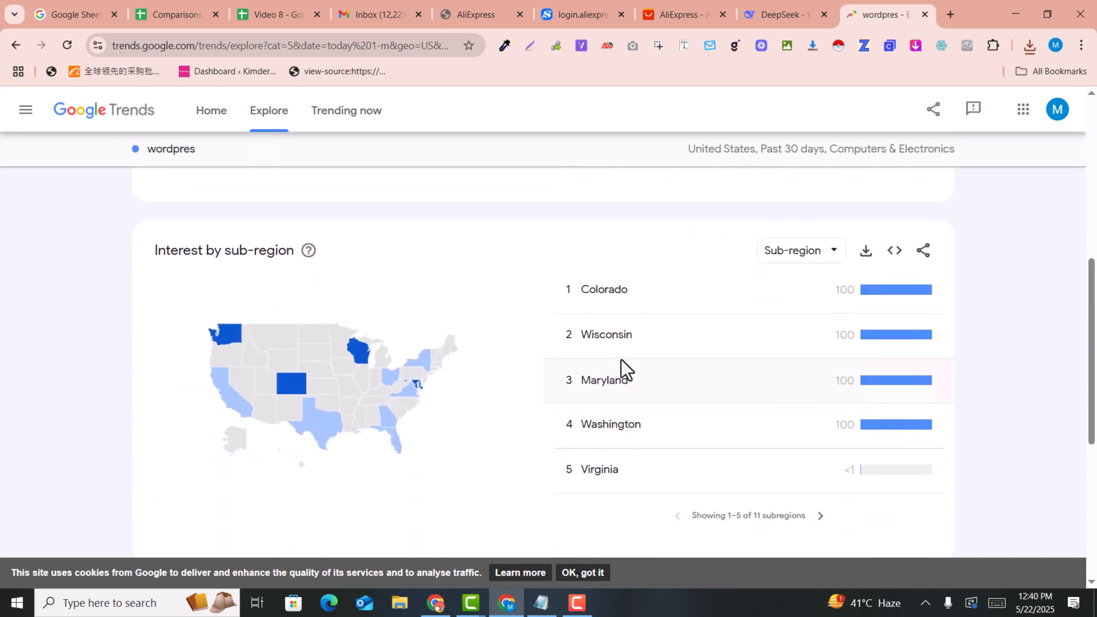
scroll(622, 359, "up", 6)
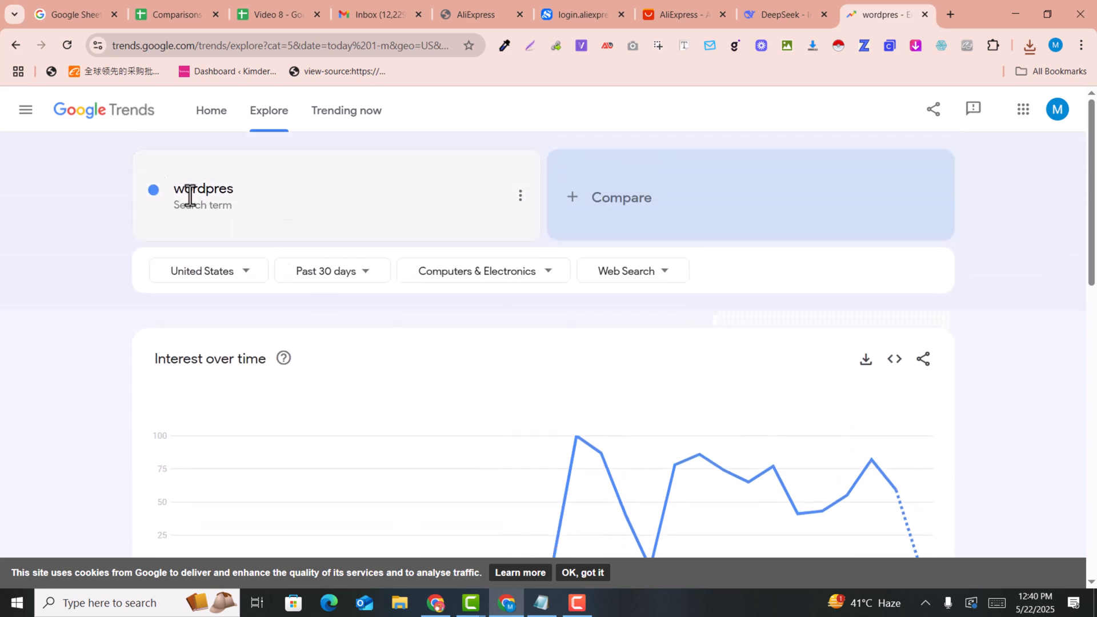
Remove the "wordpres" term and open the rising search query "us teacher appreciation day 2025"
left_click(520, 199)
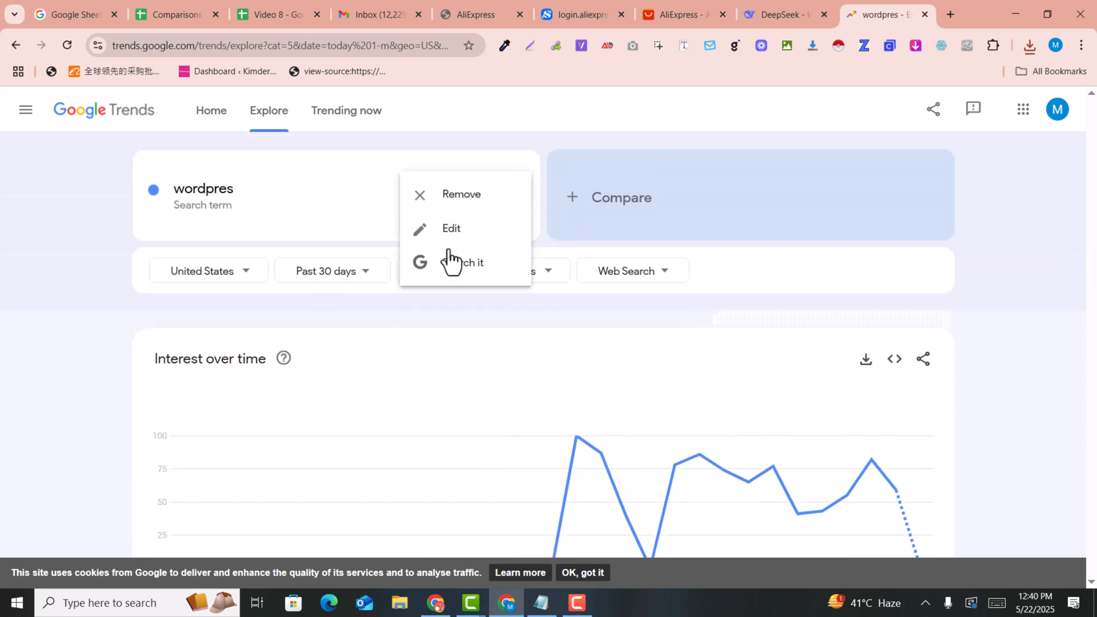
left_click(460, 196)
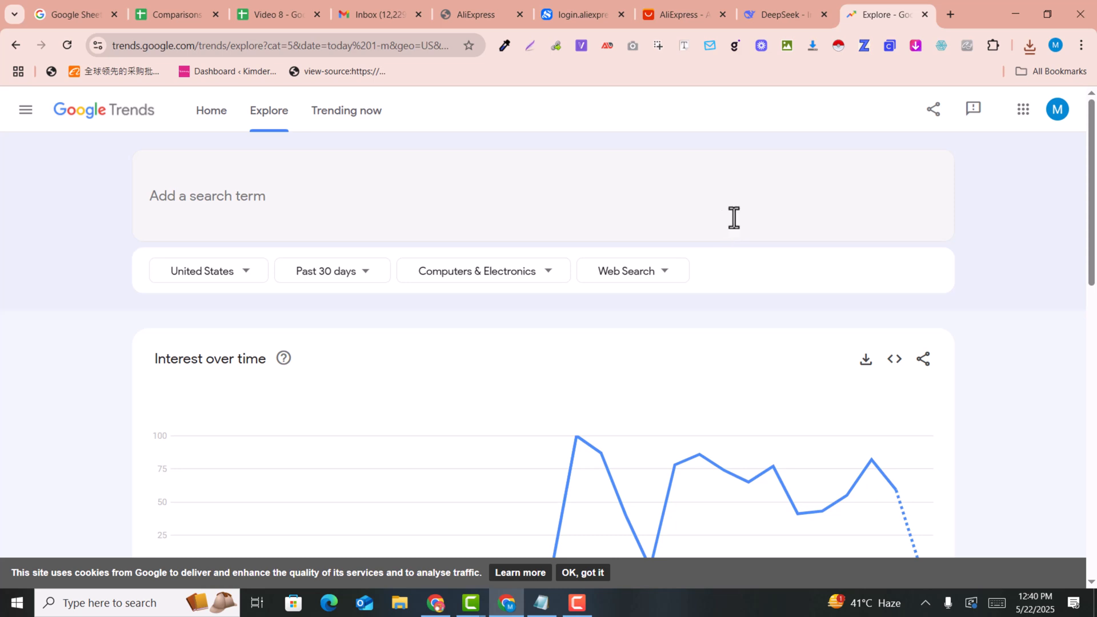
scroll(928, 371, "down", 1)
scroll(928, 374, "down", 7)
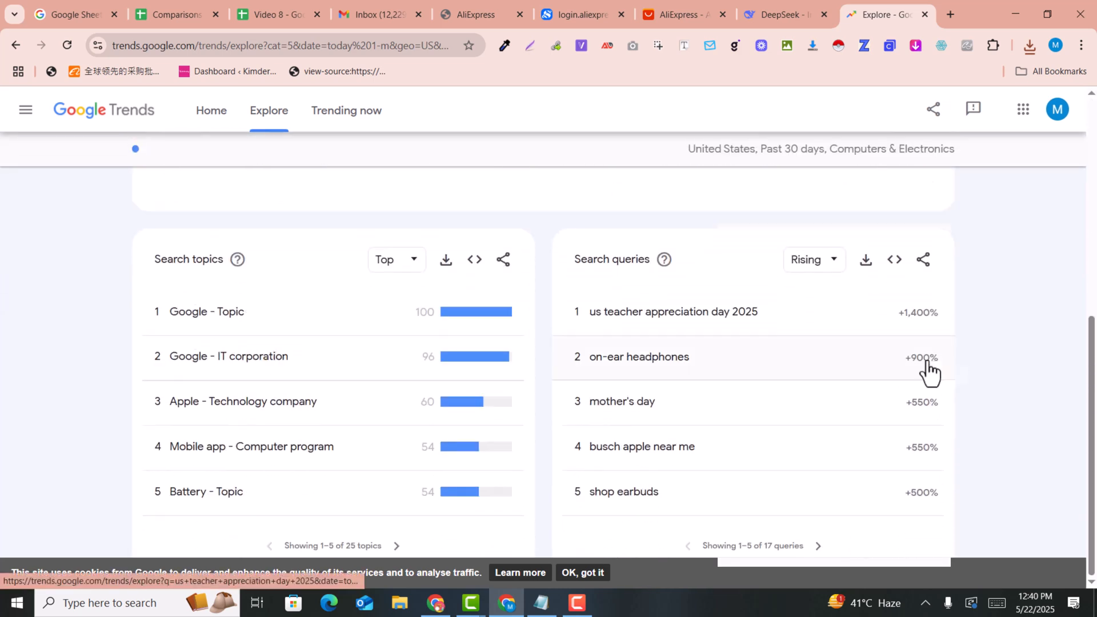
left_click(745, 319)
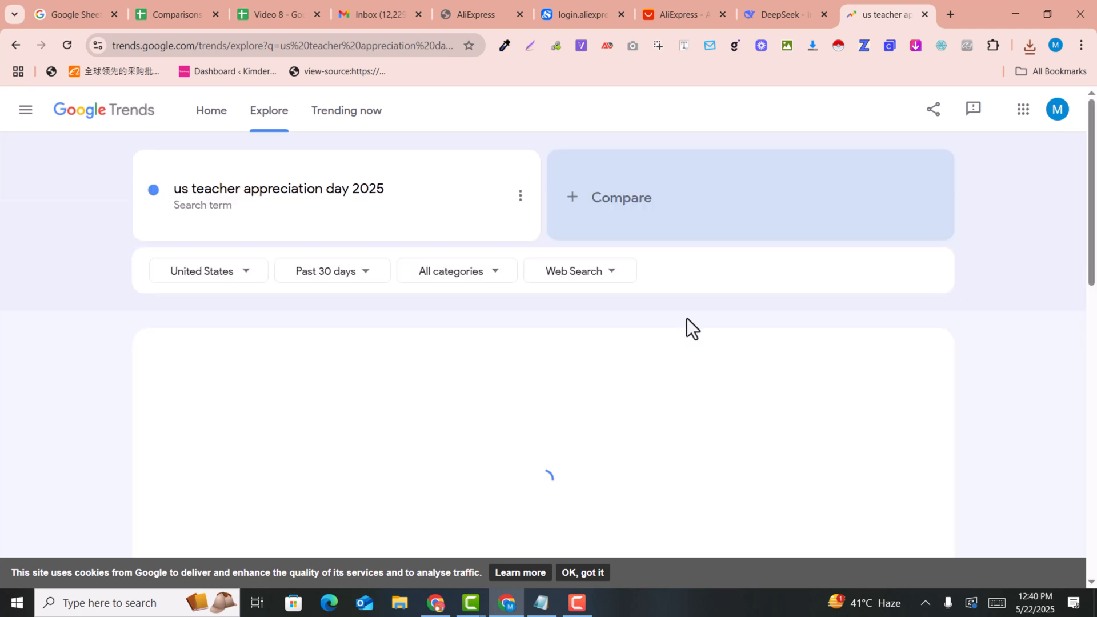
Examine the teacher appreciation query's interest over time, sub-region ranking, related topics and related queries
scroll(686, 317, "down", 3)
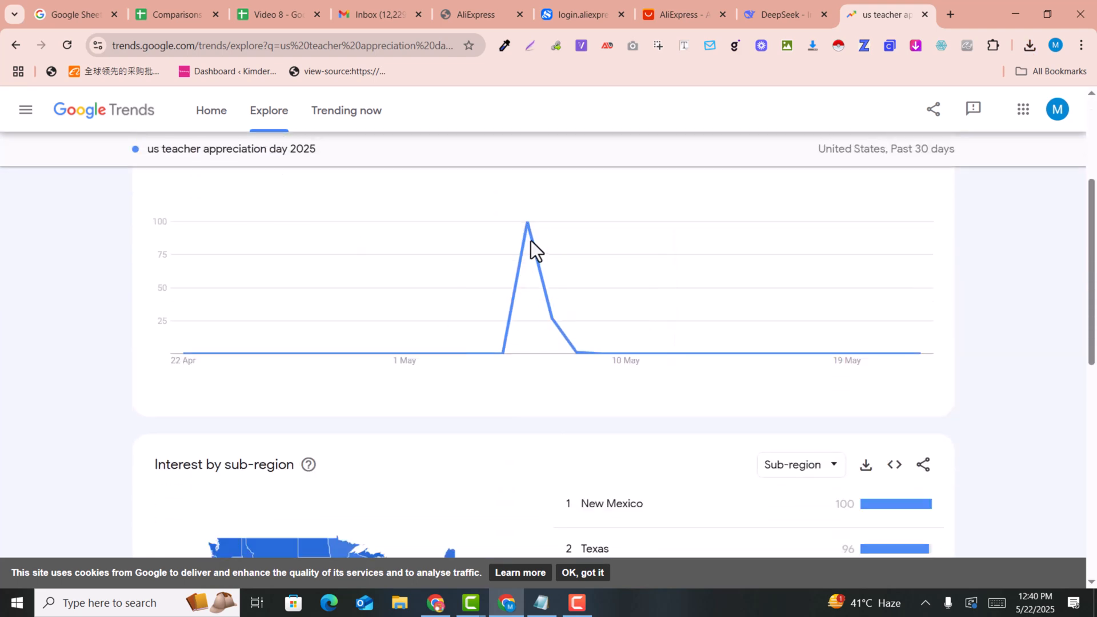
mouse_move(521, 226)
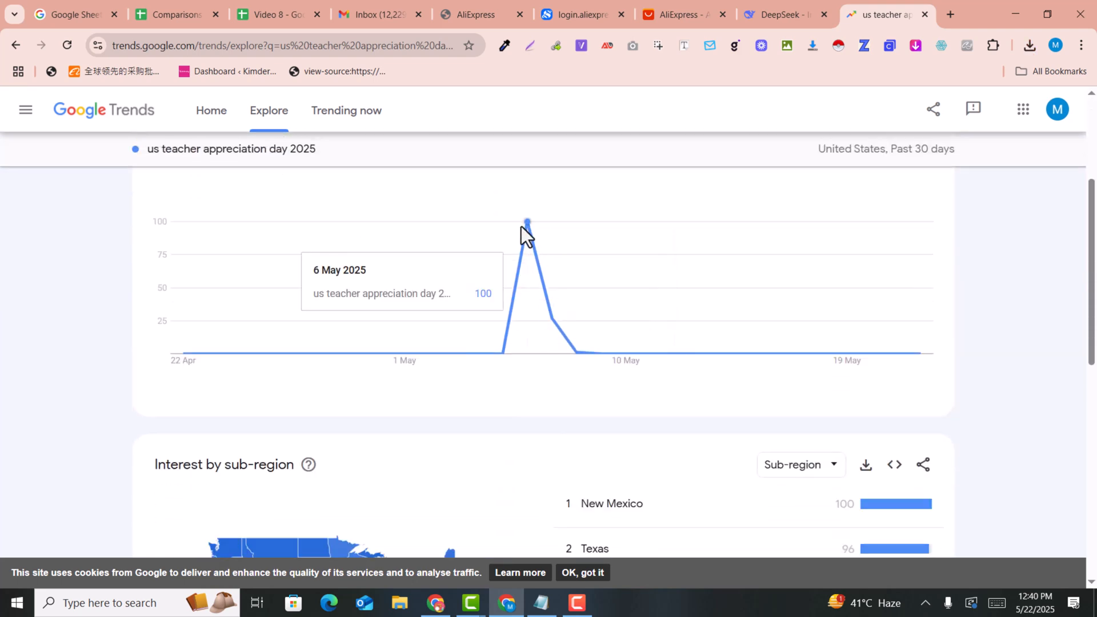
scroll(522, 226, "down", 3)
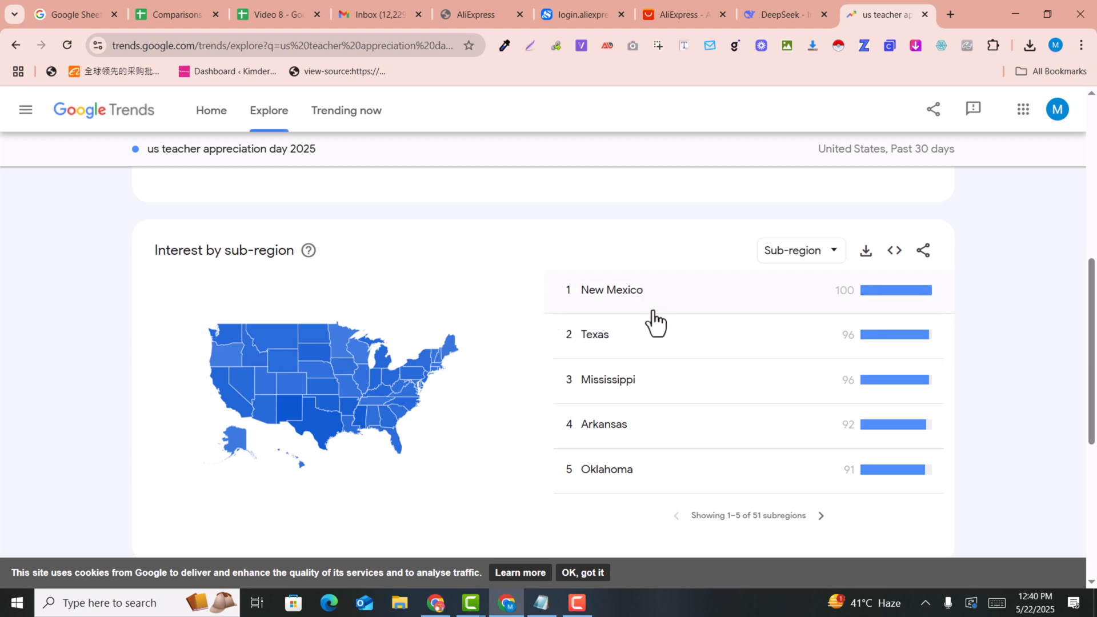
scroll(682, 448, "down", 5)
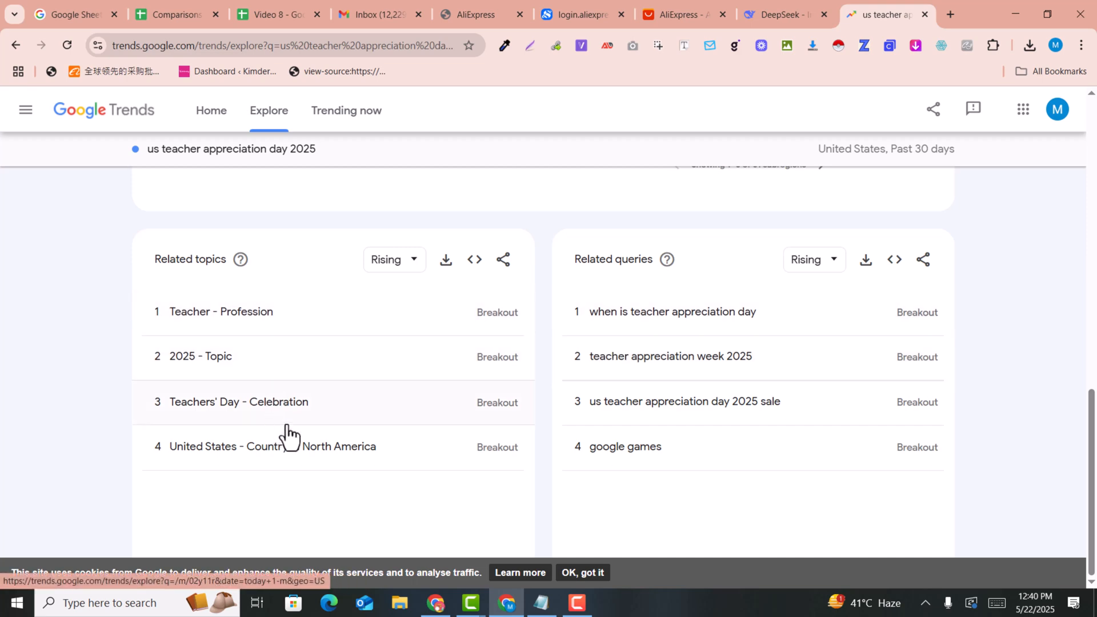
scroll(549, 441, "up", 3)
scroll(881, 477, "up", 10)
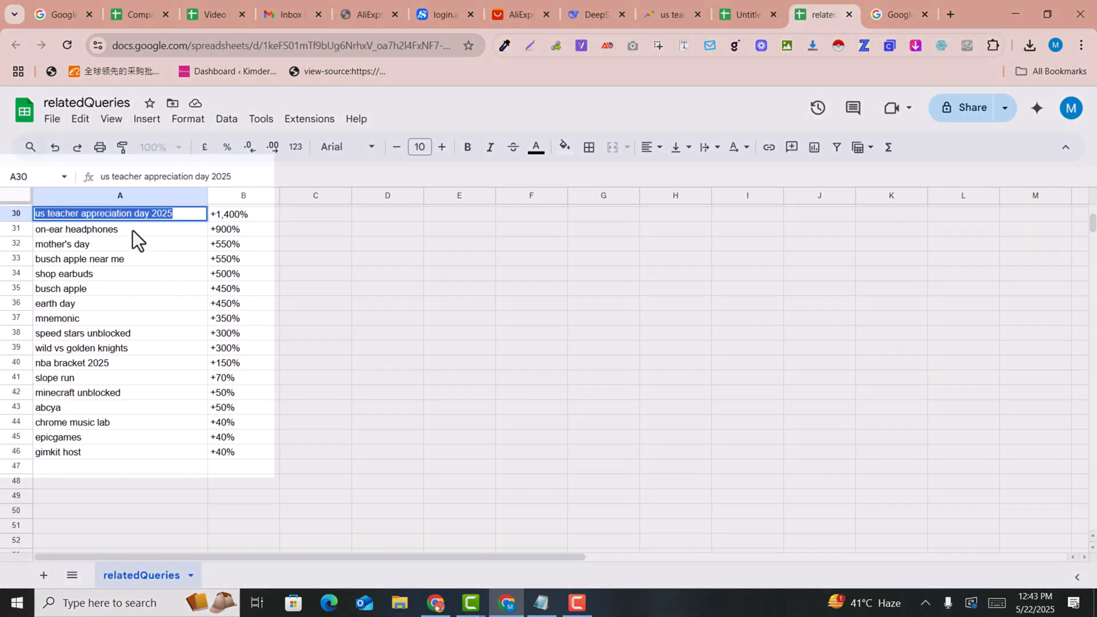
In the relatedQueries file in Google Sheets, copy "us teacher appreciation day 2025" from cell A30 and undo the last cell change
left_click(133, 229)
left_click(122, 216)
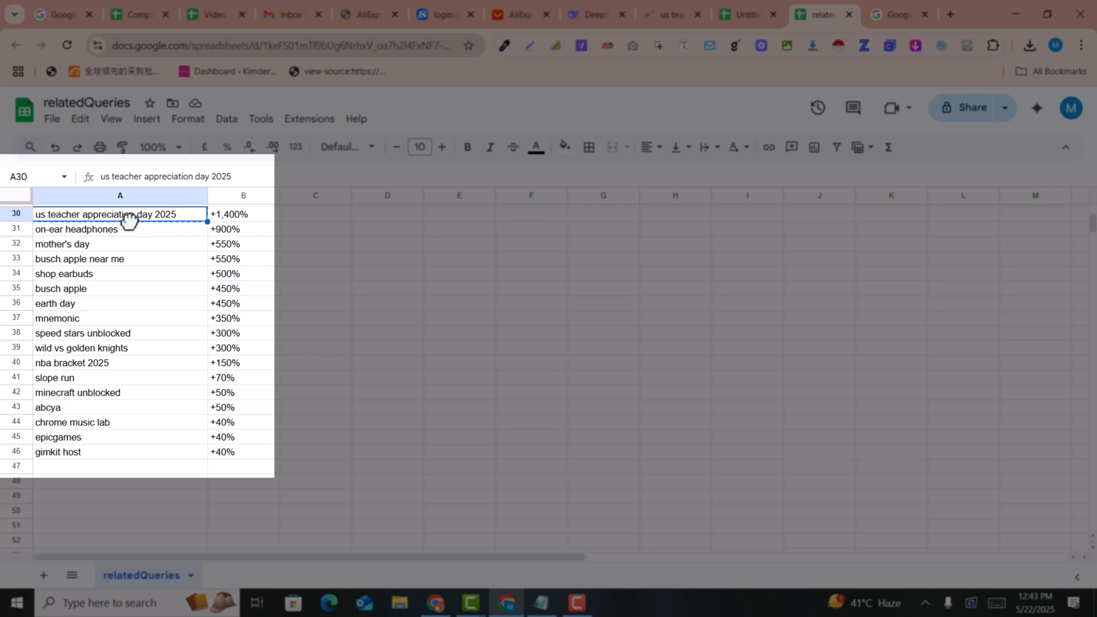
left_click_drag(121, 291, 143, 425)
key("ctrl+z")
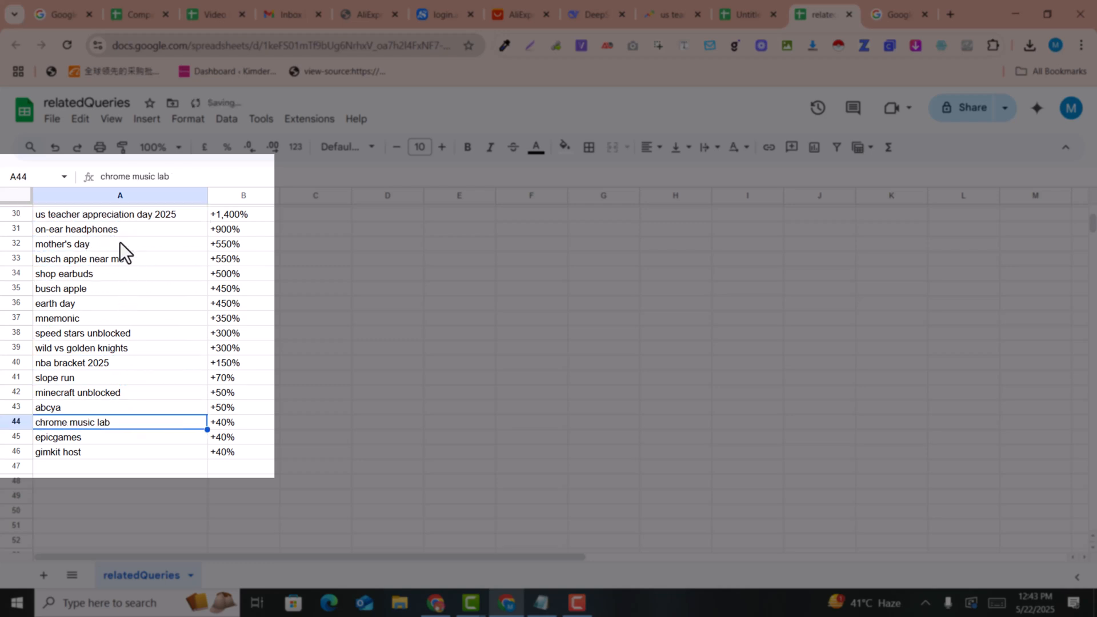
Copy the text "us teacher appreciation day 2025" from cell A30 of the relatedQueries sheet
left_click(125, 218)
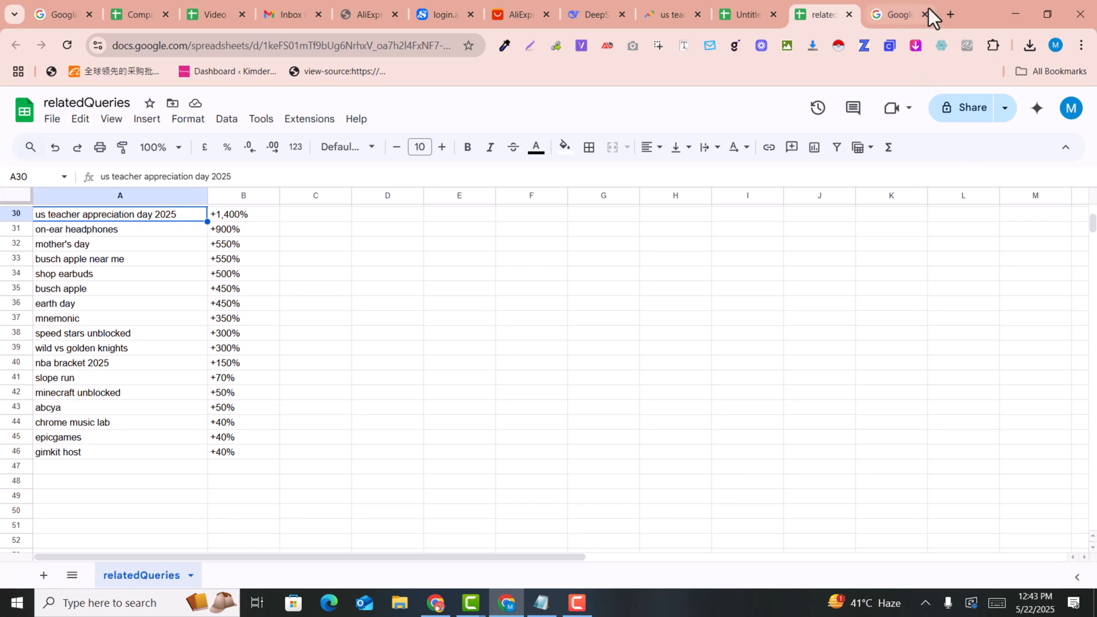
left_click(893, 3)
left_click(247, 50)
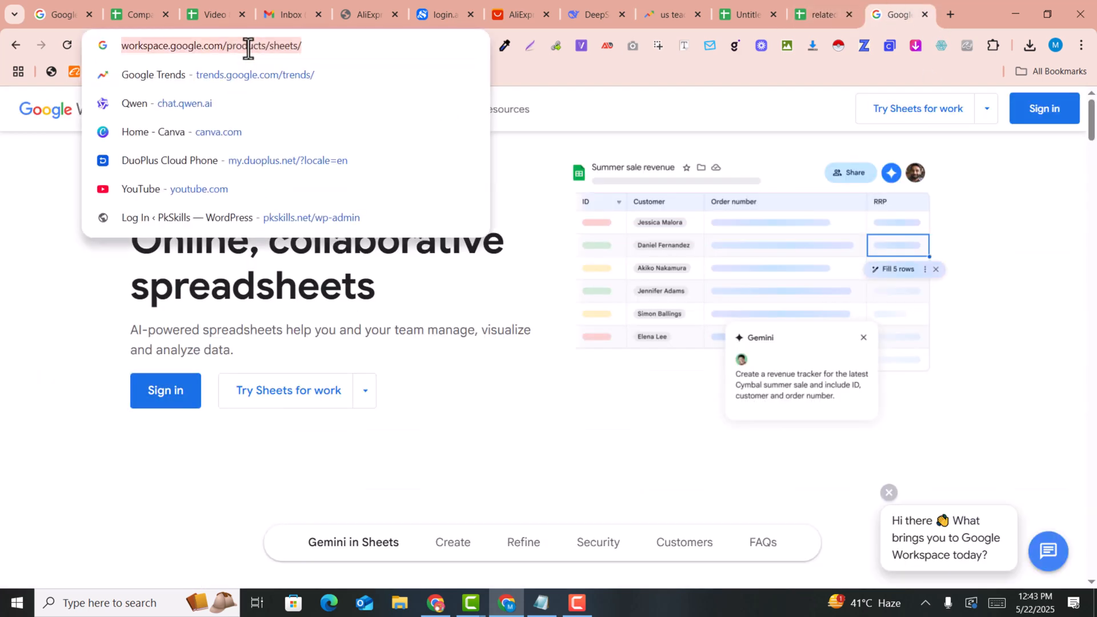
left_click(821, 11)
double_click(150, 219)
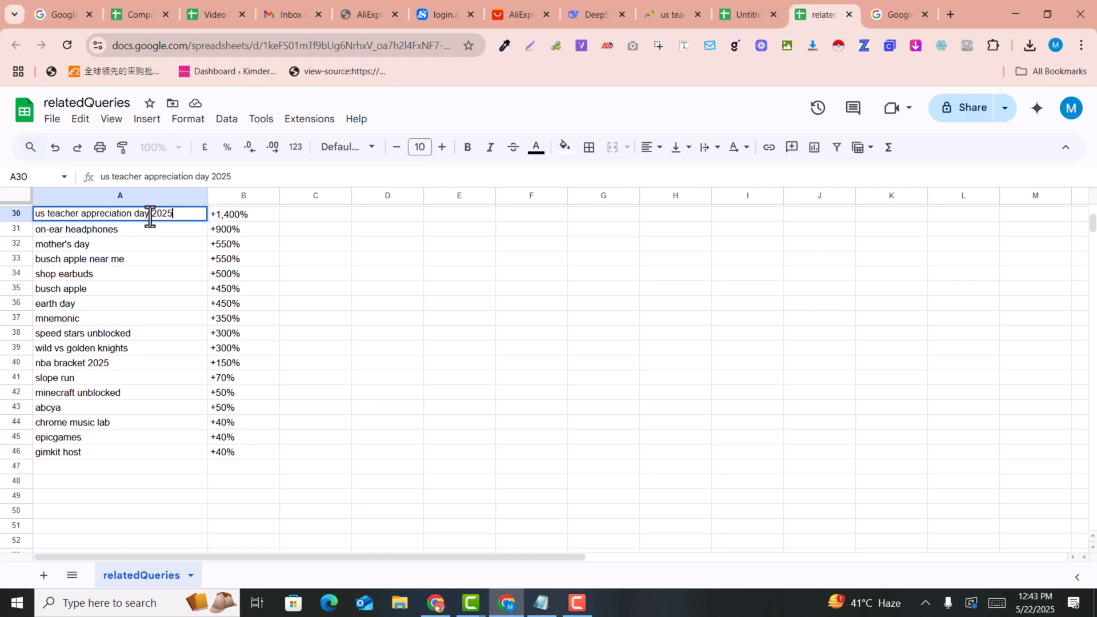
key("ctrl+a")
key("ctrl+c")
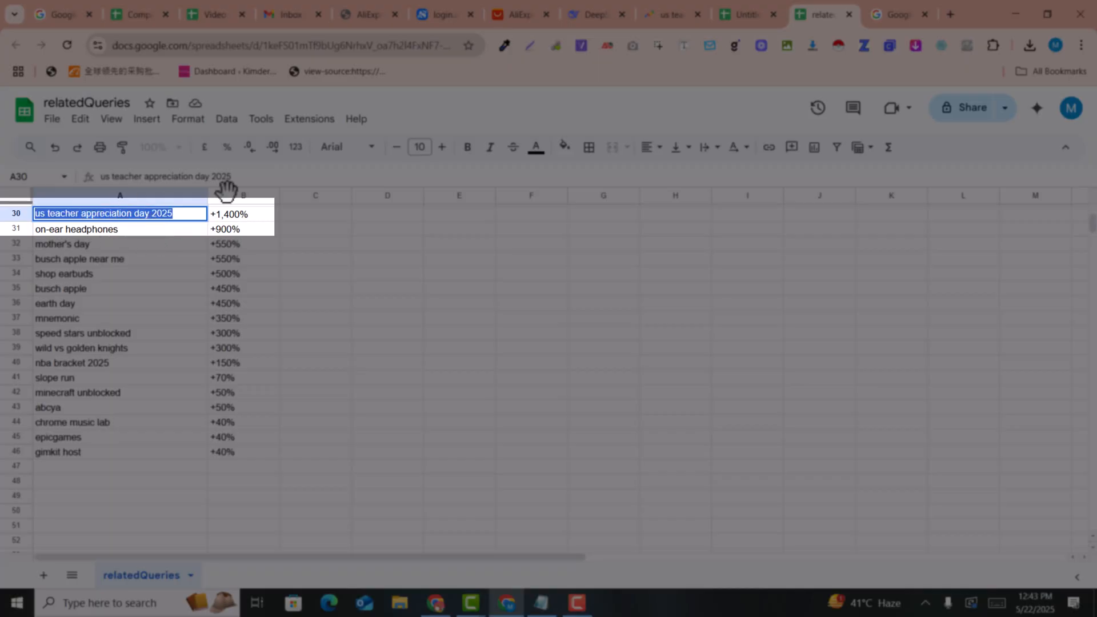
Search Google for "us teacher appreciation day 2025" in the Google Workspace tab and look through the results down to the competing articles
left_click(868, 11)
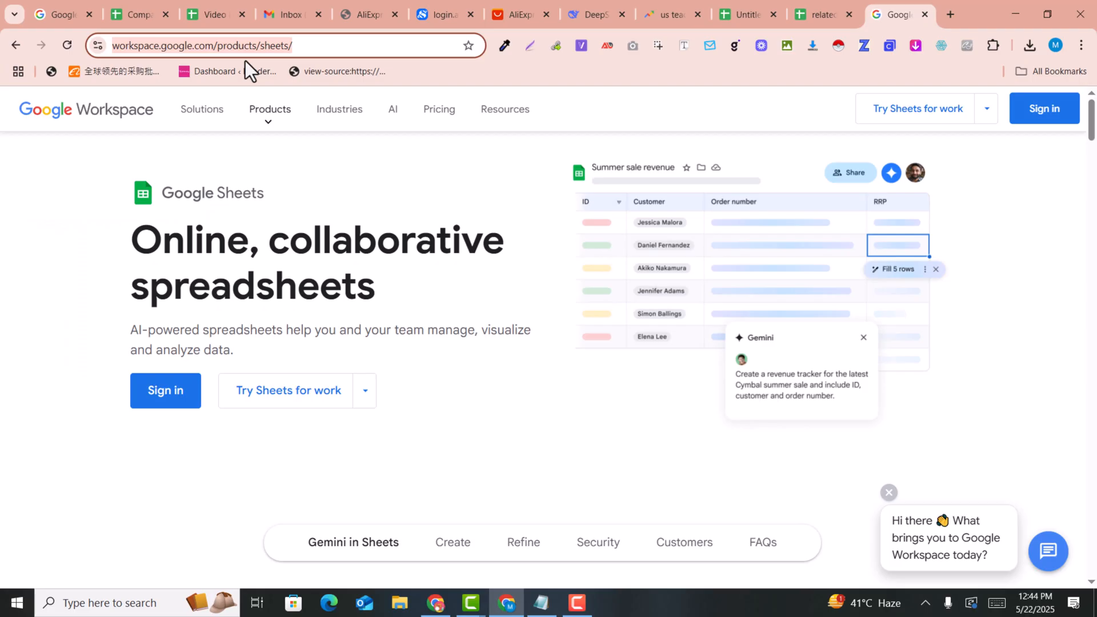
key("ctrl+l")
key("ctrl+v")
key("Return")
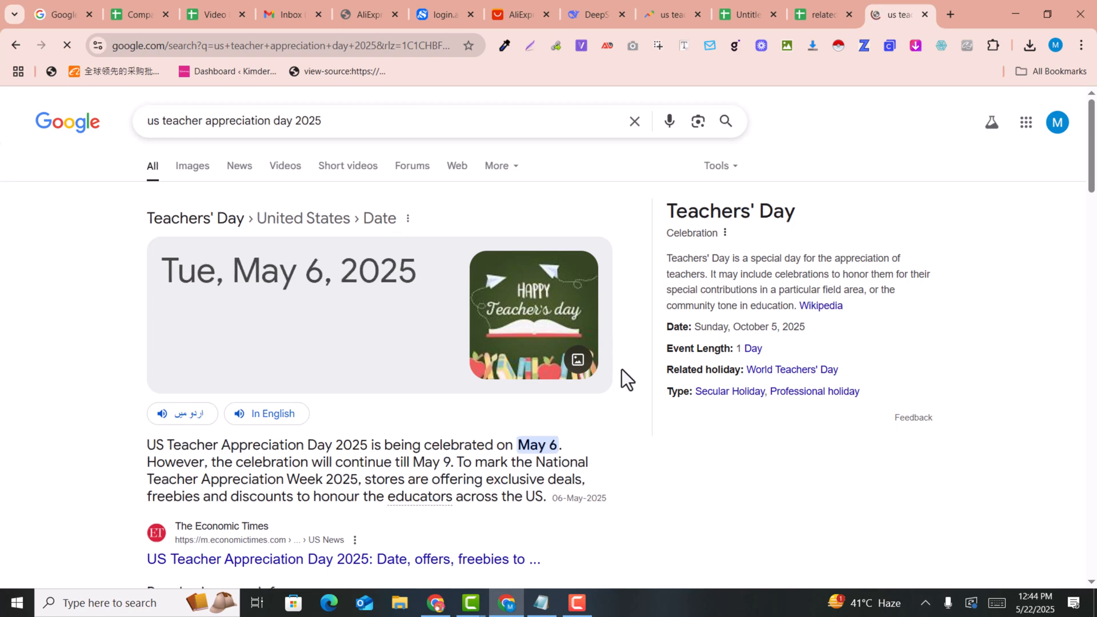
scroll(621, 369, "down", 2)
scroll(622, 369, "down", 2)
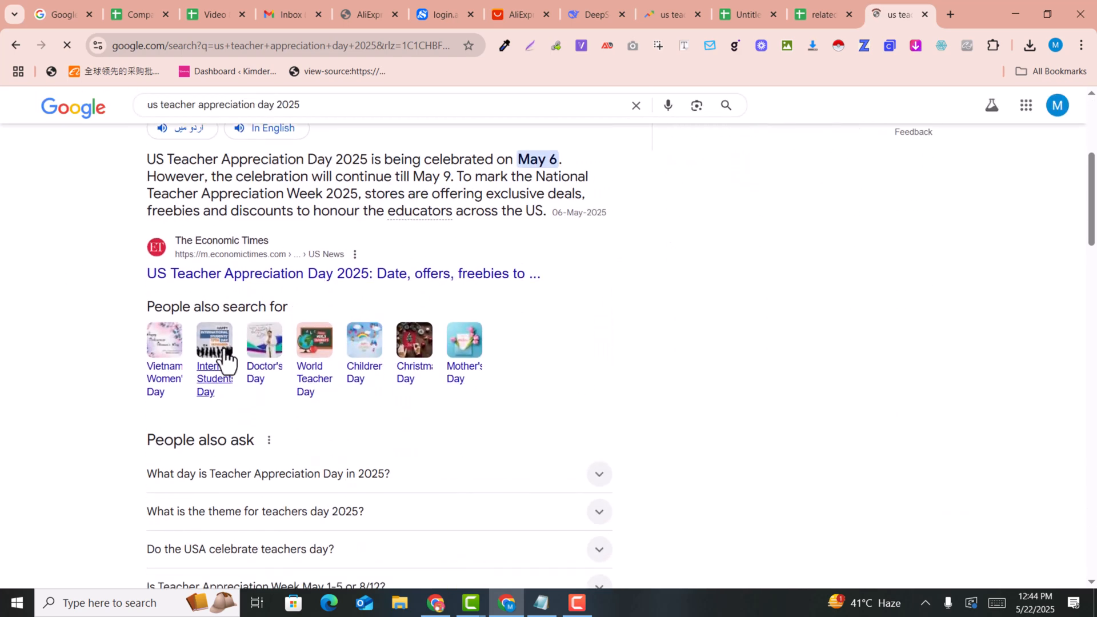
scroll(222, 360, "down", 3)
scroll(222, 366, "down", 3)
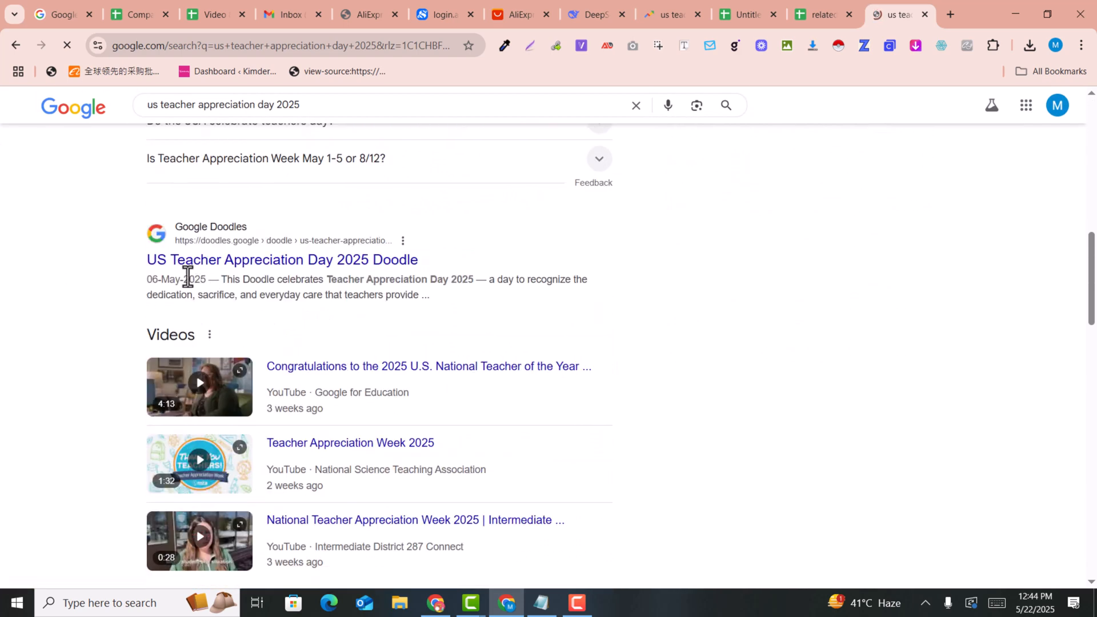
scroll(776, 412, "down", 5)
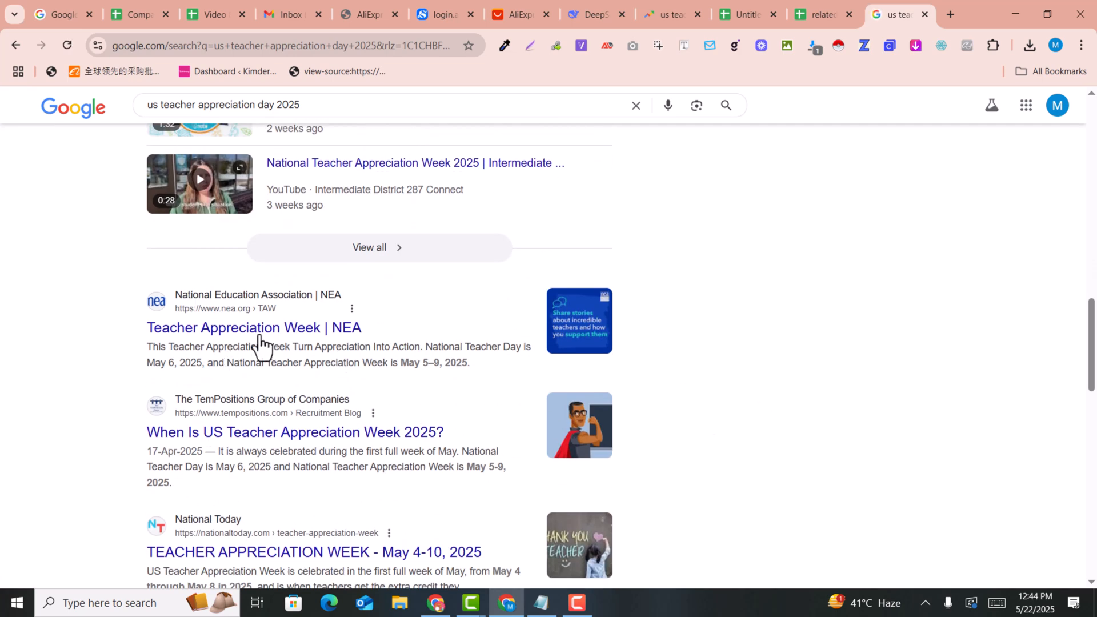
scroll(277, 456, "down", 1)
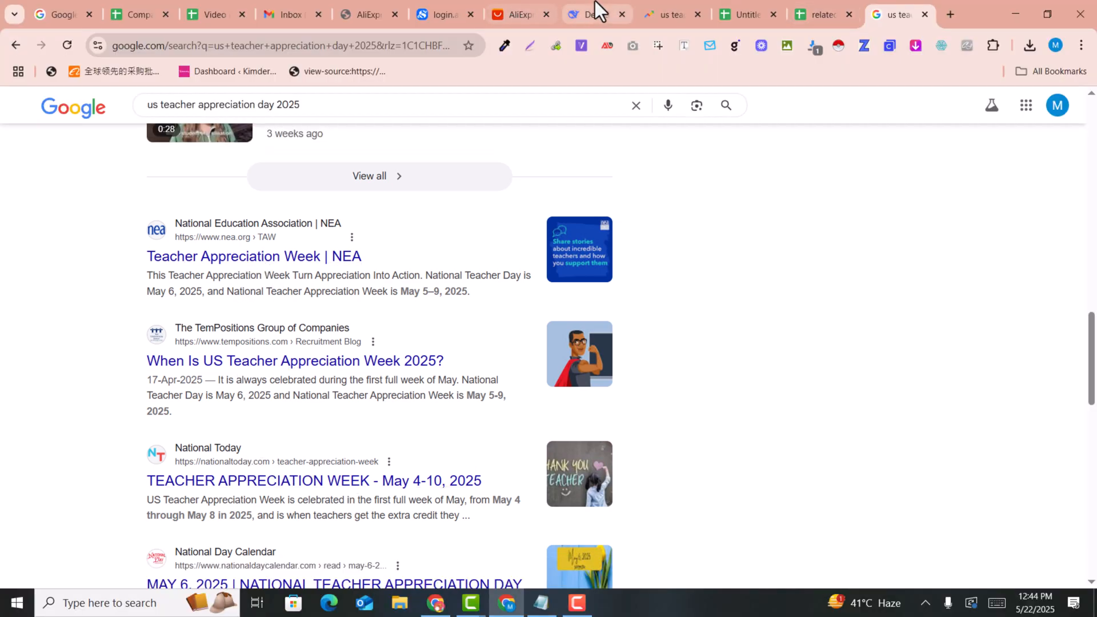
Start a new DeepSeek chat and put the link of the NEA Teacher Appreciation Week search result in its message
left_click(594, 1)
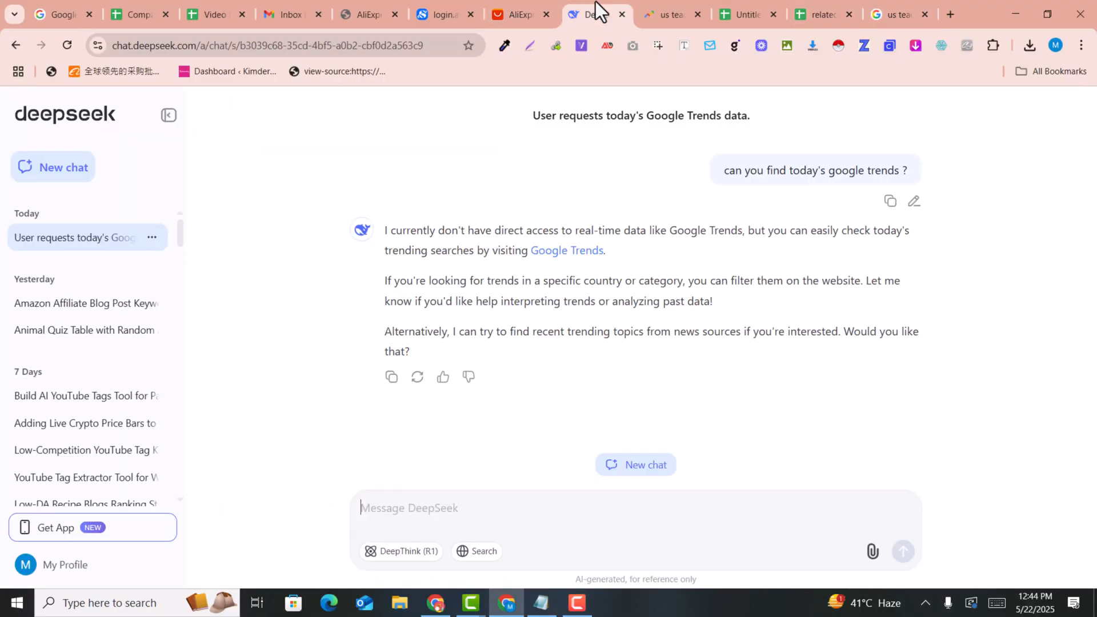
left_click(61, 175)
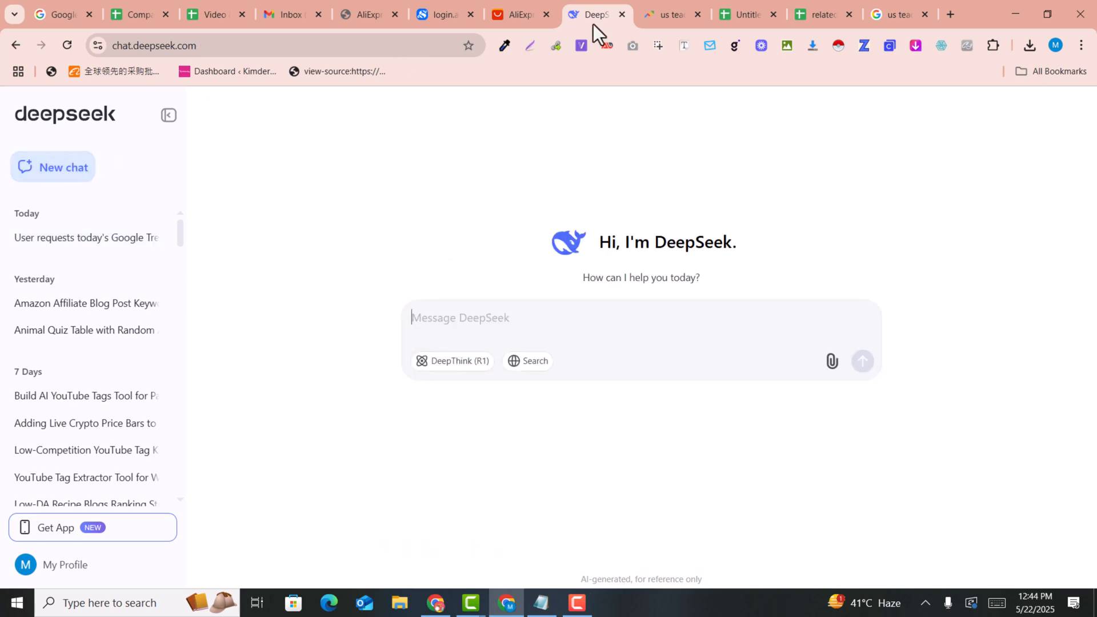
left_click_drag(895, 1, 650, 3)
right_click(305, 262)
left_click(382, 385)
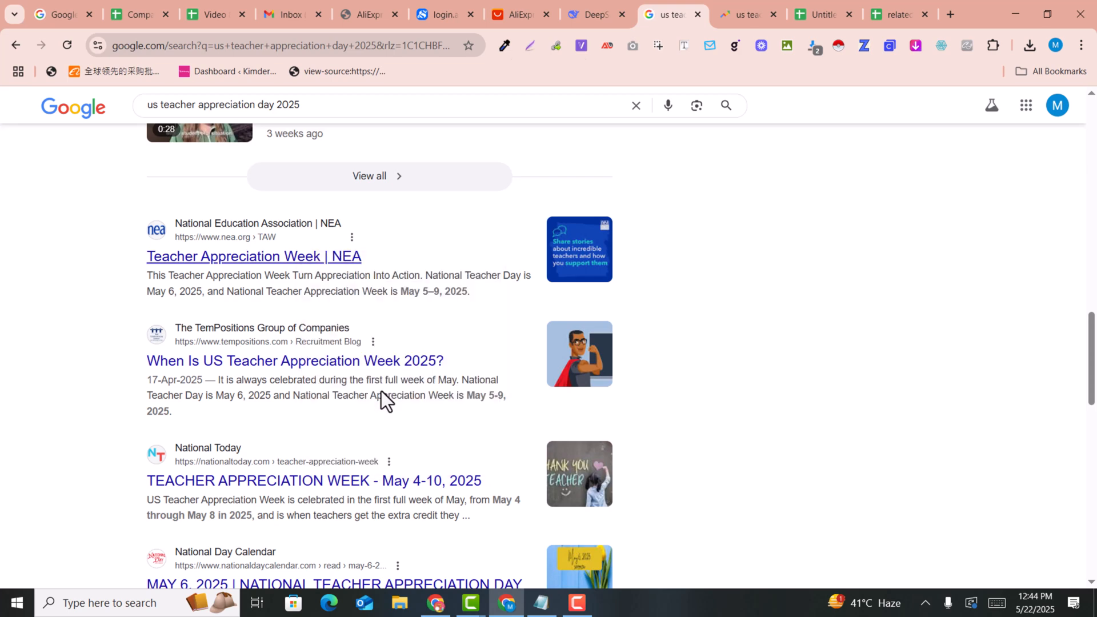
left_click(594, 8)
key("ctrl+v")
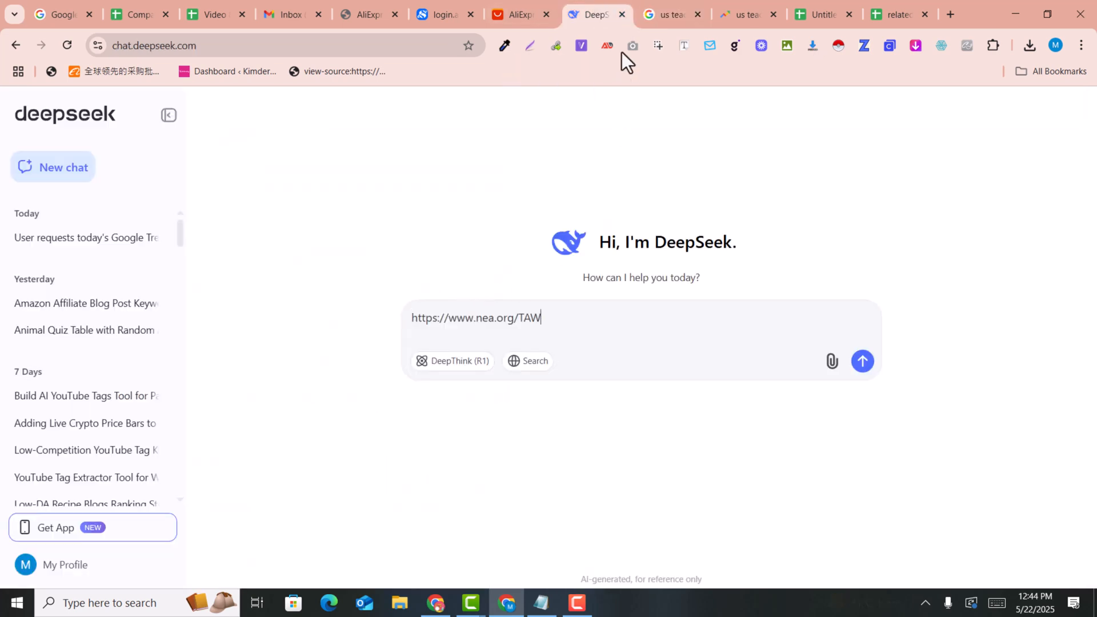
Add the link of the TemPositions result "When Is US Teacher Appreciation Week 2025?" as a second line in the DeepSeek message
left_click(658, 1)
right_click(269, 366)
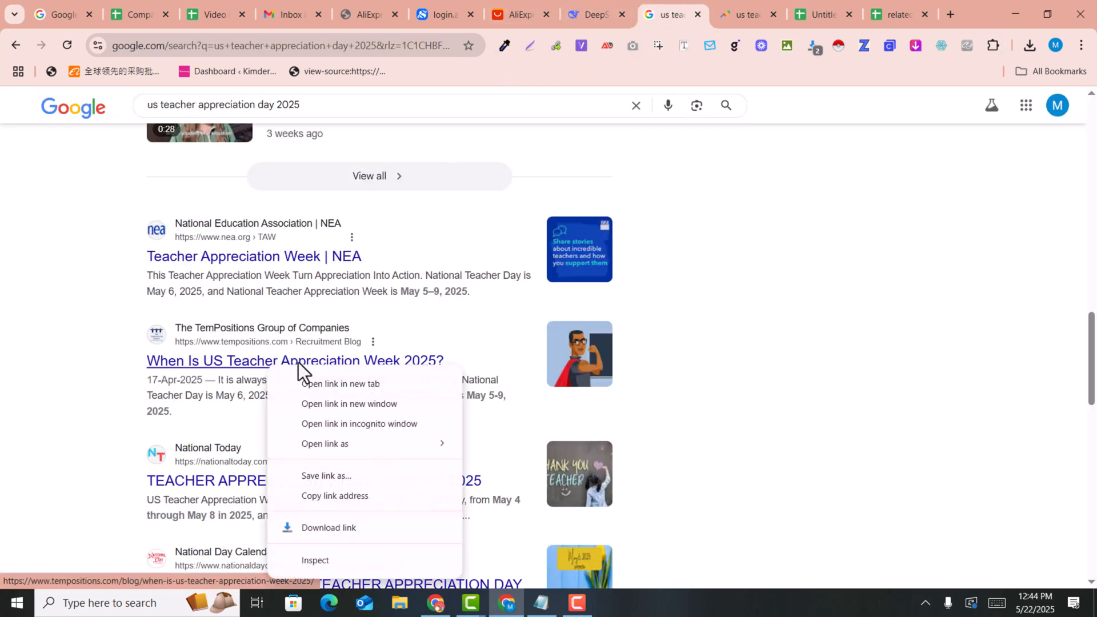
left_click(349, 495)
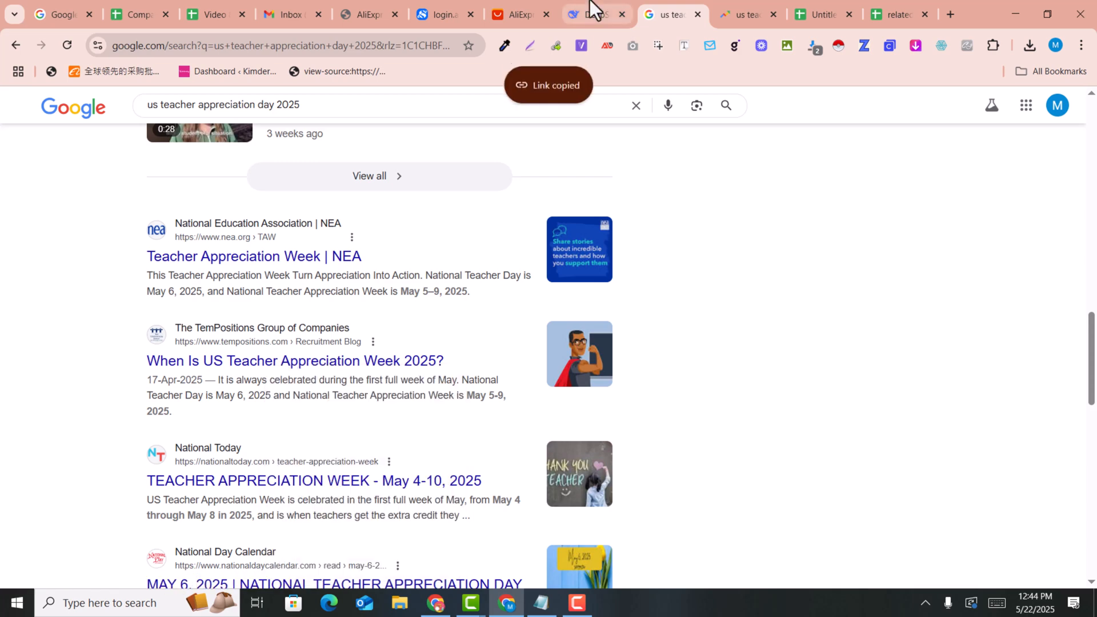
left_click(594, 14)
key("ctrl+v")
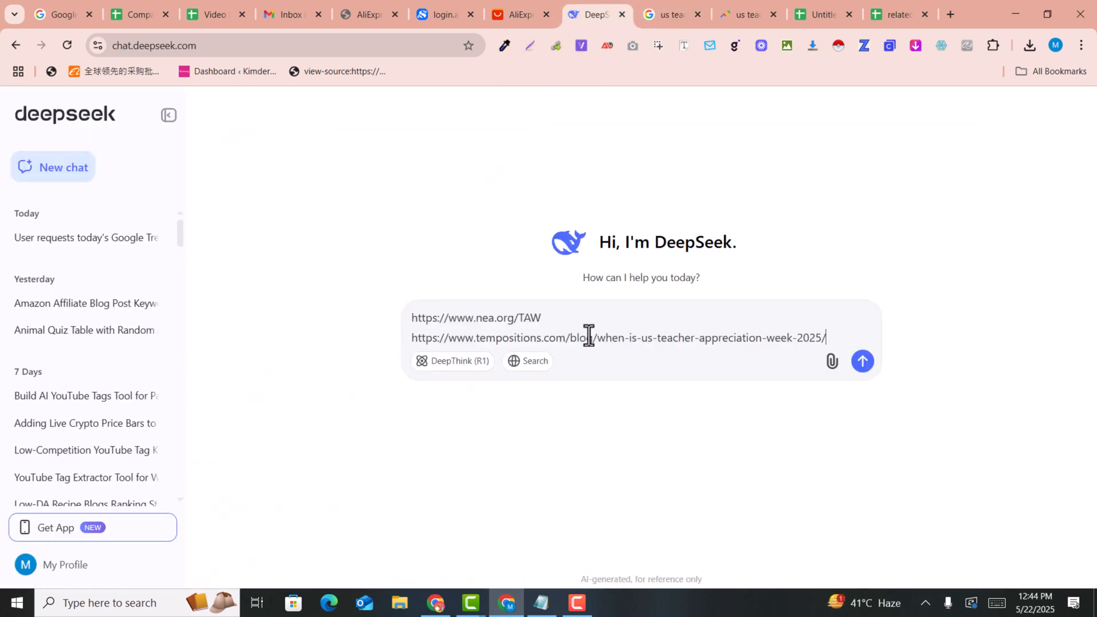
Add the link of the National Today result on Teacher Appreciation Week as a third line in the DeepSeek message
left_click(665, 14)
right_click(358, 484)
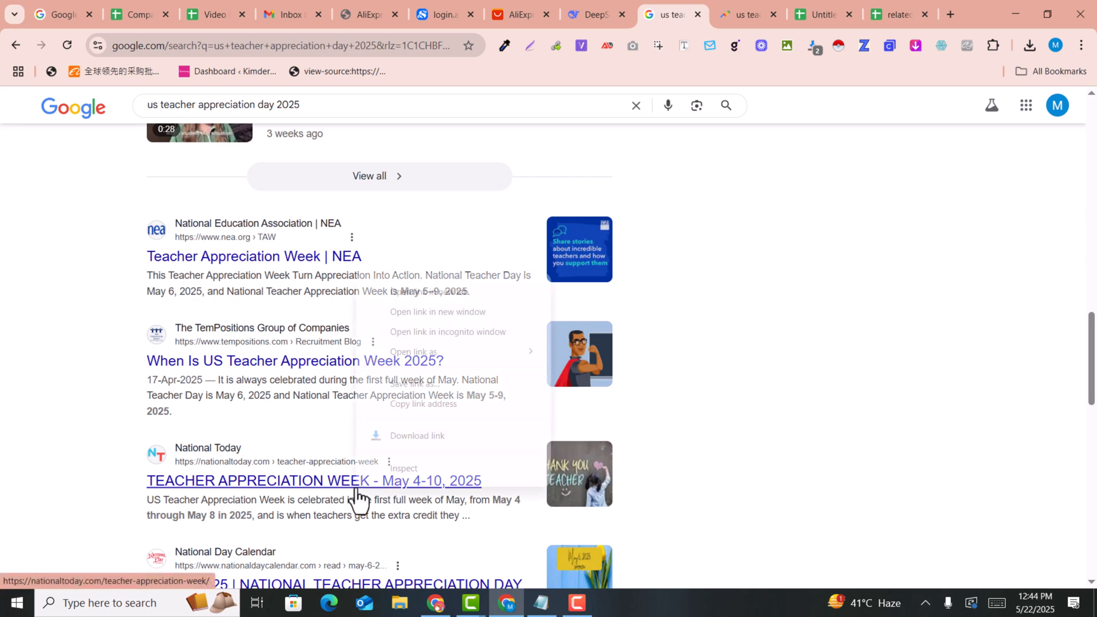
left_click(425, 404)
left_click(599, 13)
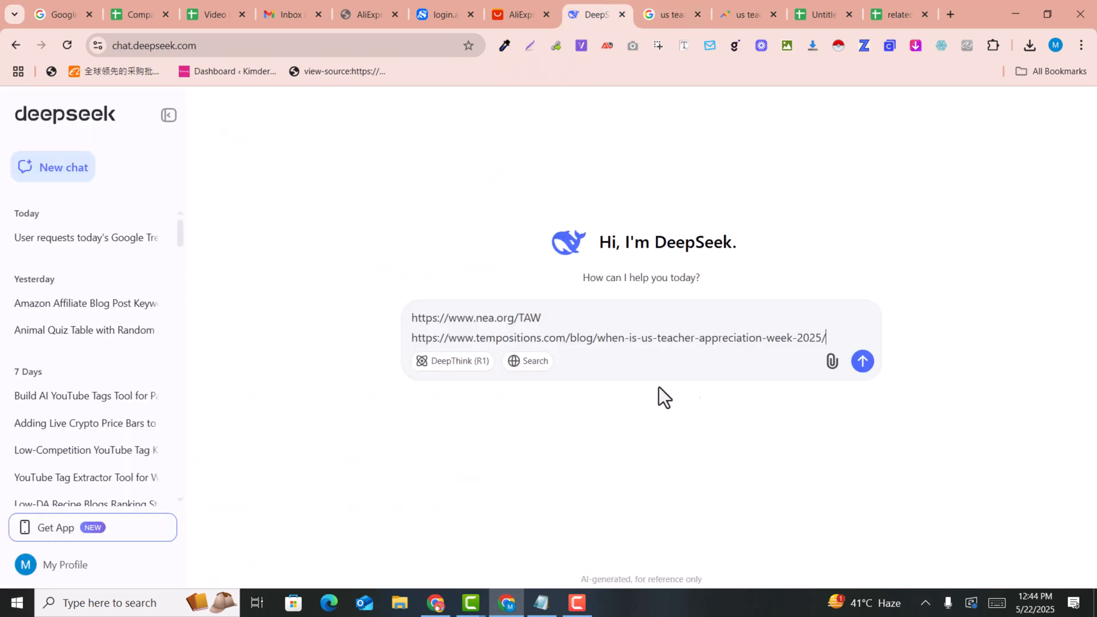
key("shift+Return")
key("ctrl+v")
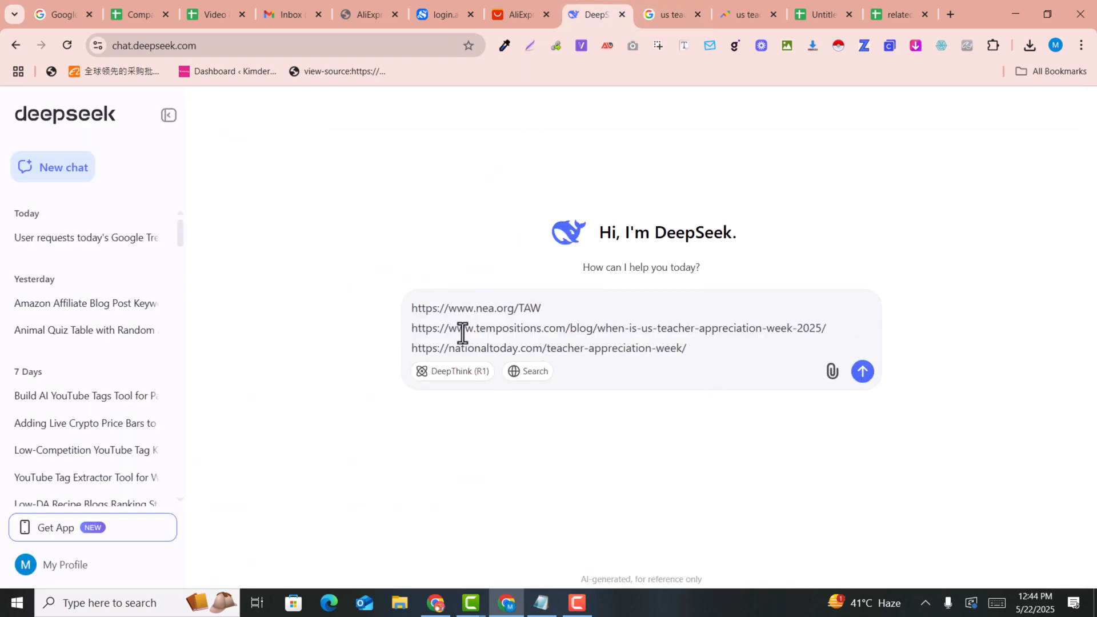
Insert blank lines above the links and write Keyword: "us teacher appreciation day 2025" at the start of the message
left_click(408, 313)
key("shift+Return")
key("shift+Return")
key("shift+Return")
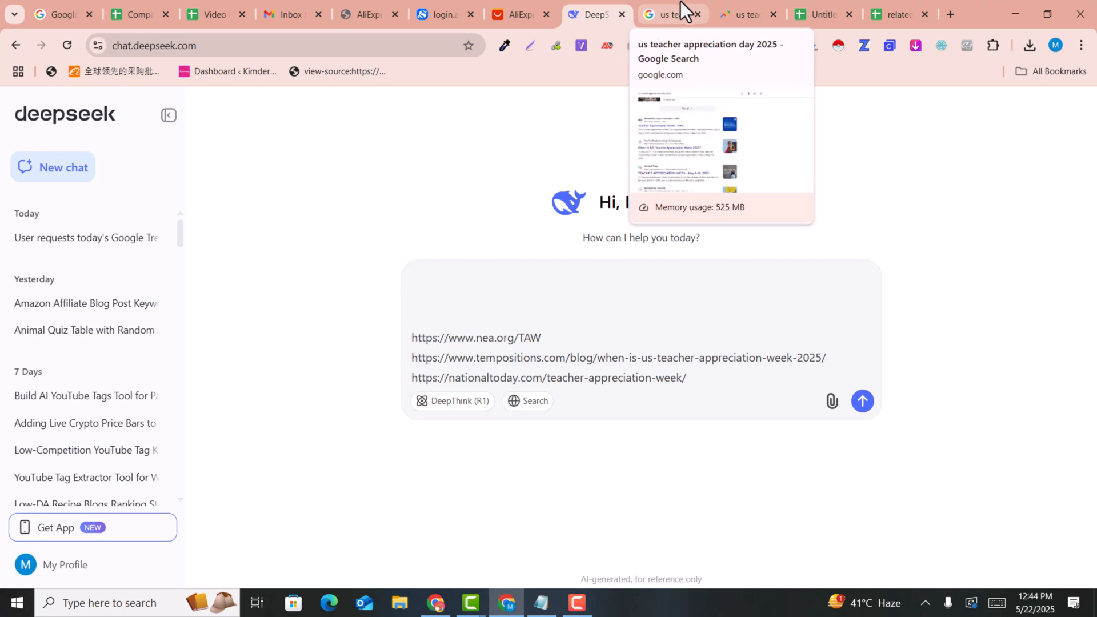
left_click(862, 3)
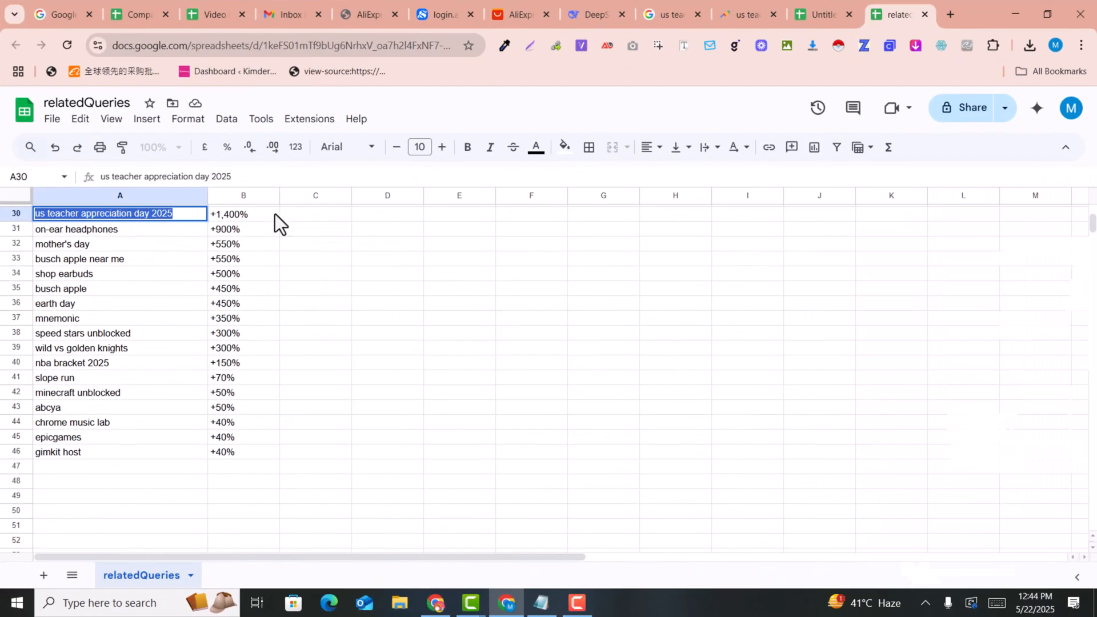
left_click(574, 12)
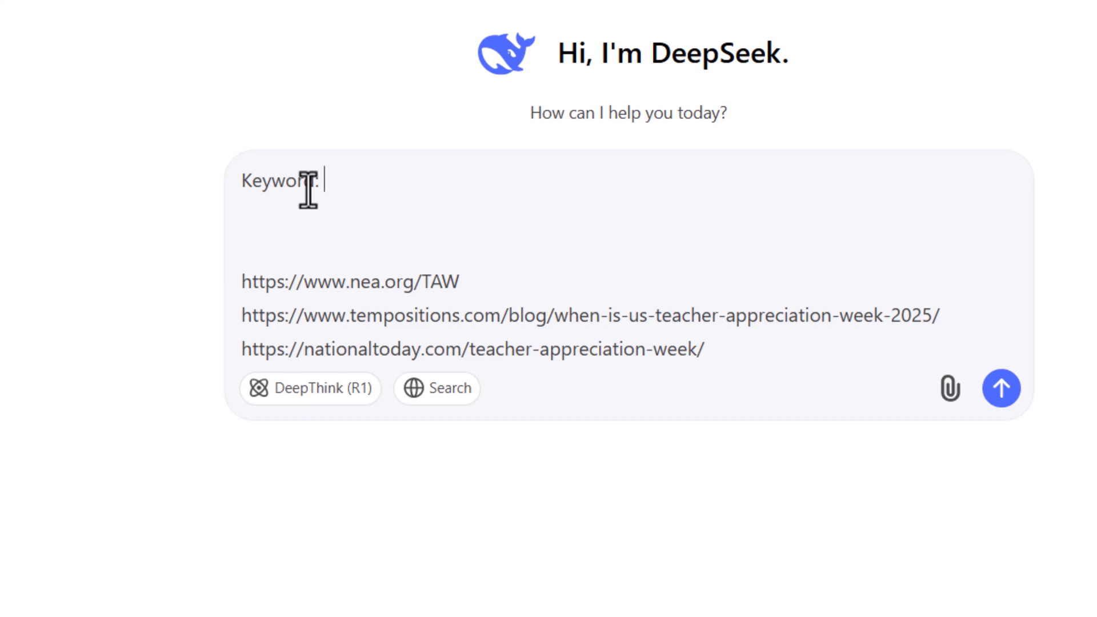
type("\"")
key("ctrl+v")
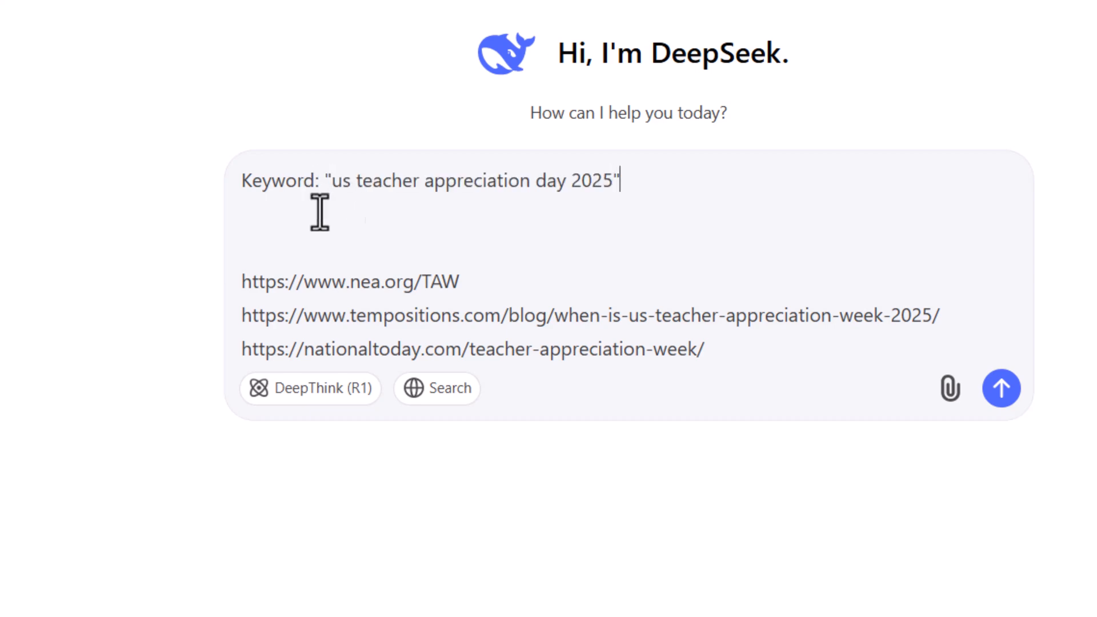
Paste instructions below the keyword requesting an SEO-rich blog of at least 3000 words with SEO title, meta description, 3 outer links and image prompts
left_click_drag(319, 193, 428, 191)
left_click(605, 192)
left_click(622, 191)
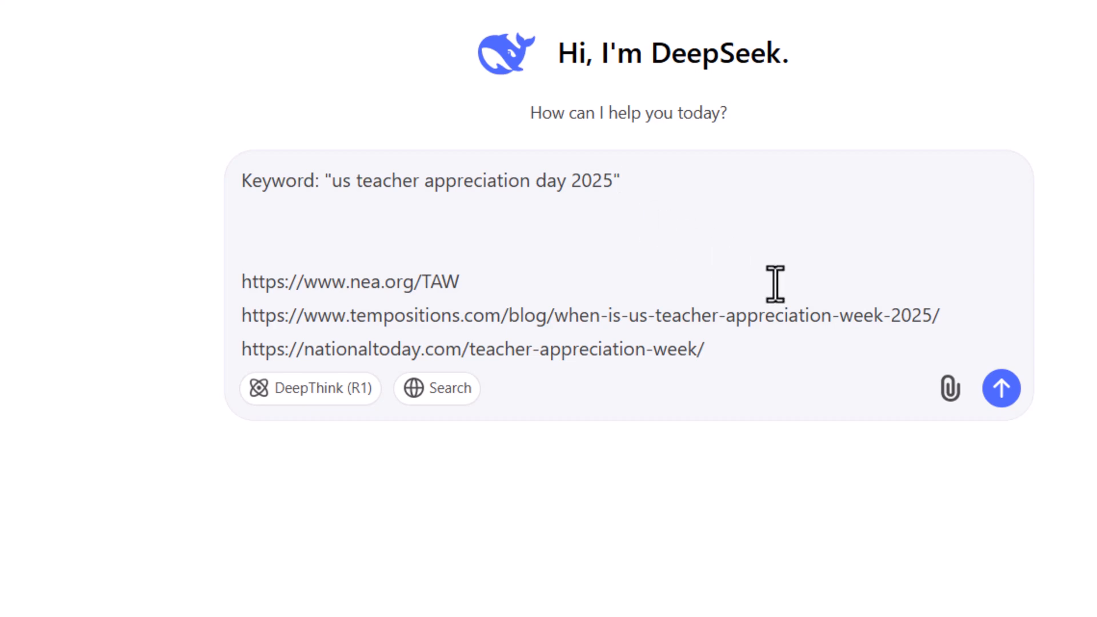
key("ctrl+v")
left_click_drag(926, 274, 215, 122)
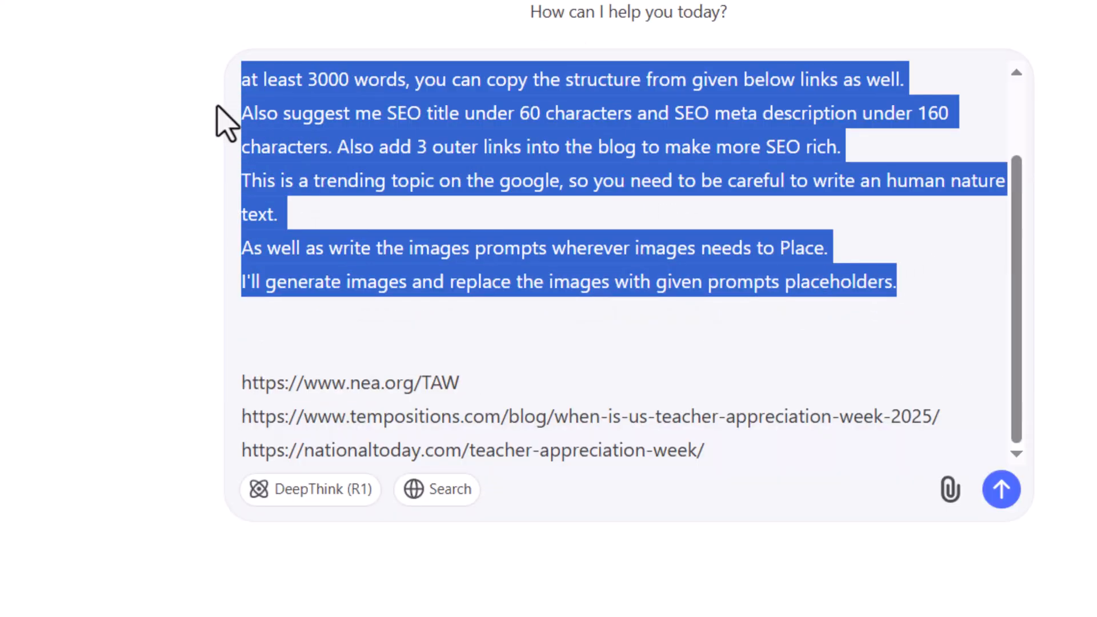
scroll(382, 206, "up", 3)
left_click(339, 188)
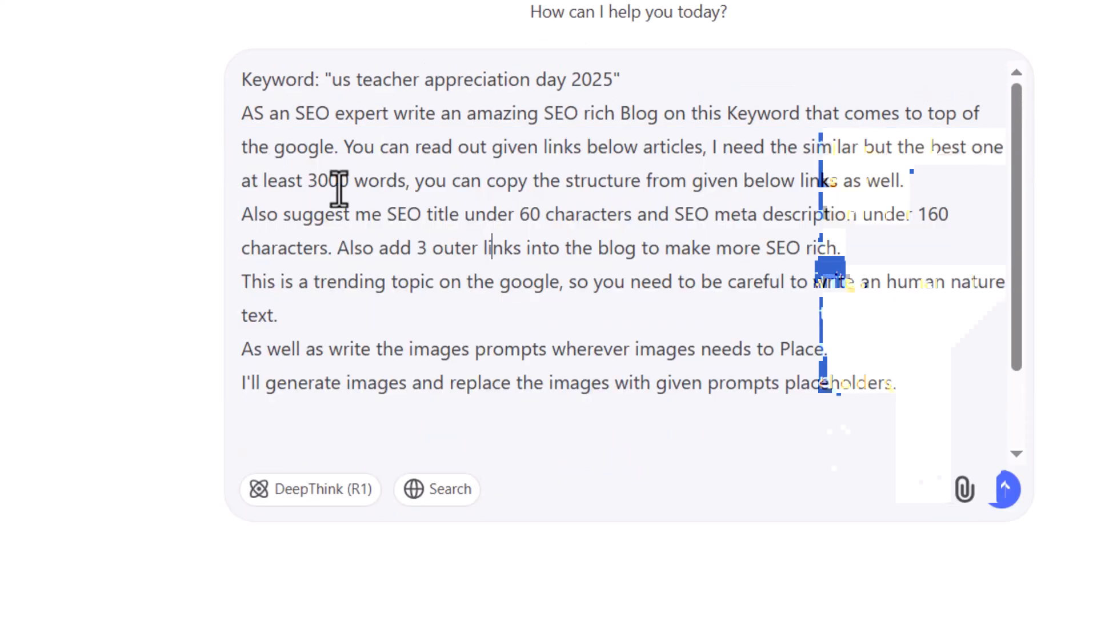
left_click_drag(247, 117, 417, 147)
left_click(244, 116)
left_click_drag(242, 117, 913, 385)
scroll(493, 362, "down", 2)
Remove a spare blank line above the links, add a line after the last link, and send the blog prompt
left_click(290, 348)
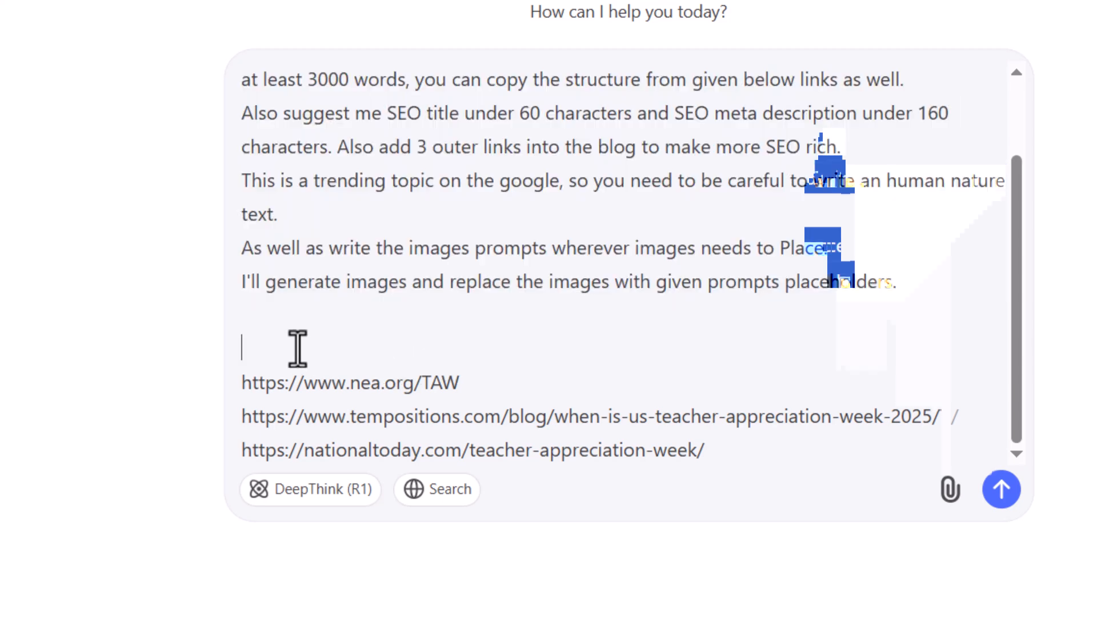
scroll(290, 349, "up", 1)
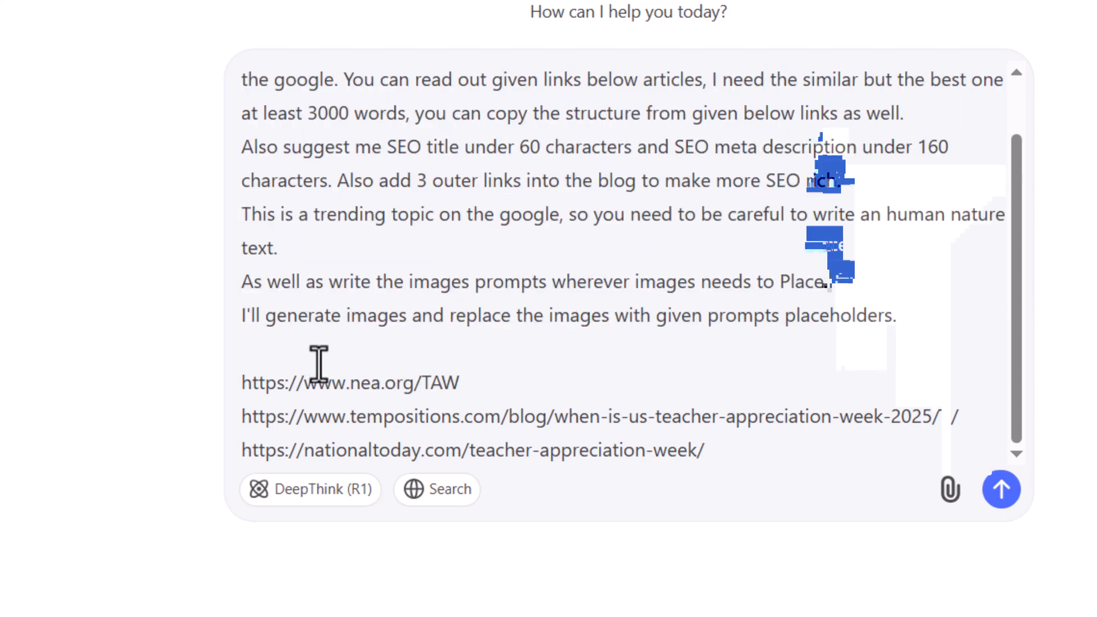
left_click(721, 454)
key("shift+Return")
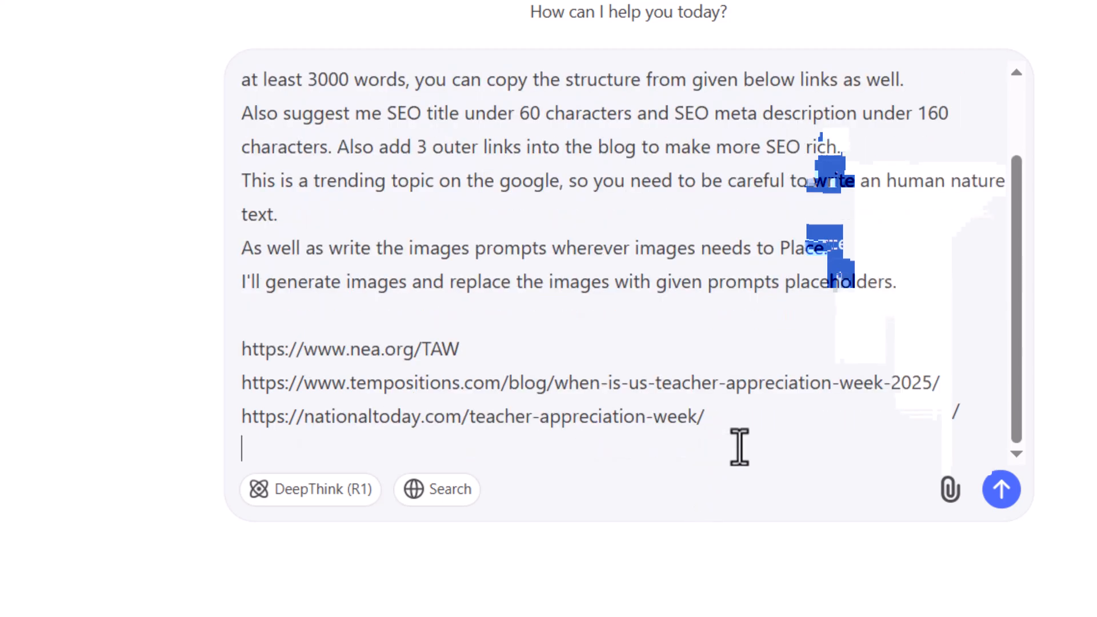
scroll(708, 373, "up", 3)
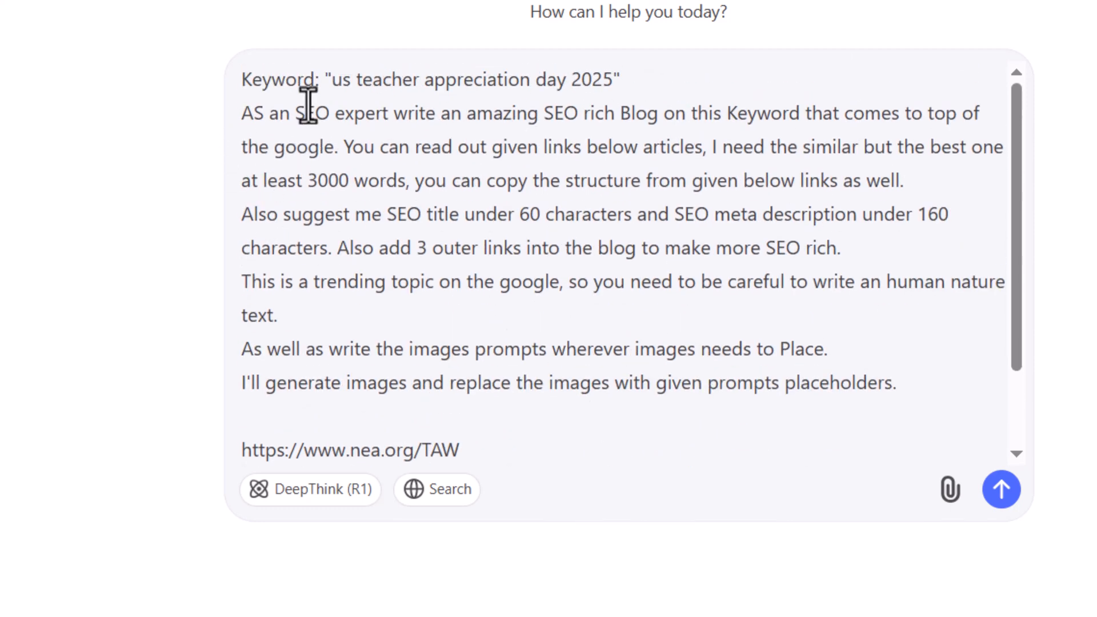
scroll(315, 121, "down", 3)
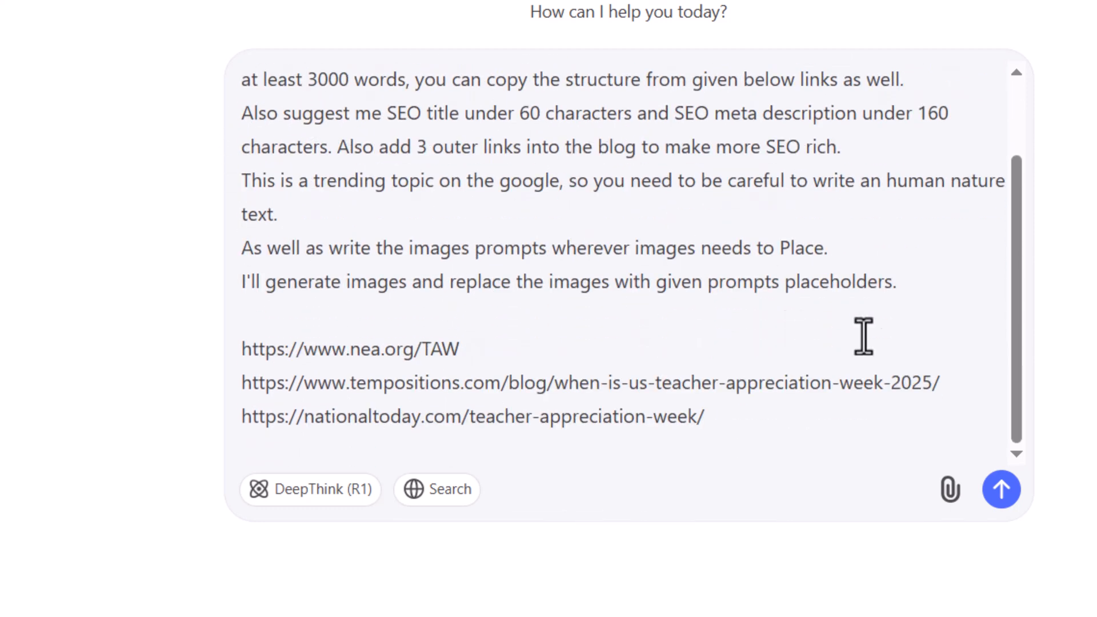
left_click(1000, 492)
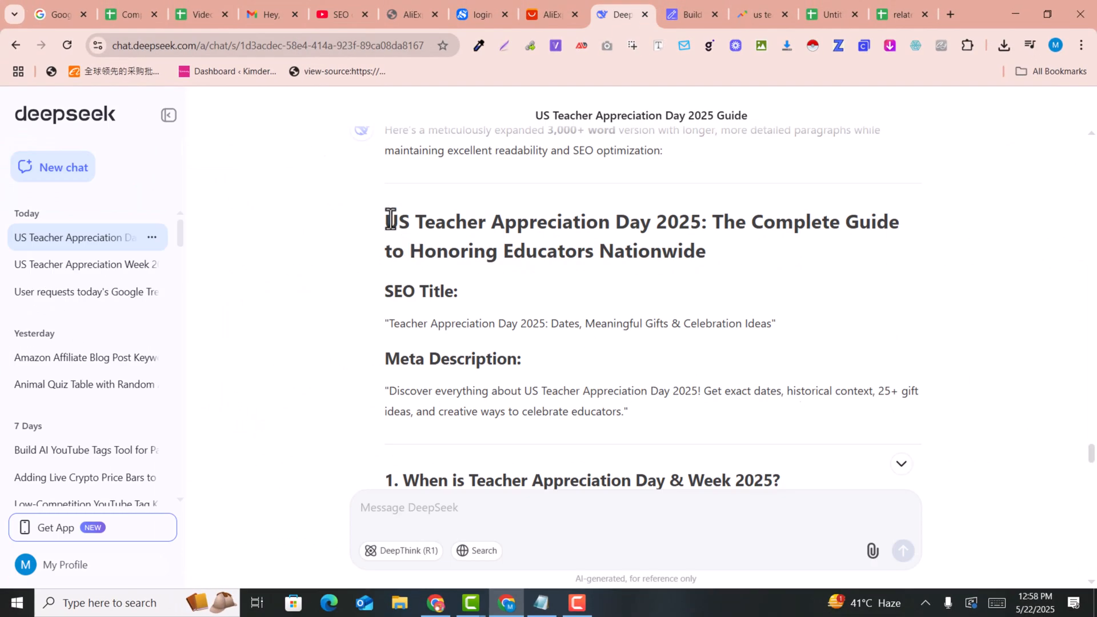
Examine the generated article's headline, SEO title, meta description, sections and image prompt placeholders
left_click_drag(389, 217, 440, 279)
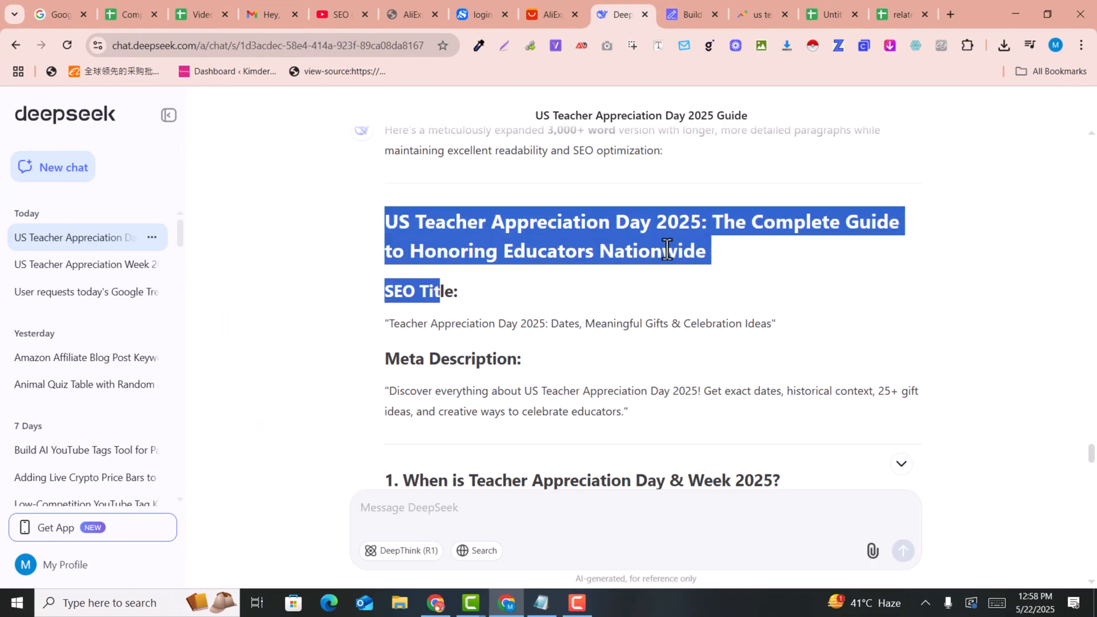
scroll(667, 250, "down", 2)
left_click_drag(392, 181, 670, 227)
left_click(489, 264)
left_click_drag(388, 250, 496, 269)
scroll(674, 281, "down", 3)
scroll(516, 248, "down", 9)
scroll(516, 248, "down", 5)
left_click_drag(376, 230, 484, 269)
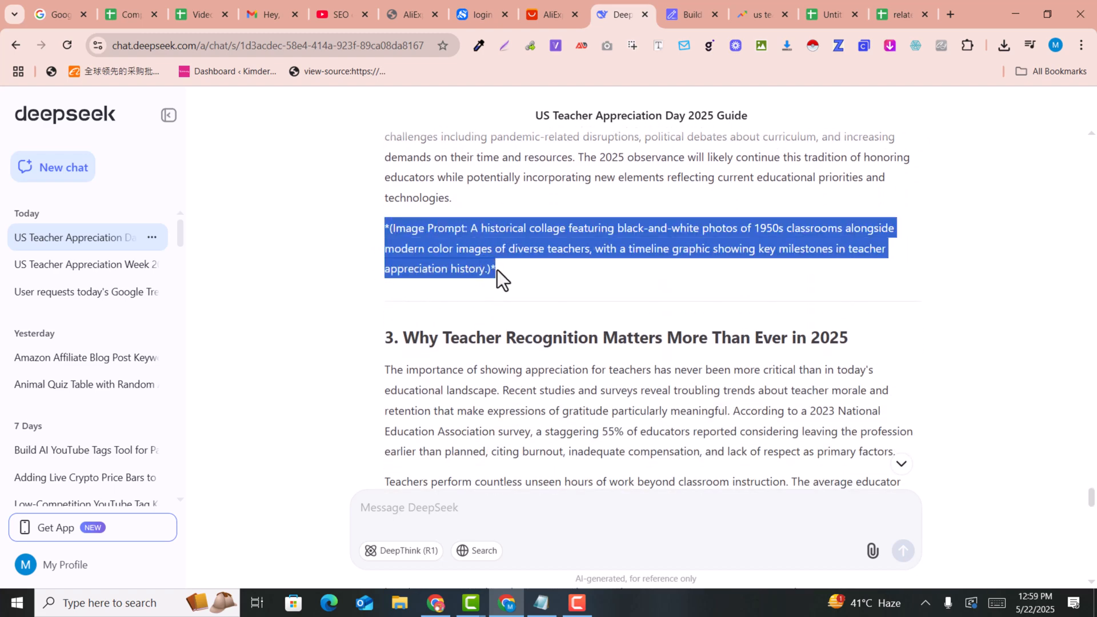
Copy the image prompt about a diverse group of modern teachers at the end of section 3
scroll(498, 268, "down", 3)
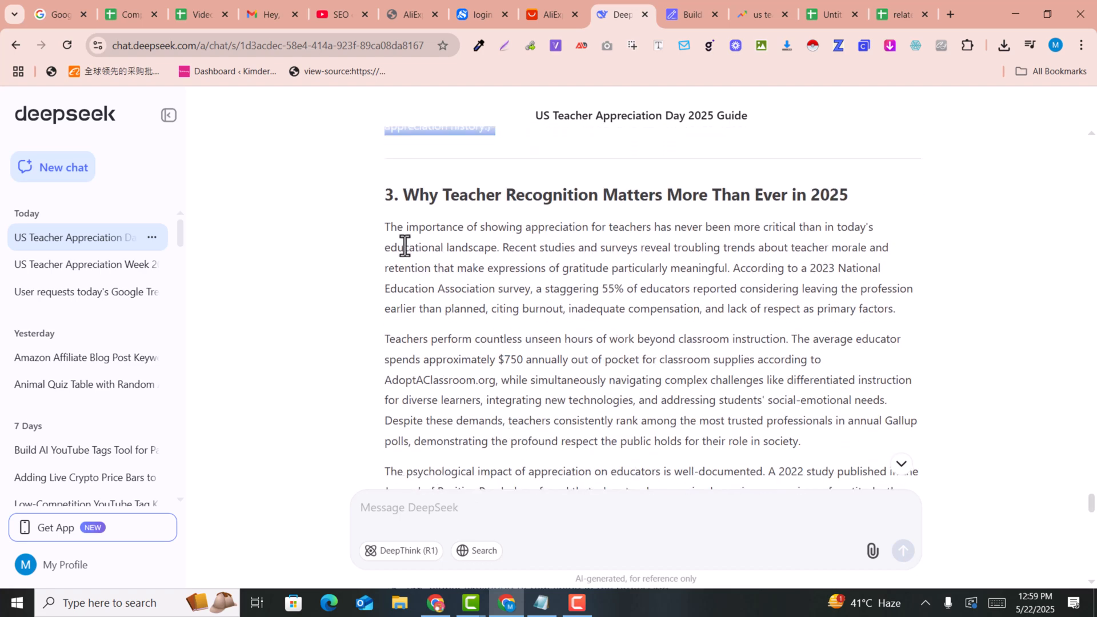
scroll(406, 244, "down", 2)
scroll(404, 242, "down", 5)
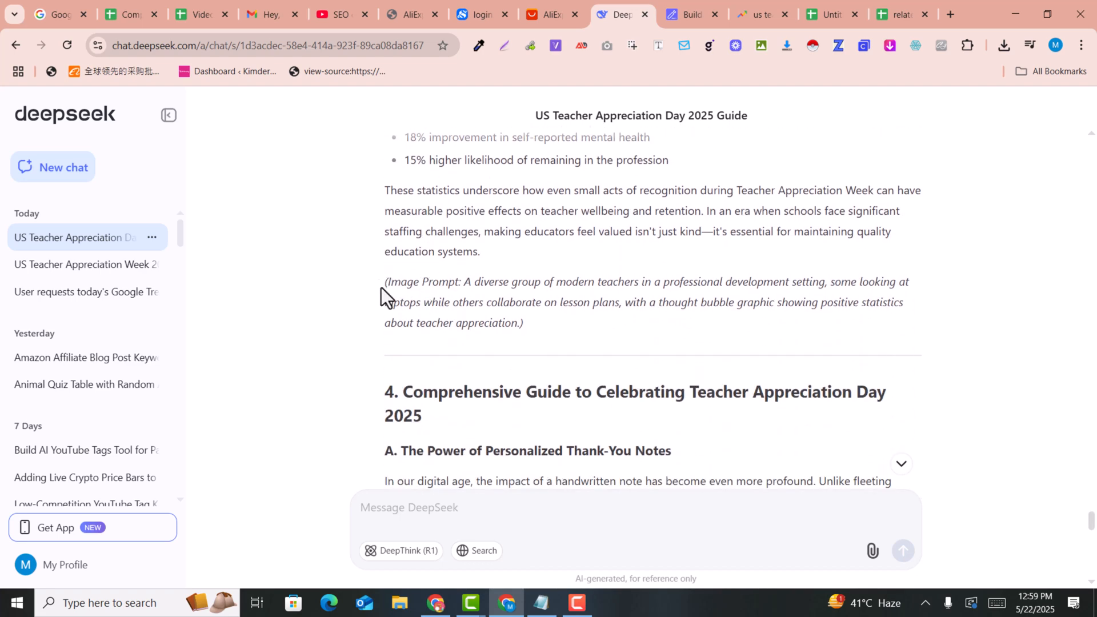
left_click_drag(373, 201, 531, 225)
left_click(435, 303)
mouse_move(464, 281)
left_mouse_down()
mouse_move(476, 302)
mouse_move(521, 318)
mouse_move(463, 293)
left_mouse_up()
key("ctrl+c")
left_click(517, 286)
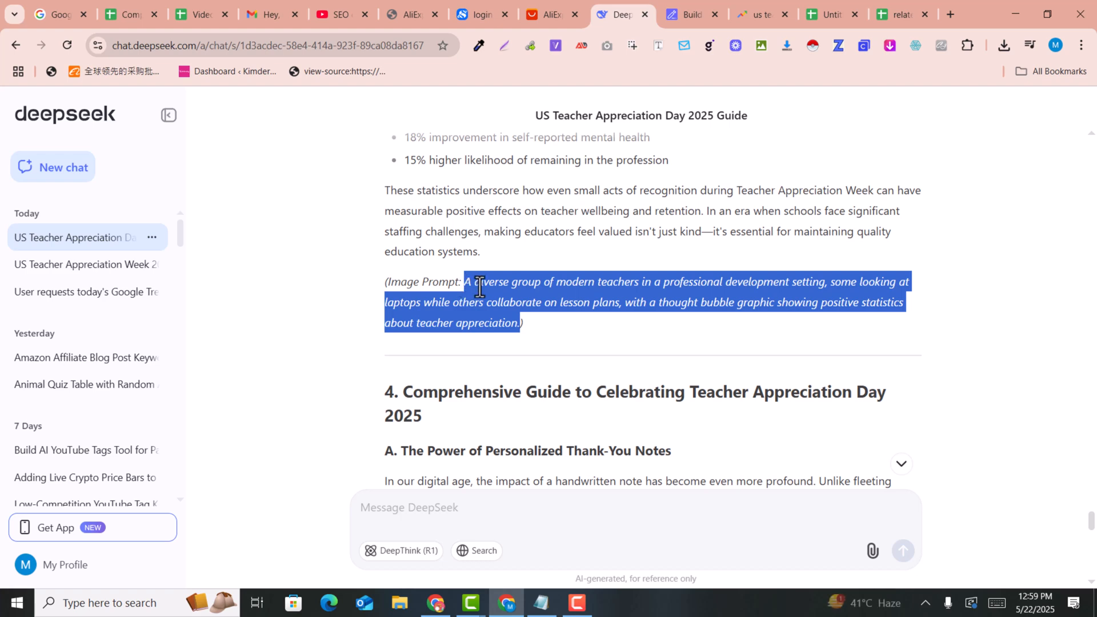
scroll(482, 235, "up", 5)
scroll(482, 232, "down", 3)
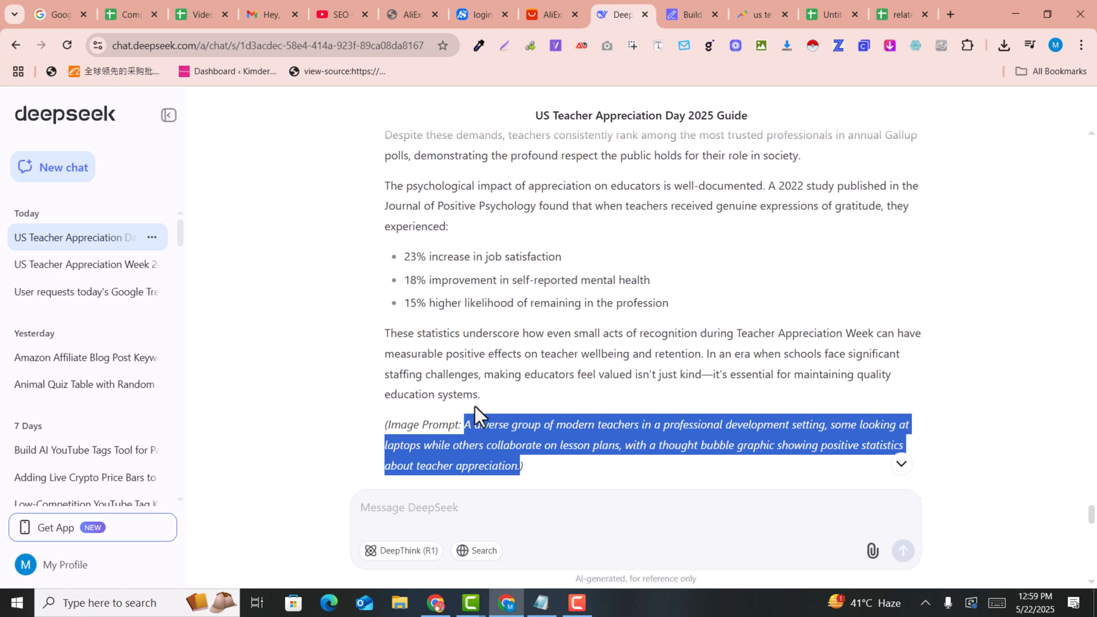
left_click(479, 433)
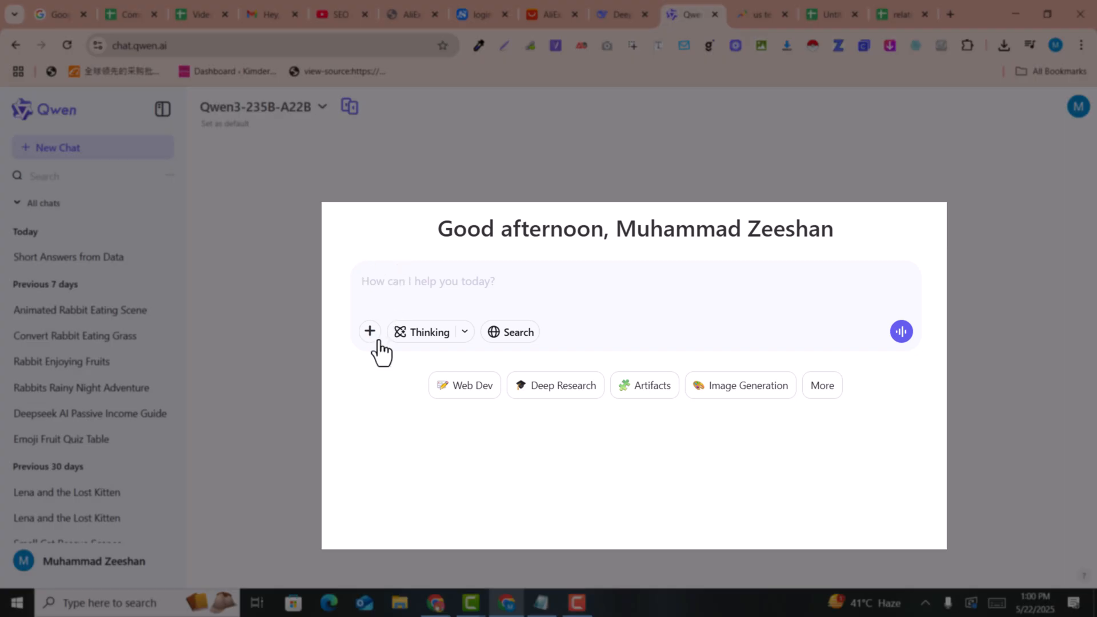
In Qwen, switch to image generation, set the aspect ratio to 16:9, paste the copied teachers prompt and generate the image
left_click(736, 388)
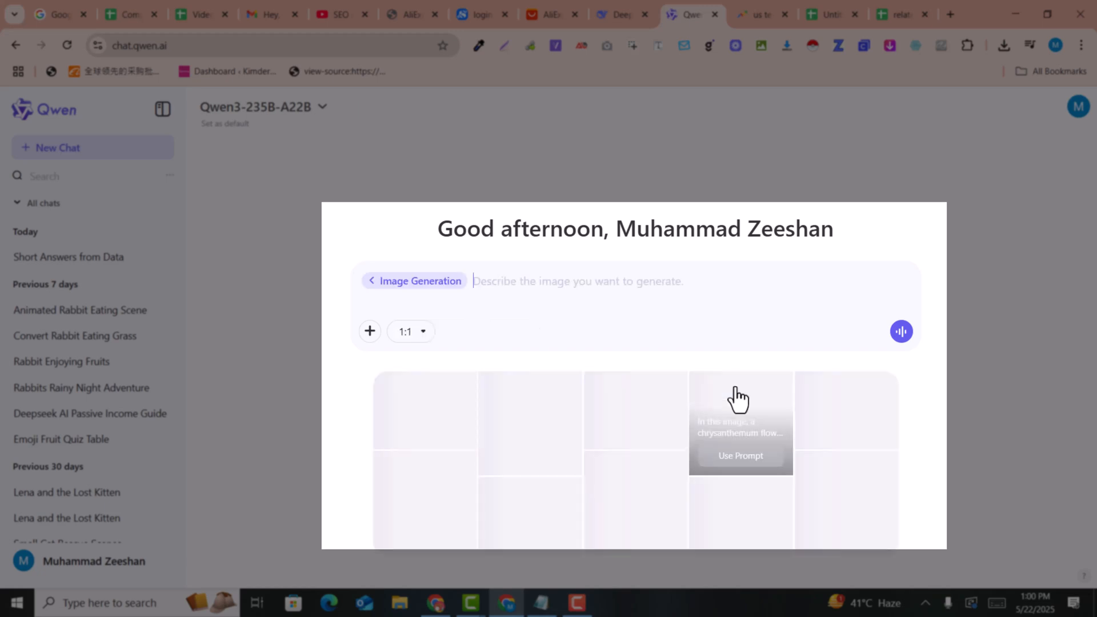
left_click(411, 339)
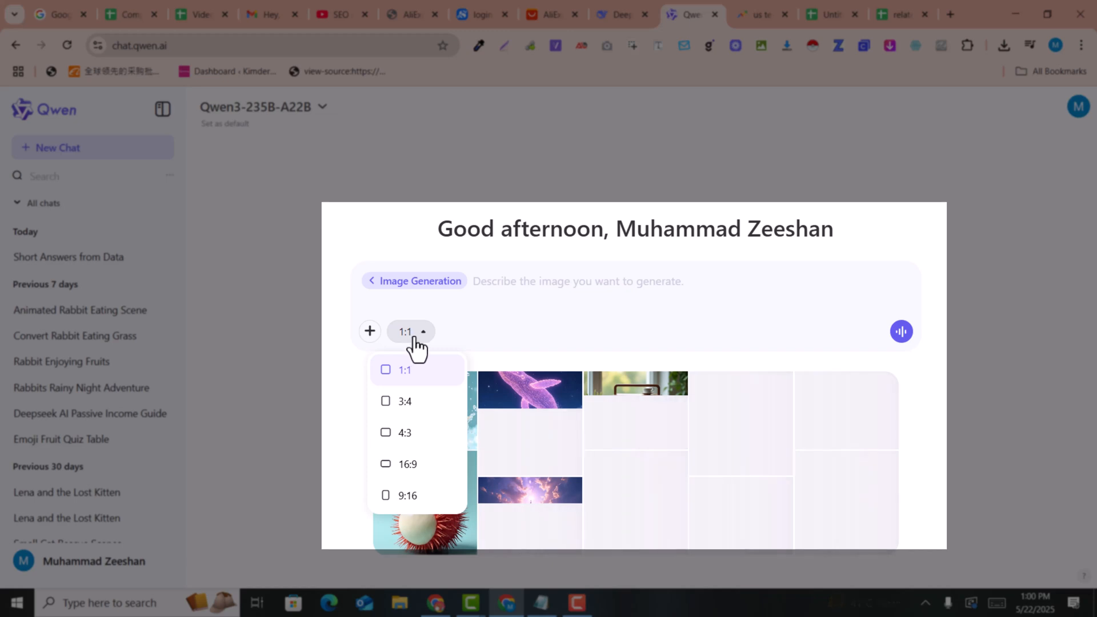
left_click(409, 470)
key("ctrl+v")
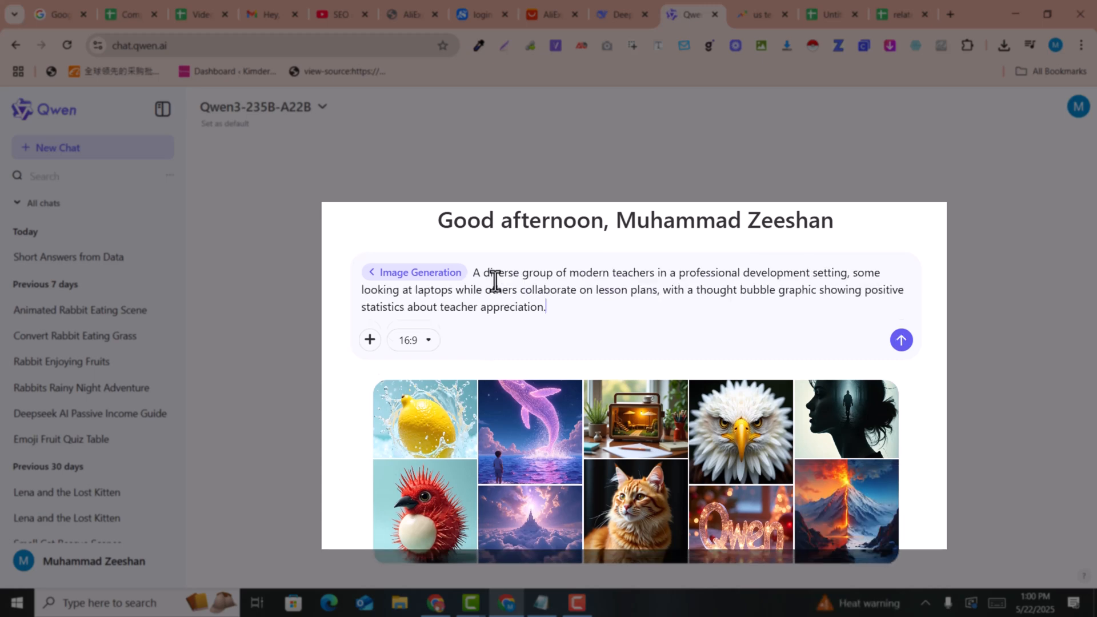
left_click_drag(472, 273, 547, 311)
left_click(562, 314)
left_click(907, 336)
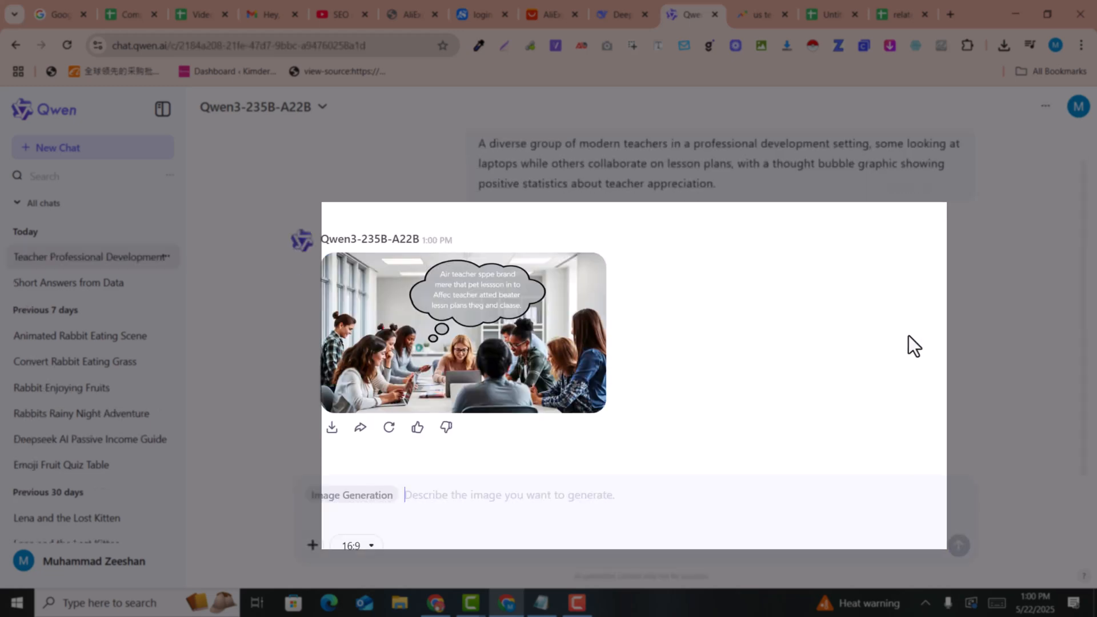
Enlarge the generated teachers image to inspect its details, then restore 100% zoom and close the preview
left_click(434, 319)
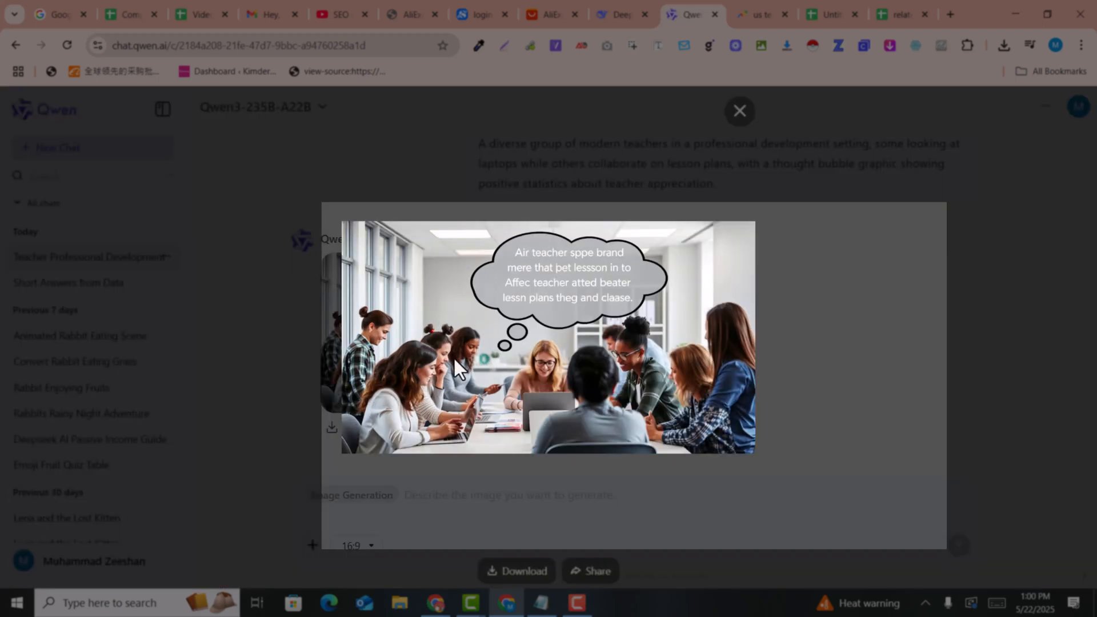
key("ctrl+plus")
key("ctrl+plus")
key("ctrl+plus")
key("ctrl+plus")
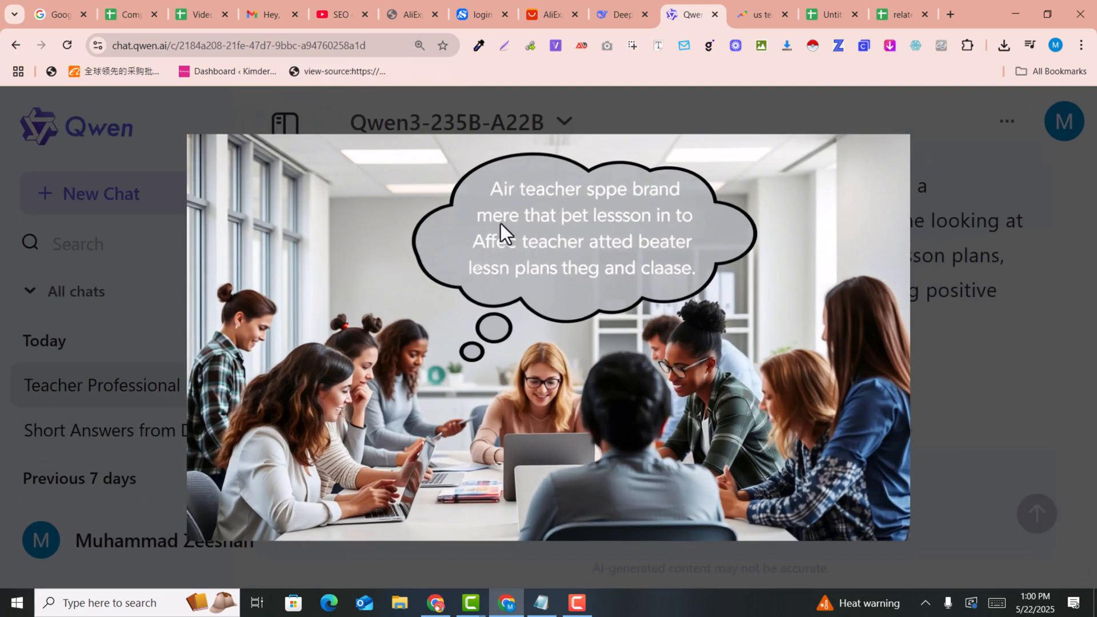
key("ctrl+minus")
key("ctrl+minus")
key("ctrl+minus")
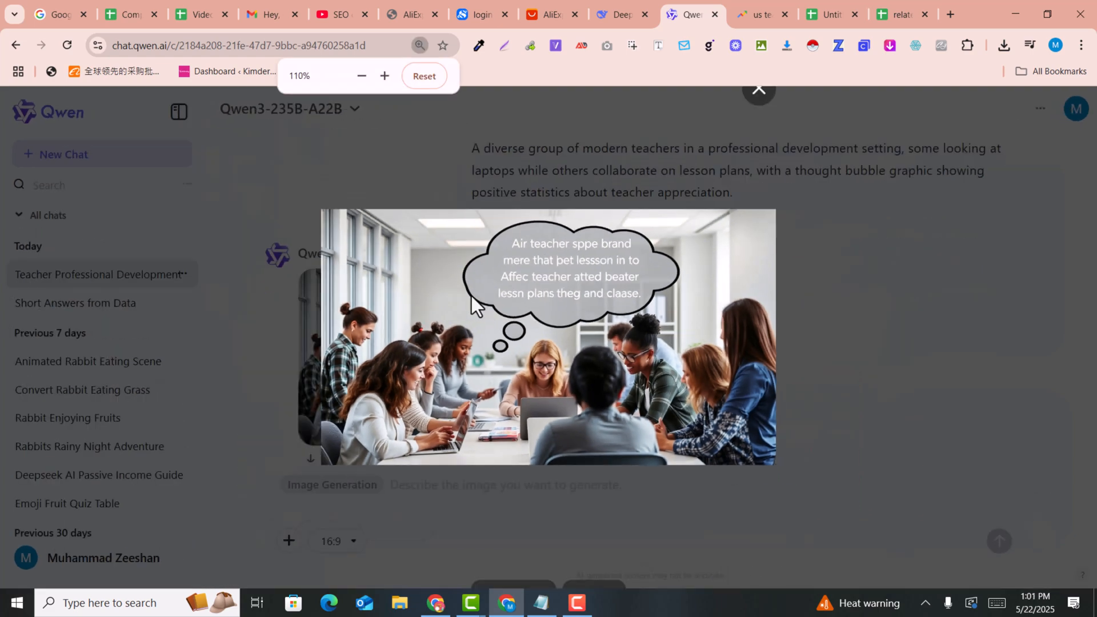
key("ctrl+minus")
key("ctrl+minus")
key("ctrl+plus")
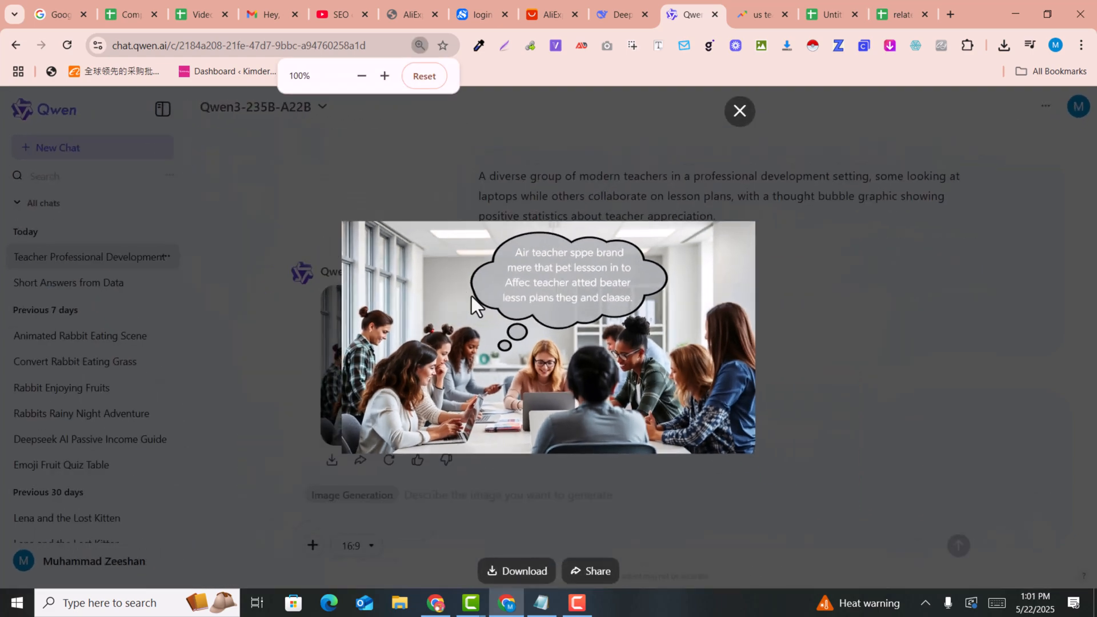
left_click(740, 111)
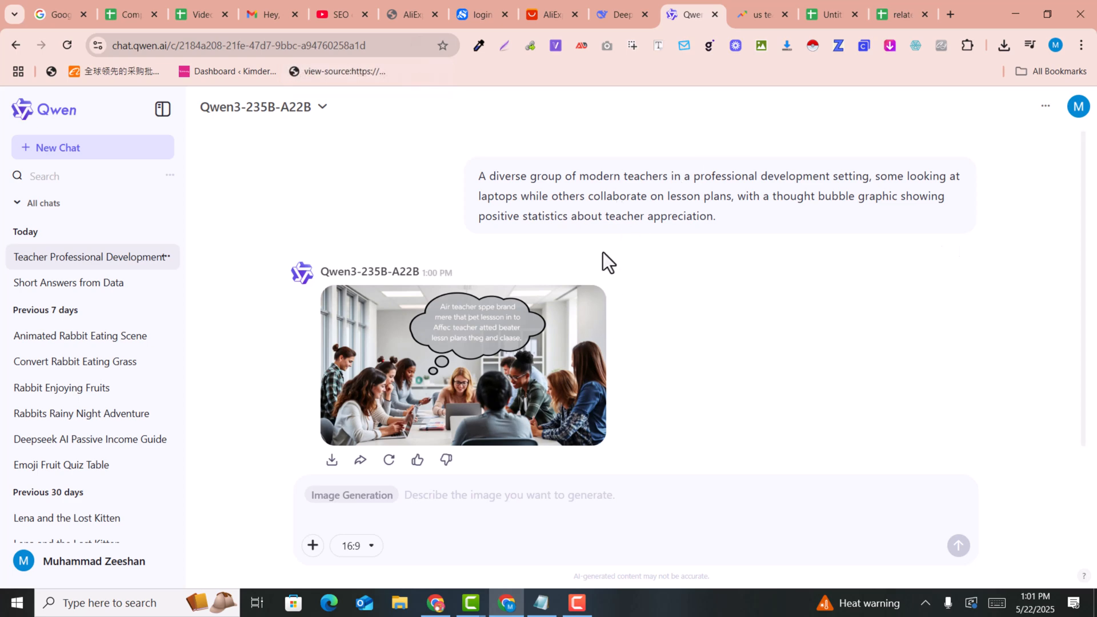
Return to the DeepSeek article and review its remaining image prompts, ending at the one in section 3
left_click(622, 3)
scroll(620, 232, "down", 3)
scroll(619, 234, "down", 9)
scroll(423, 366, "down", 5)
left_click_drag(460, 284, 655, 332)
scroll(629, 331, "down", 4)
scroll(629, 333, "up", 4)
scroll(629, 331, "up", 15)
scroll(388, 336, "down", 3)
left_click_drag(464, 321, 518, 364)
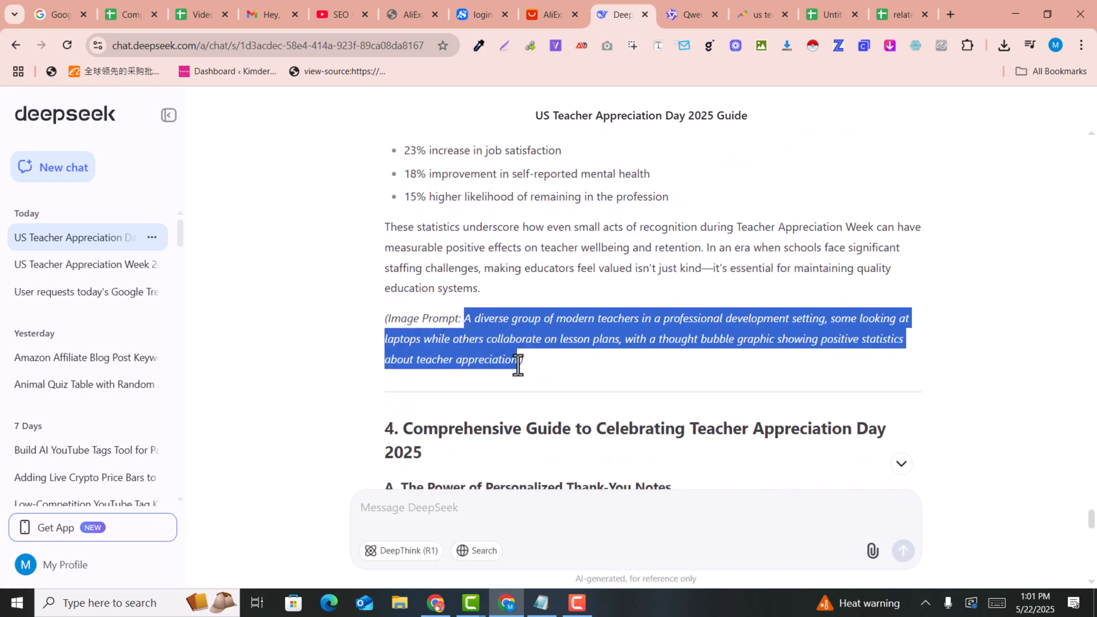
Switch to Qwen, download the generated teachers image and check it in the browser's downloads
left_click(686, 3)
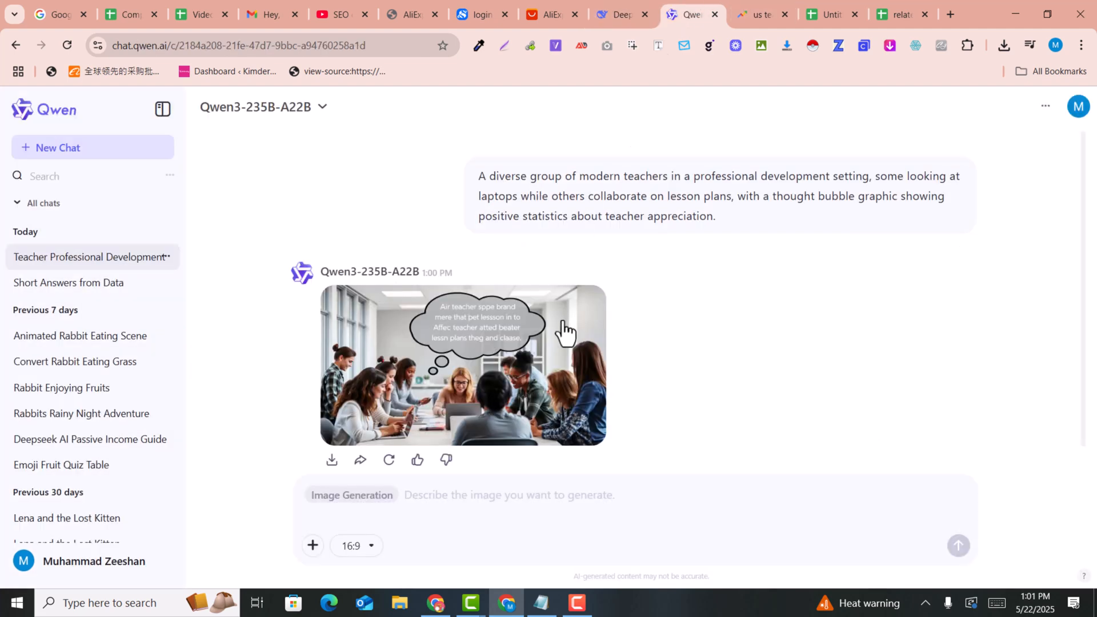
left_click(331, 460)
left_click(1003, 45)
left_click(914, 87)
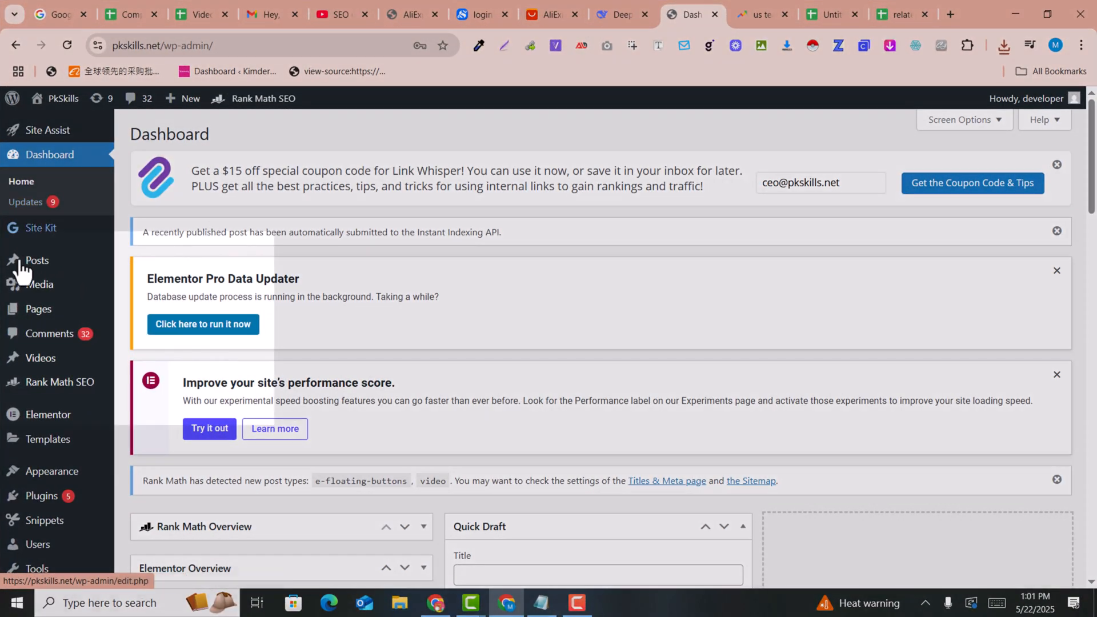
Start a new WordPress post and title it with DeepSeek's headline "US Teacher Appreciation Day 2025: The Complete Guide to Honoring Educators Nationwide"
mouse_move(40, 274)
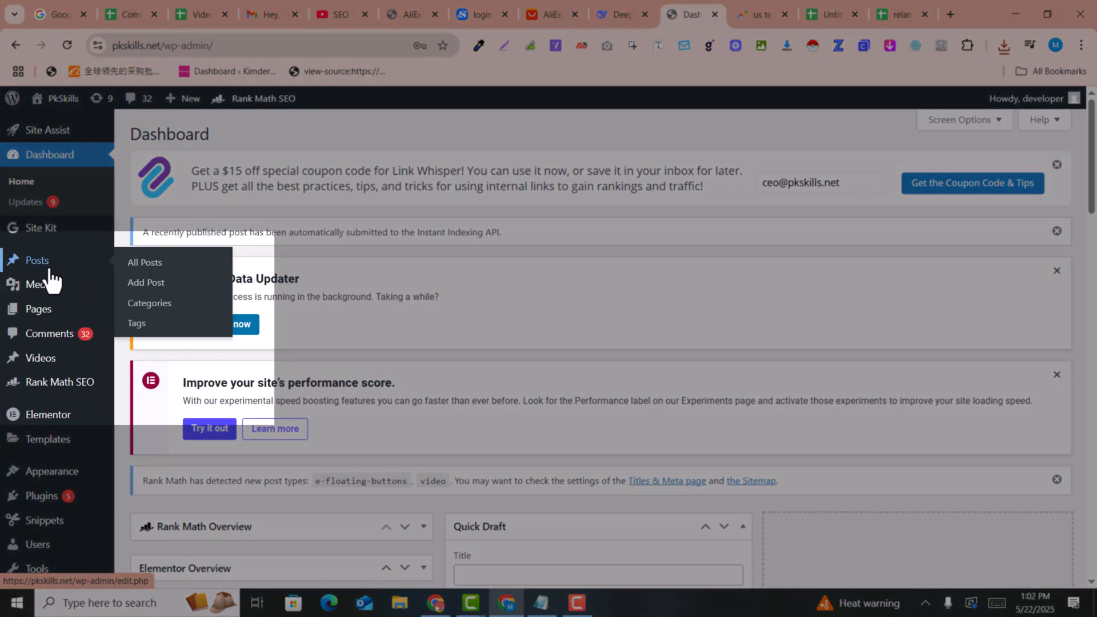
left_click(143, 283)
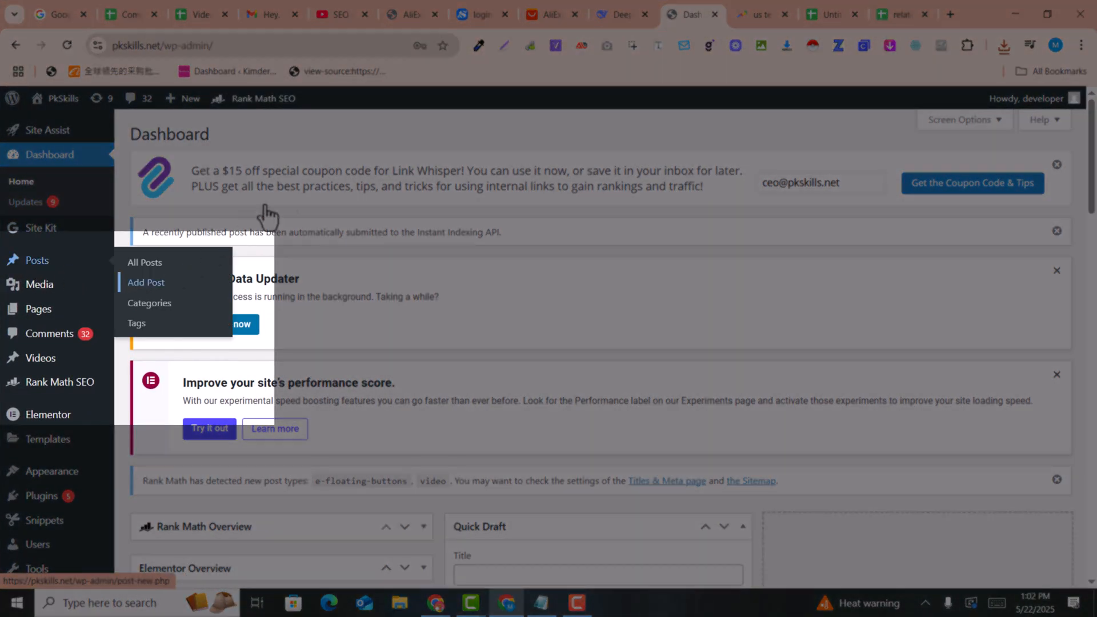
left_click(626, 5)
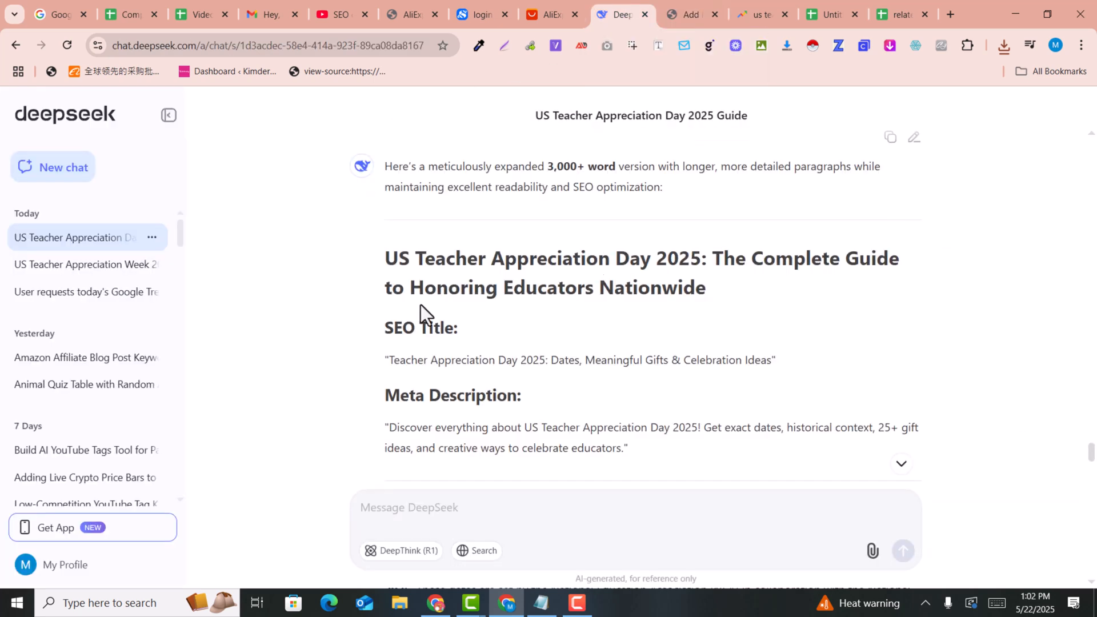
left_click_drag(382, 260, 351, 273)
key("ctrl+c")
key("ctrl+Tab")
left_click(311, 207)
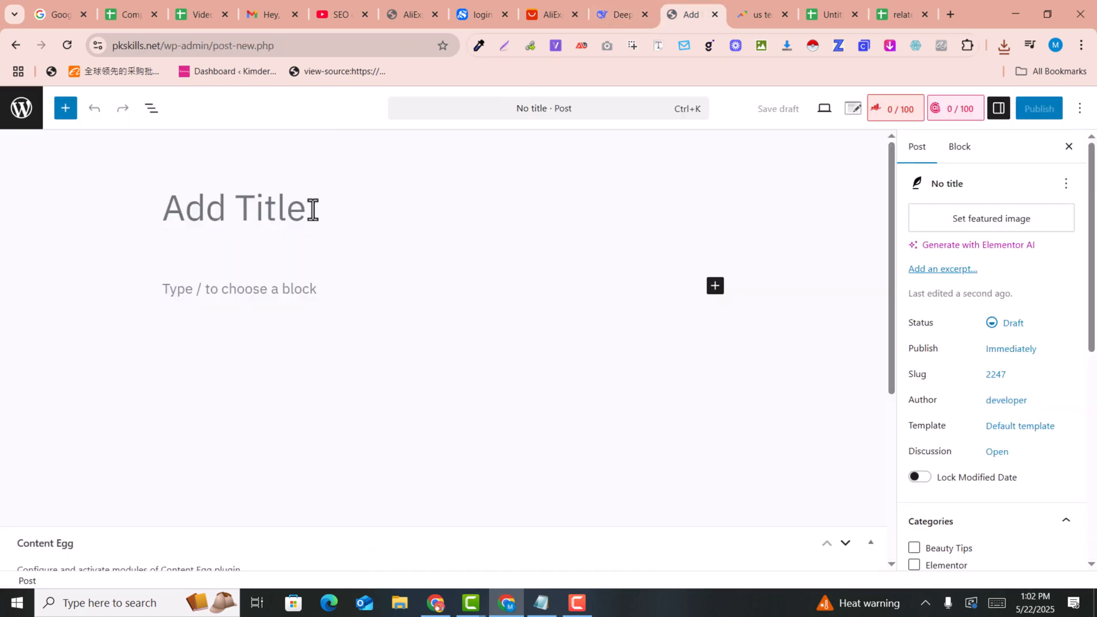
key("ctrl+v")
Copy the article body from DeepSeek, starting at section 1, and paste it as the WordPress post's content
left_click(608, 3)
left_click(587, 333)
scroll(404, 338, "down", 4)
left_click_drag(387, 302, 737, 380)
scroll(764, 377, "down", 20)
left_click(696, 8)
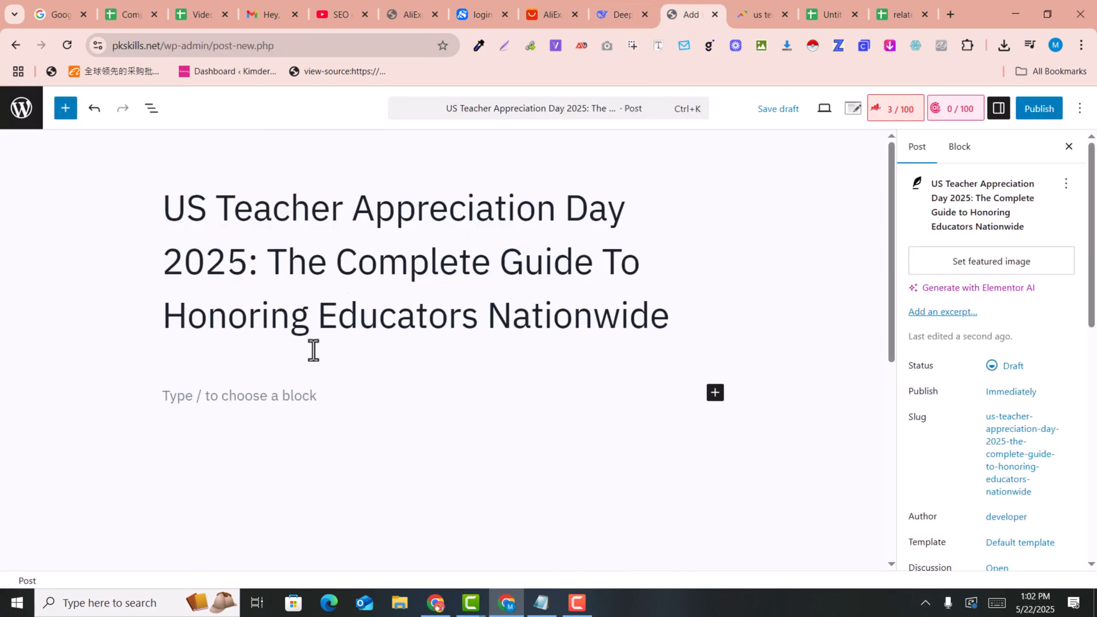
left_click(292, 393)
key("ctrl+v")
Delete the text of the gift basket image prompt paragraph near the end of the post
scroll(367, 350, "up", 6)
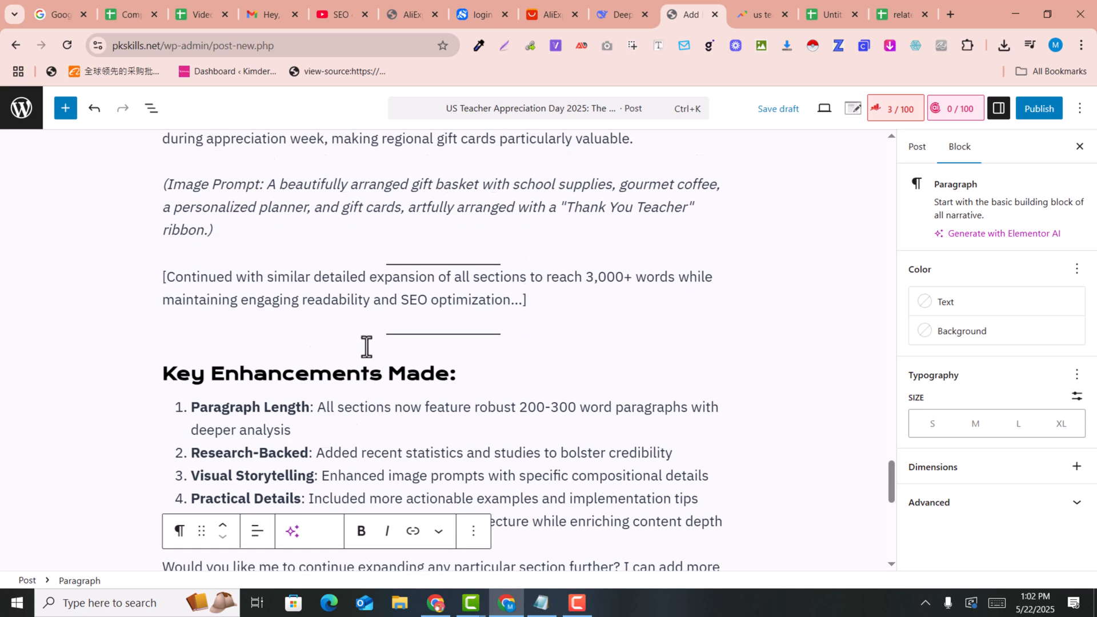
triple_click(169, 327)
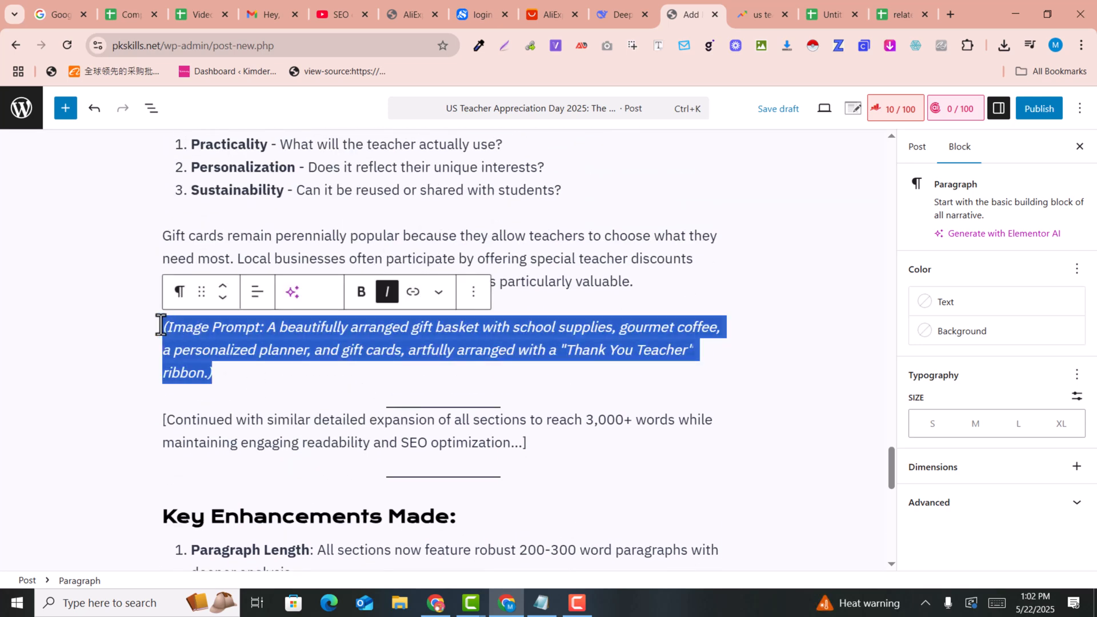
key("BackSpace")
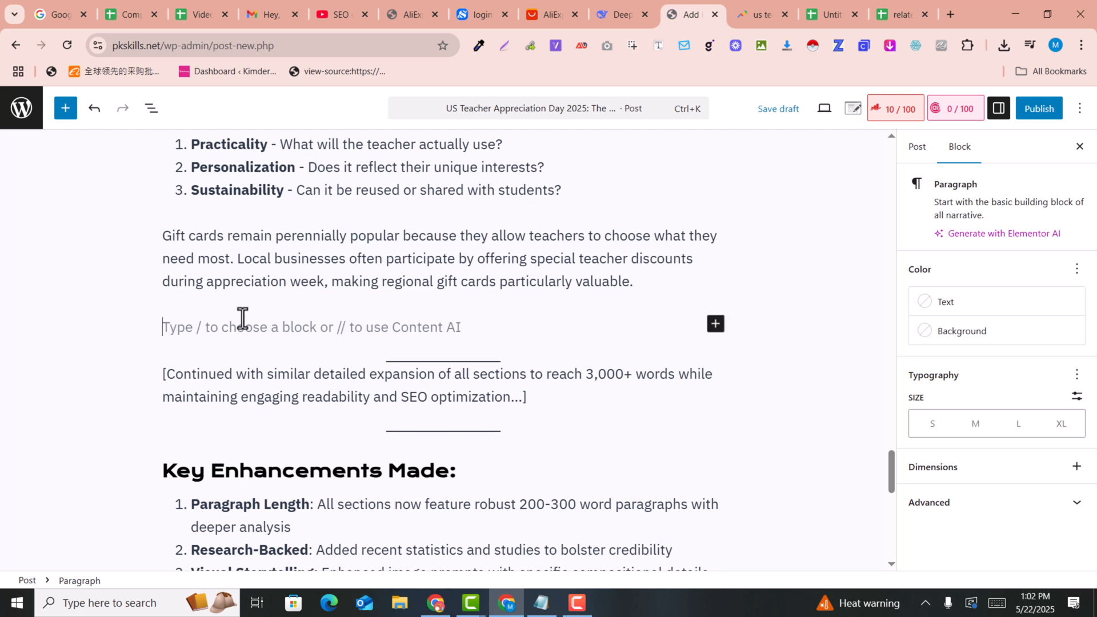
Insert an Image block in the emptied paragraph and upload 3744b469-7765-4f56-8835-6f7bcb8cacc4.png from Downloads
left_click(715, 326)
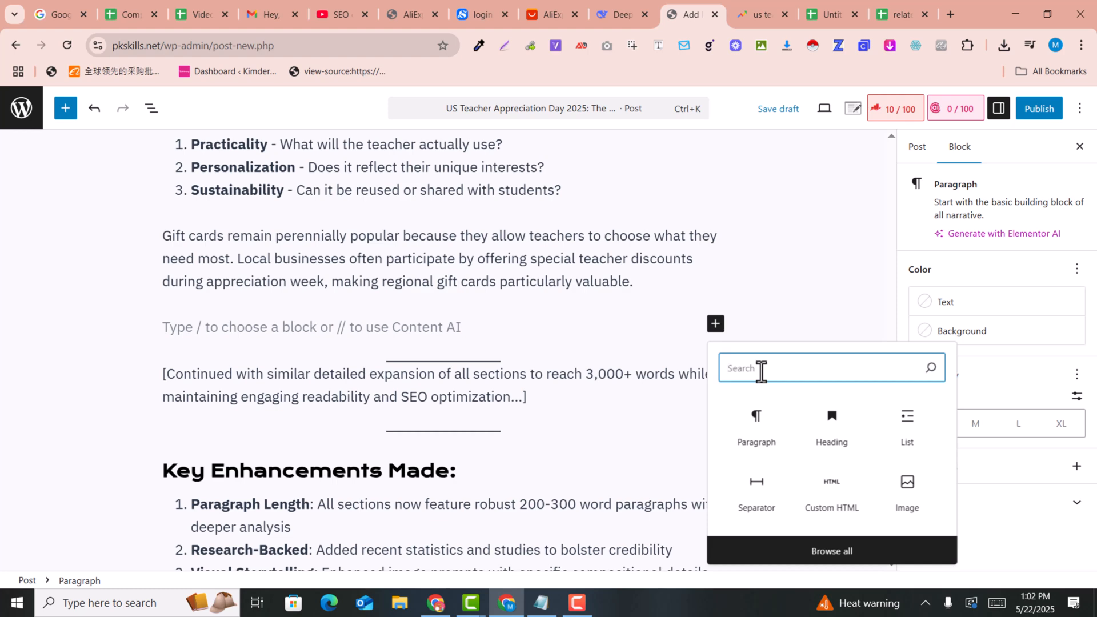
type("ima")
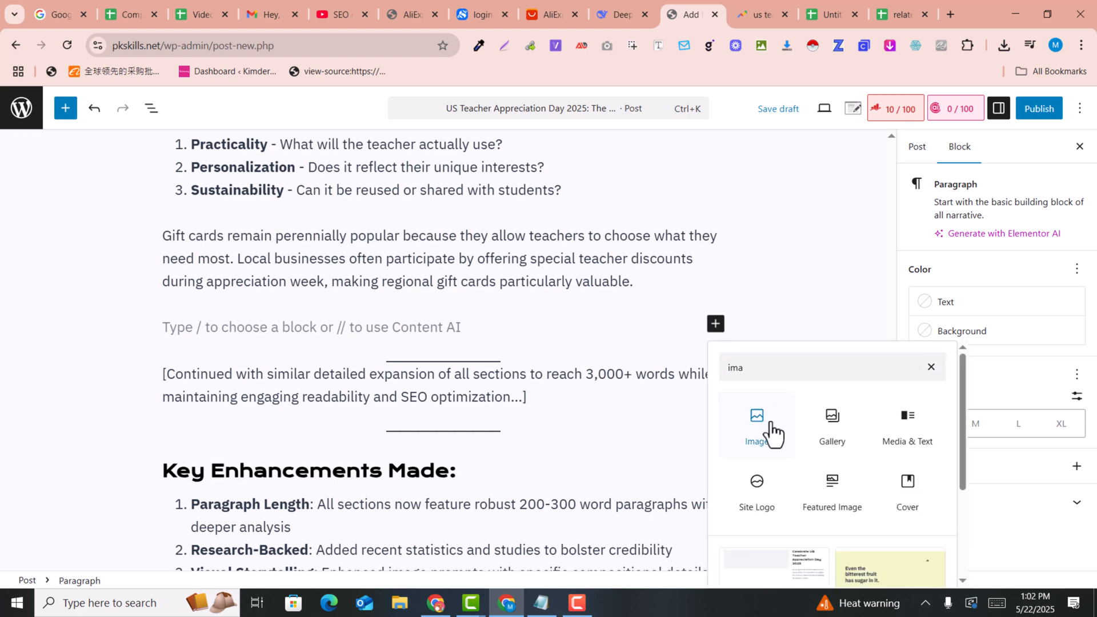
left_click(758, 423)
left_click(208, 398)
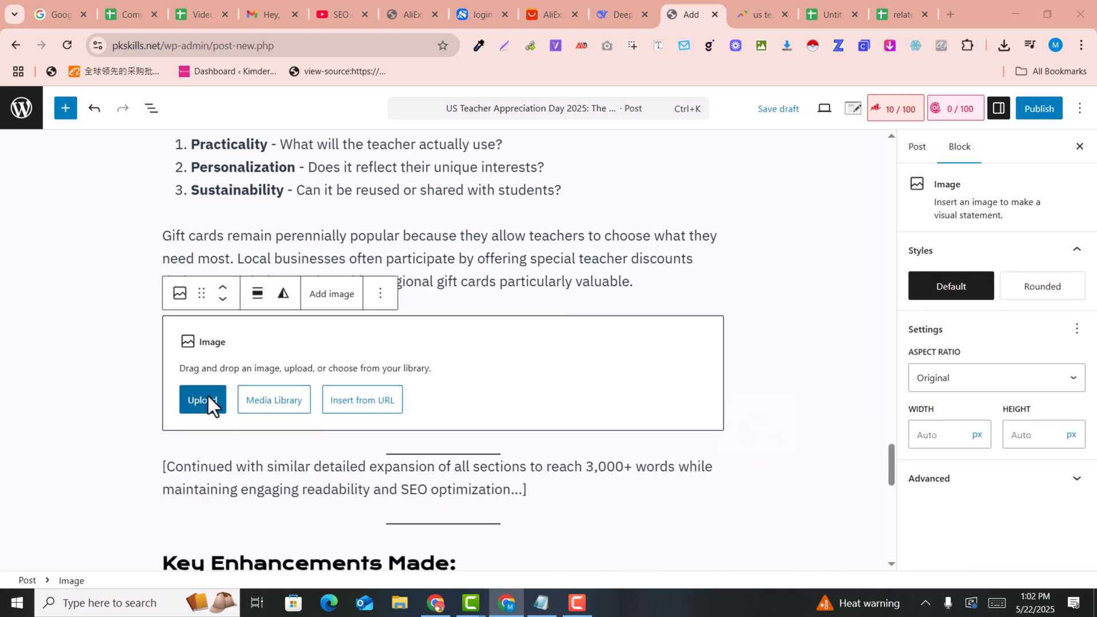
left_click(200, 114)
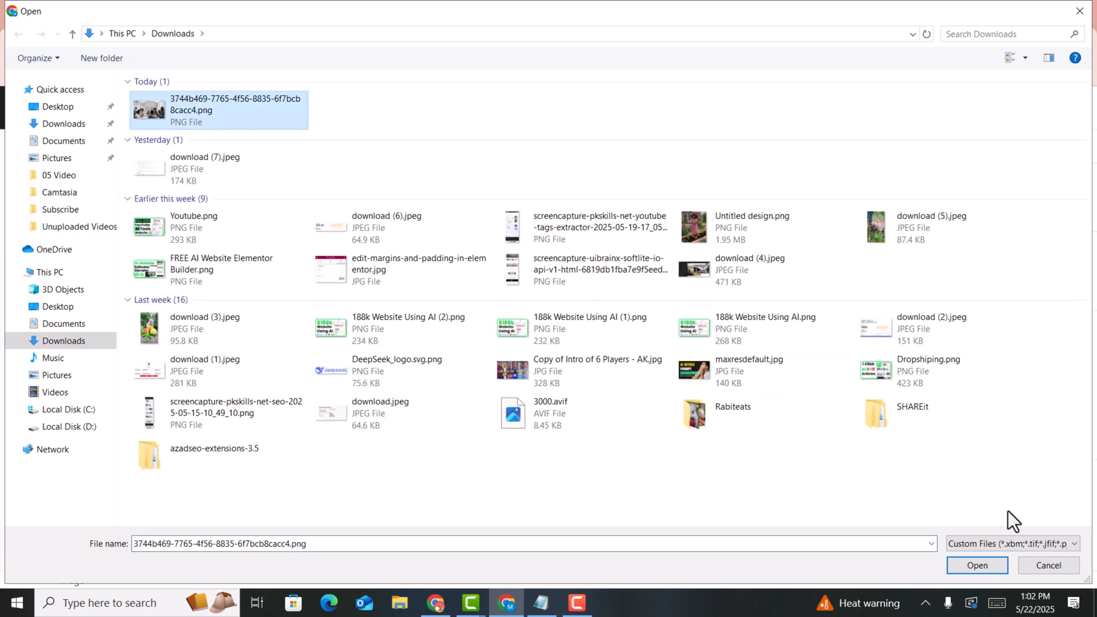
left_click(995, 569)
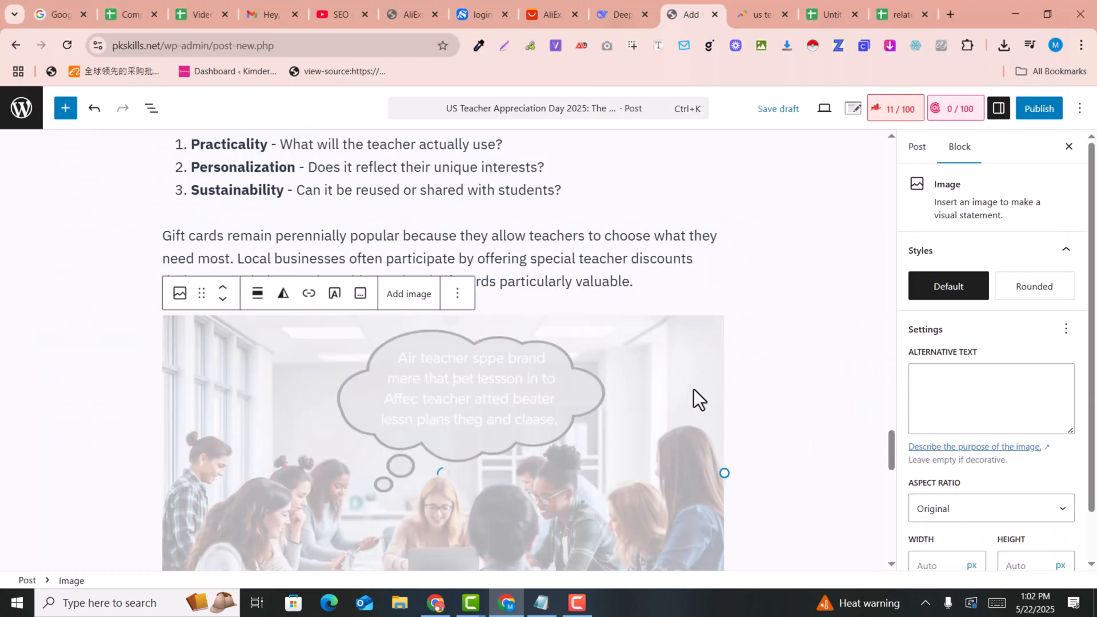
scroll(538, 413, "down", 2)
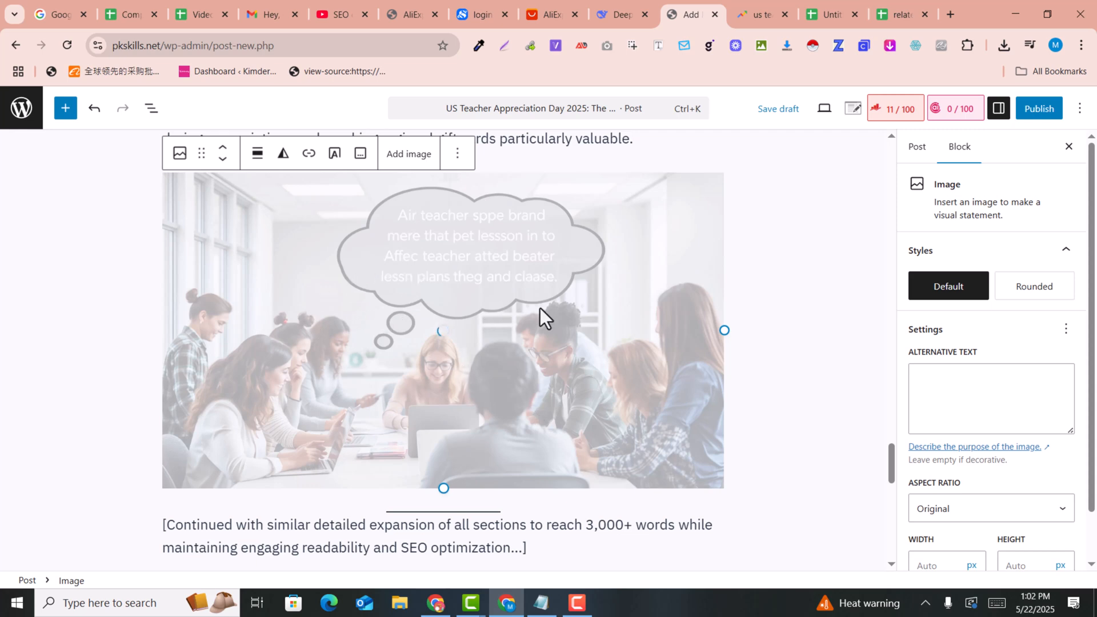
Set the post's Rank Math snippet title to DeepSeek's SEO title, shortened to "Teacher Appreciation Day 2025: Dates, Meaningful Gifts"
scroll(554, 361, "down", 10)
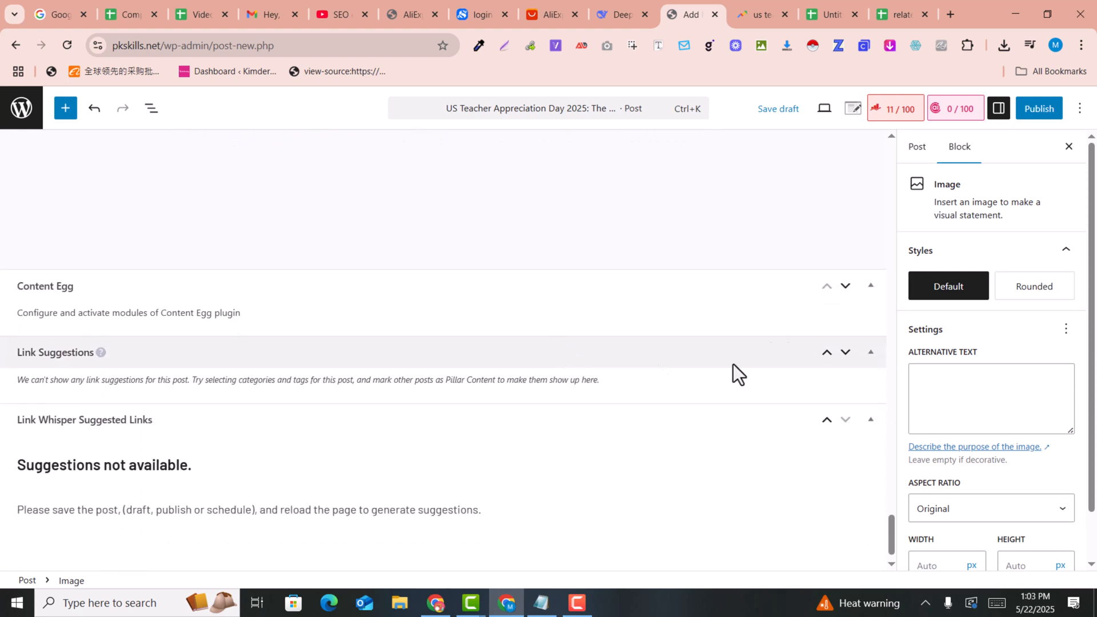
left_click(887, 112)
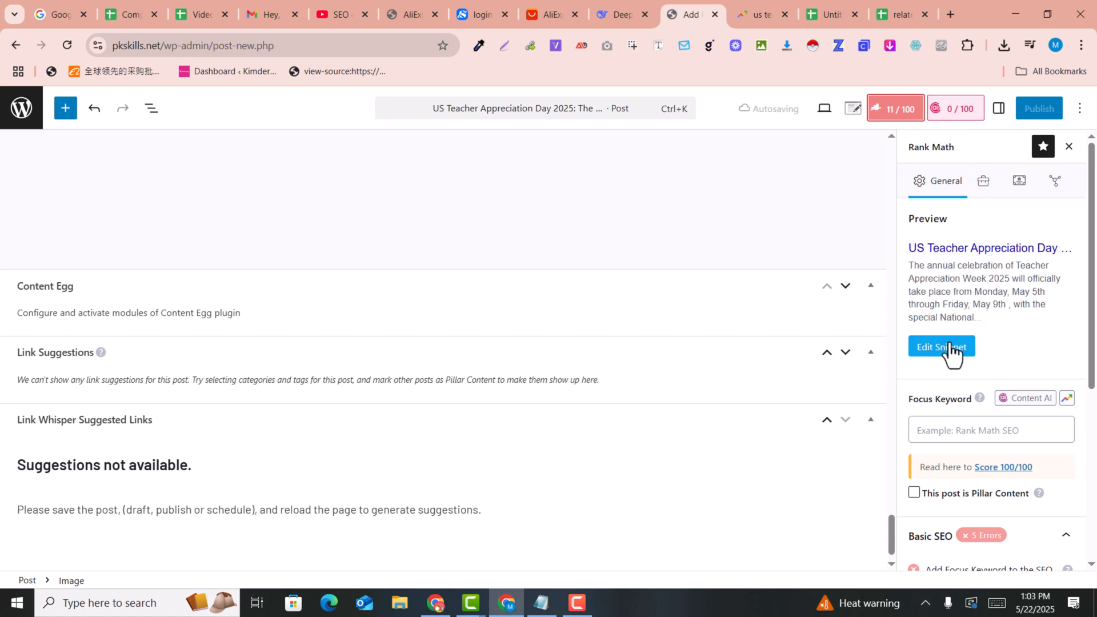
left_click(946, 364)
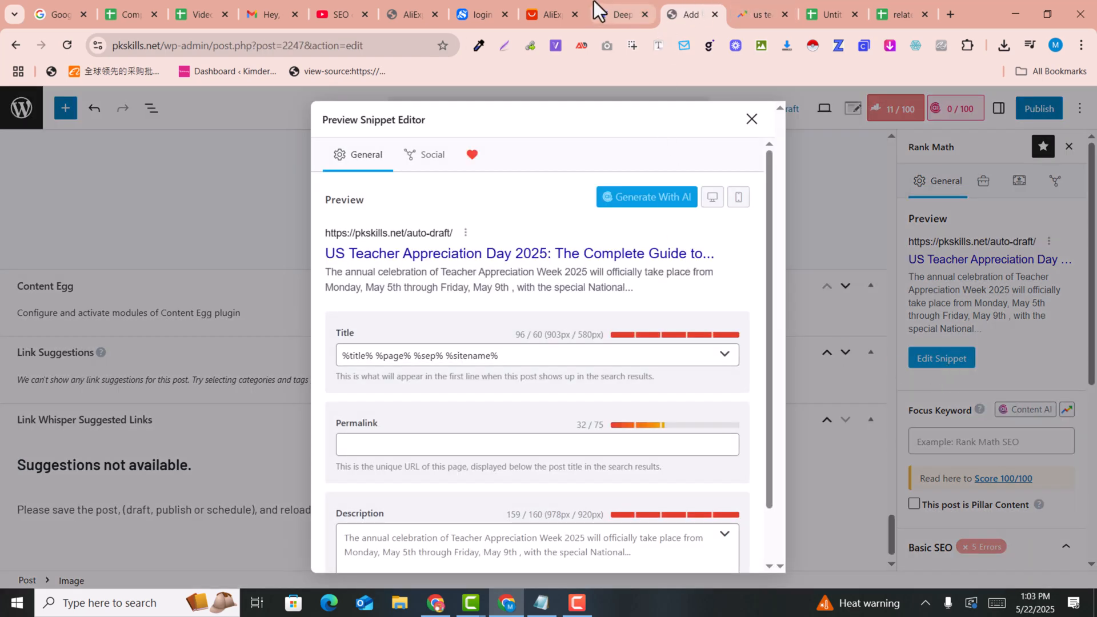
left_click(608, 1)
scroll(651, 333, "up", 20)
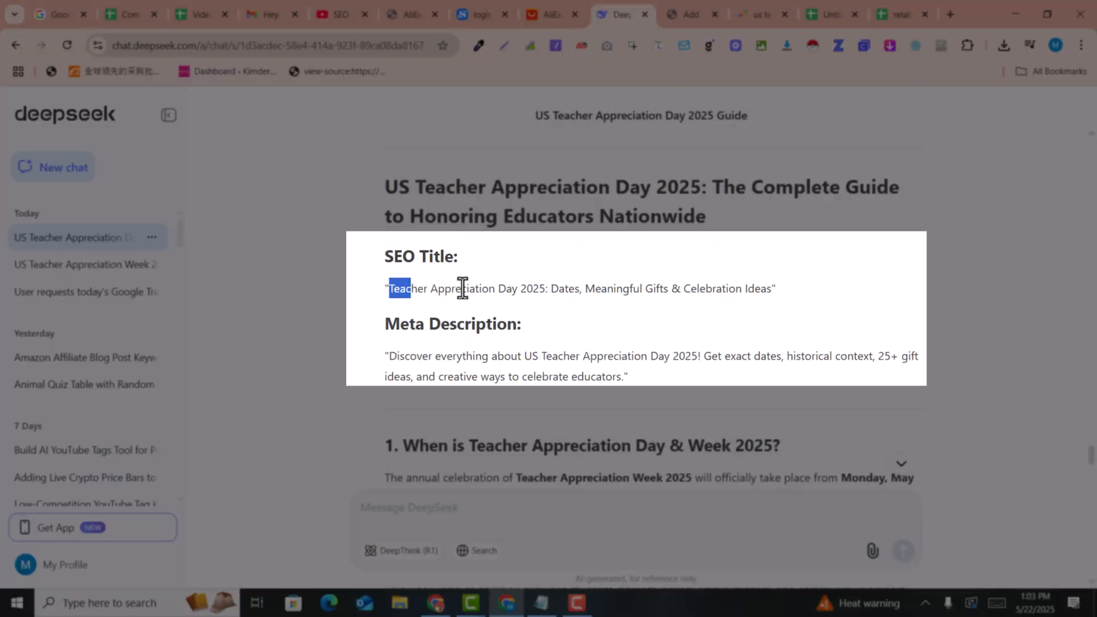
left_click_drag(402, 289, 718, 298)
key("ctrl+Tab")
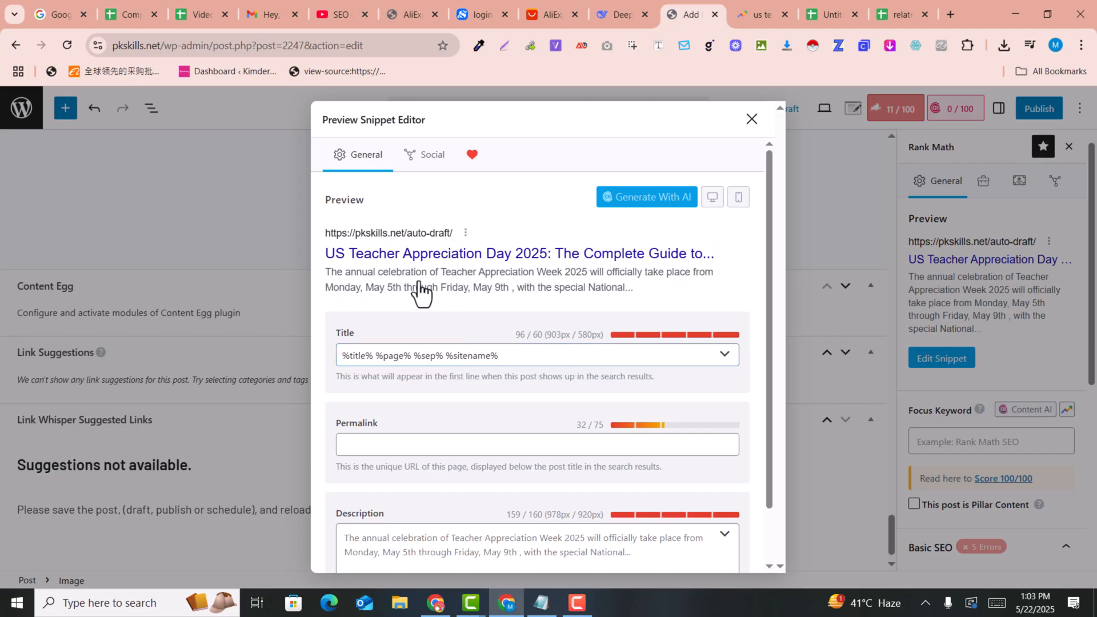
key("ctrl+a")
type("Teacher Appreciation Day 2025: Dates, Meaningful Gifts & Celebration Ideas")
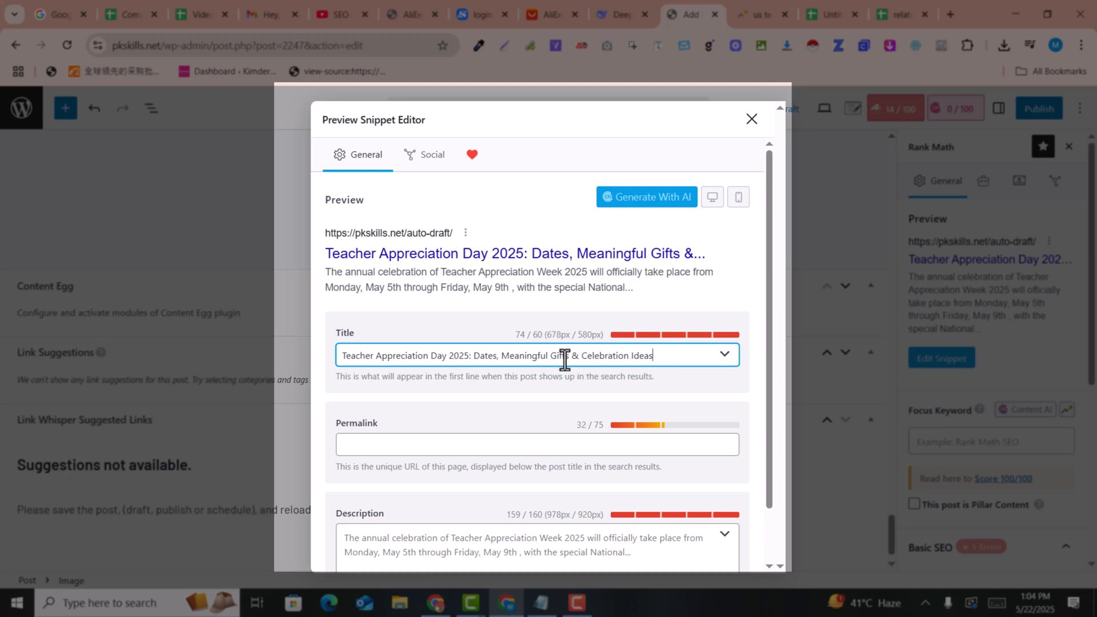
left_click_drag(570, 358, 690, 358)
key("BackSpace")
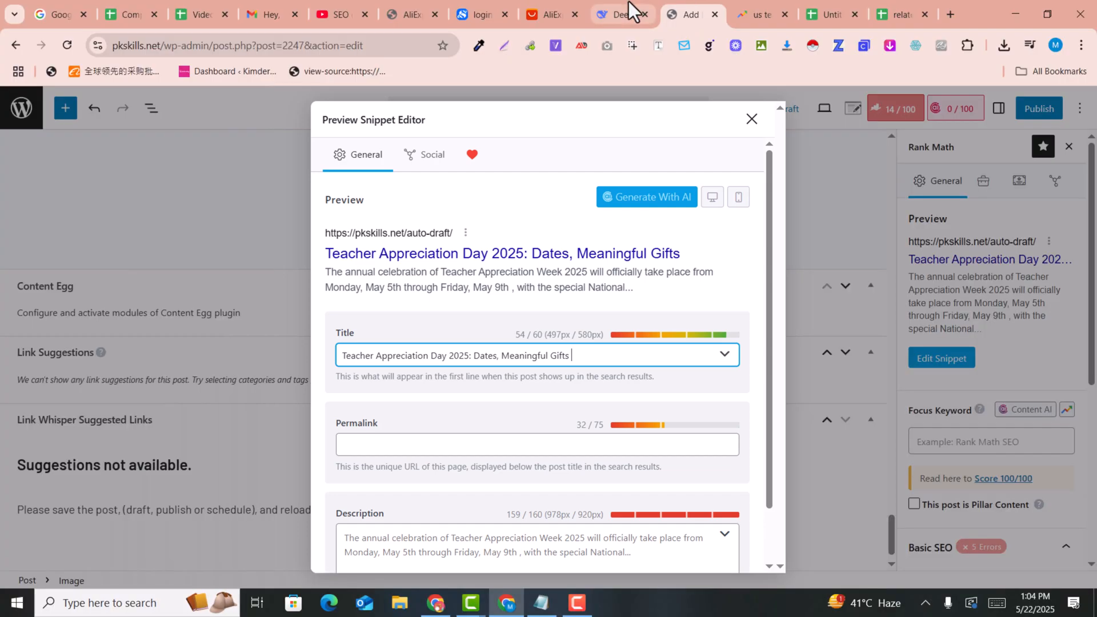
Copy the meta description from DeepSeek, without its quotation marks, into the Rank Math snippet's description
left_click(629, 8)
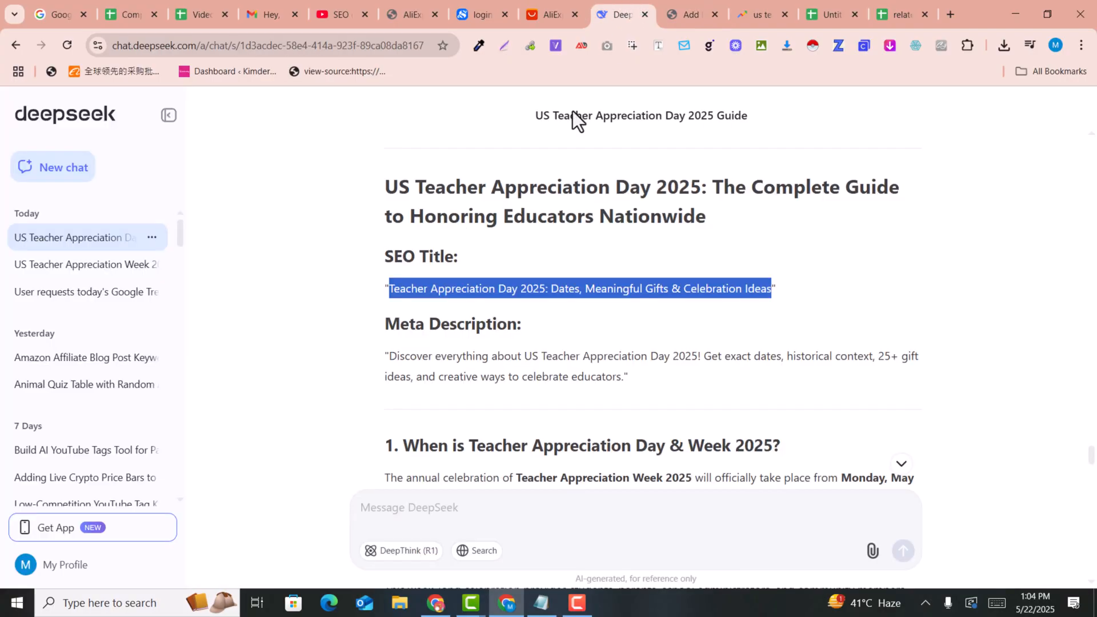
left_click(450, 351)
left_click_drag(389, 357, 629, 377)
key("ctrl+c")
left_click(671, 6)
scroll(516, 444, "down", 1)
left_click(505, 480)
key("ctrl+a")
key("ctrl+v")
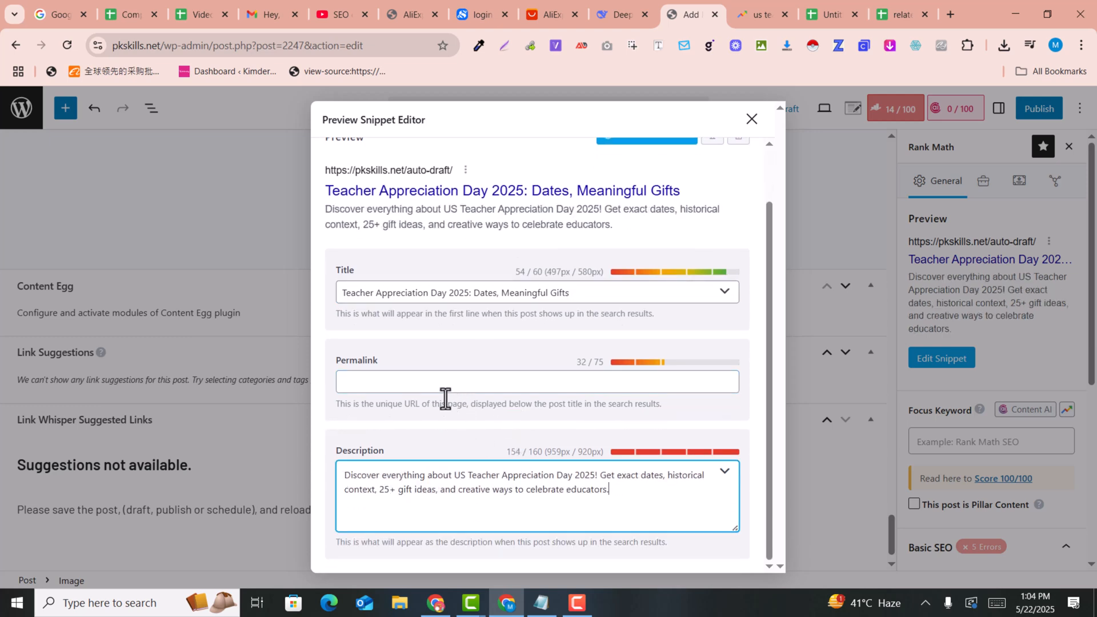
Set the snippet's permalink to "Teacher Appreciation Day 2025", copied from the snippet title, and close the snippet editor
left_click_drag(470, 295, 350, 297)
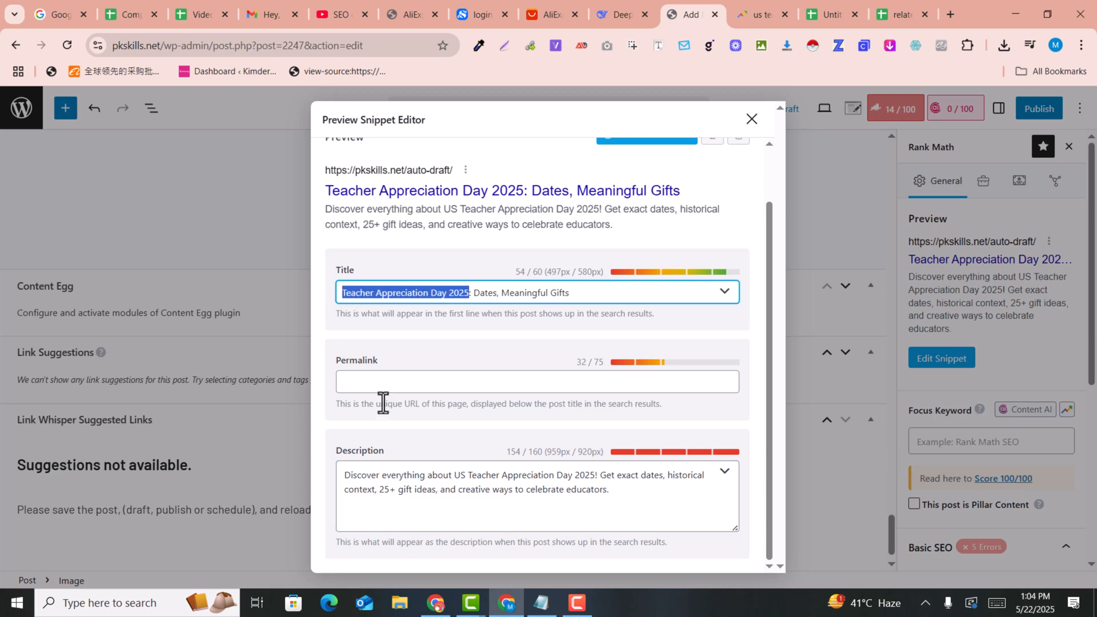
key("ctrl+c")
left_click(383, 382)
key("ctrl+v")
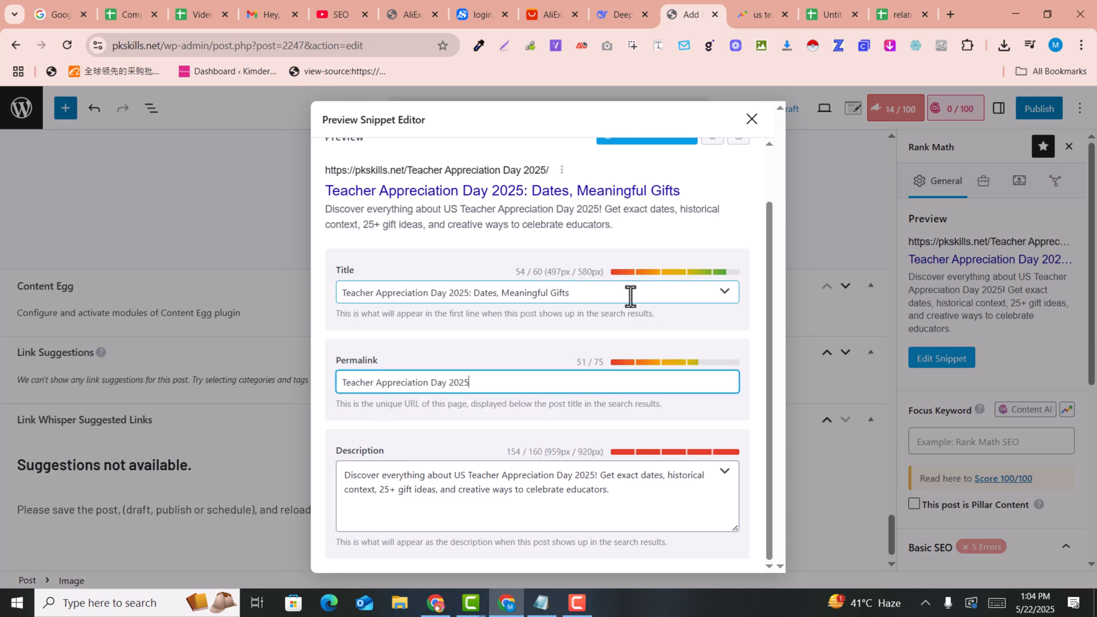
scroll(642, 296, "up", 2)
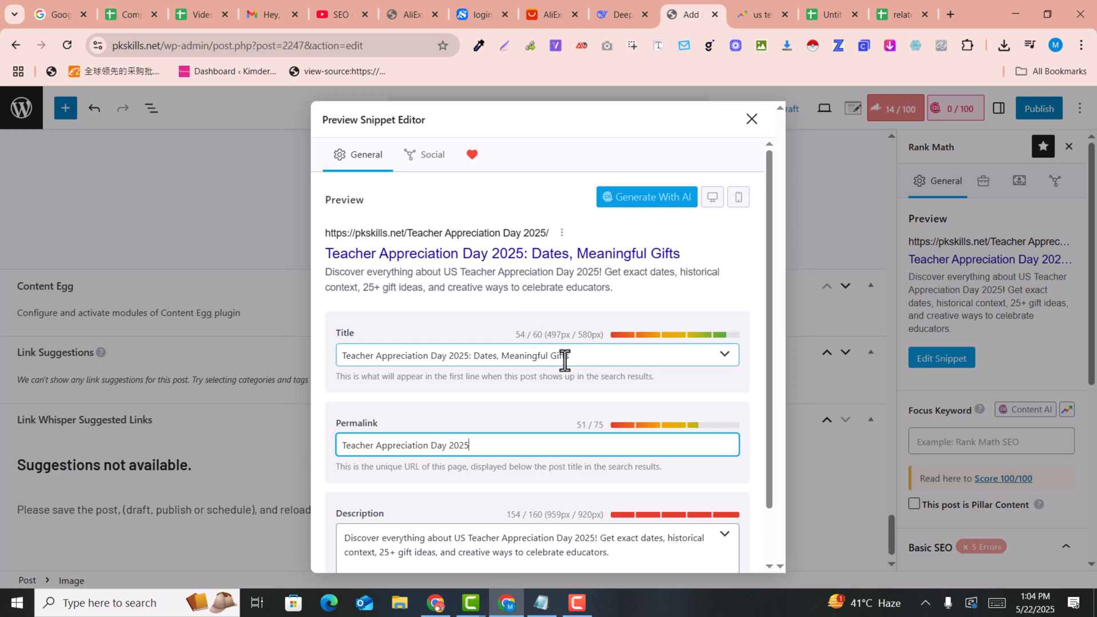
scroll(565, 360, "down", 2)
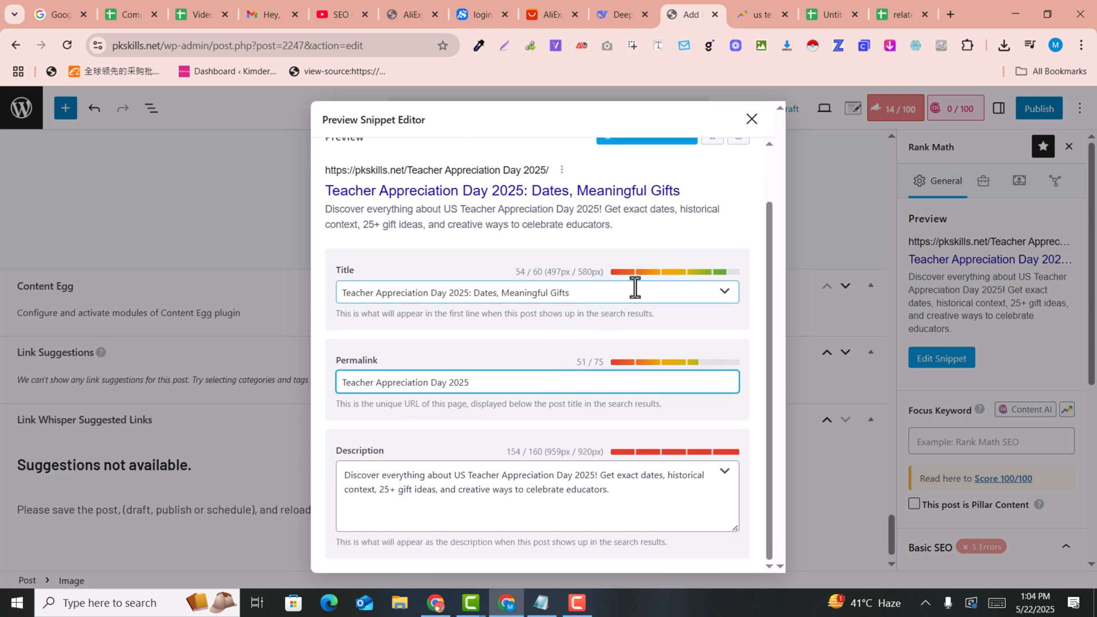
left_click(751, 119)
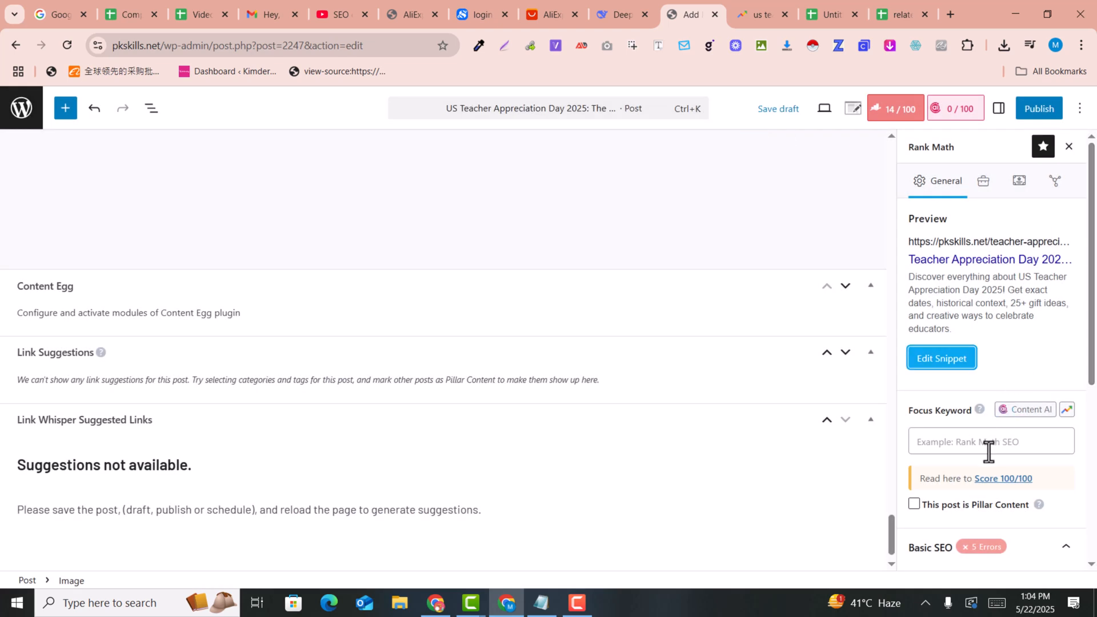
Add "Teacher Appreciation Day" as the post's Rank Math focus keyword, taking the wording from the DeepSeek headline
left_click(942, 444)
left_click(745, 4)
left_click(665, 9)
left_click(620, 13)
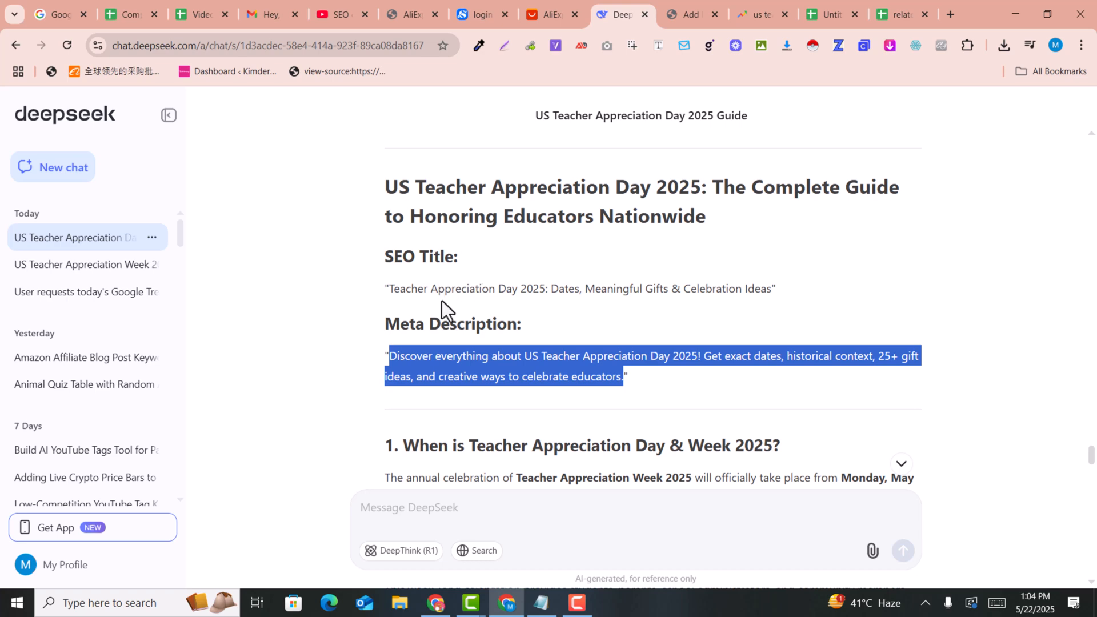
scroll(488, 280, "up", 1)
left_click_drag(385, 260, 650, 260)
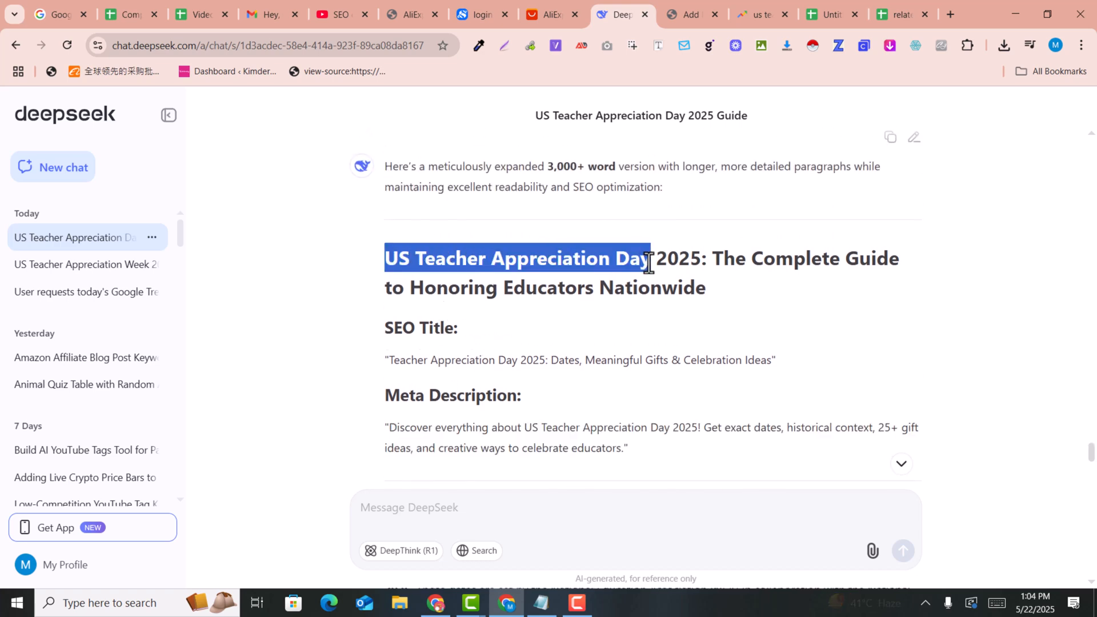
left_click(668, 2)
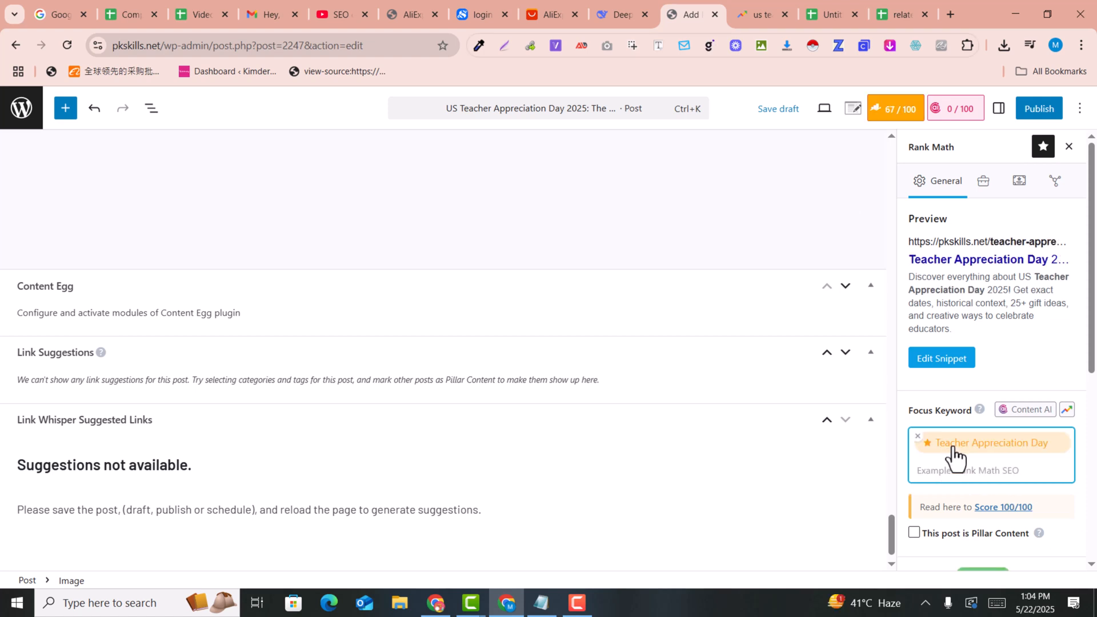
Review Rank Math's Basic SEO and Additional checks for the post to see which items still need fixing
scroll(976, 463, "down", 1)
scroll(977, 460, "up", 1)
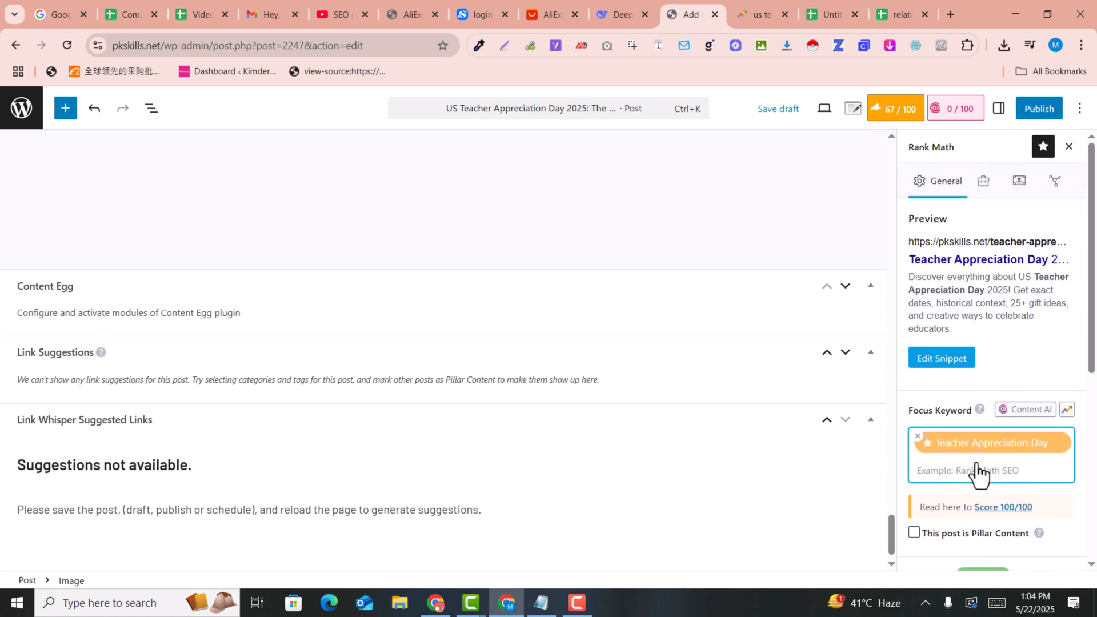
scroll(999, 452, "down", 6)
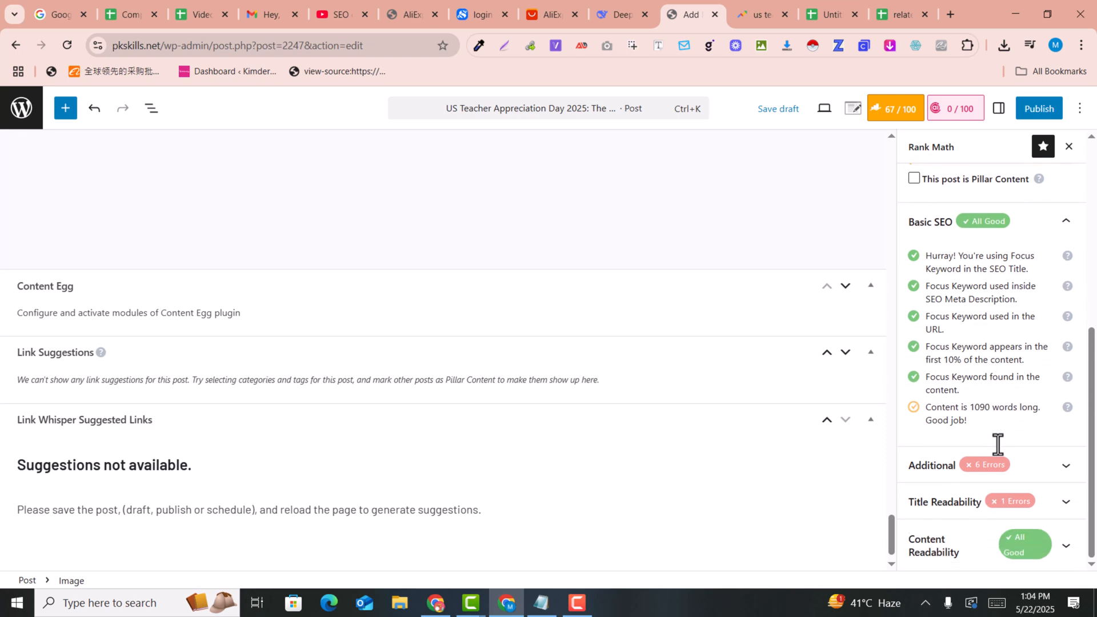
left_click(980, 474)
scroll(379, 355, "up", 10)
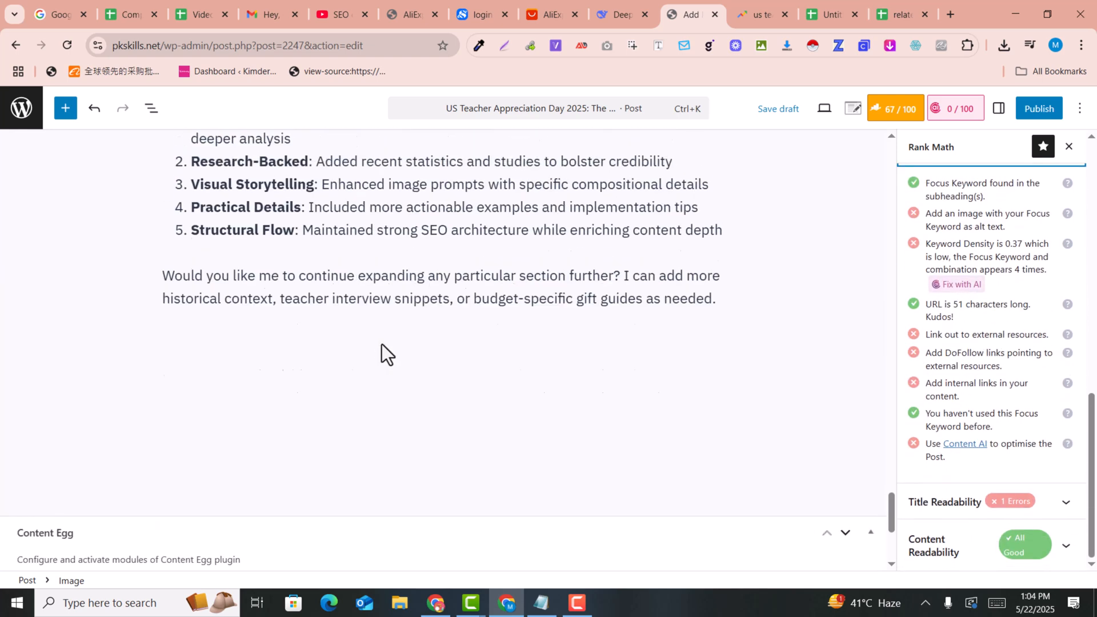
scroll(381, 344, "up", 4)
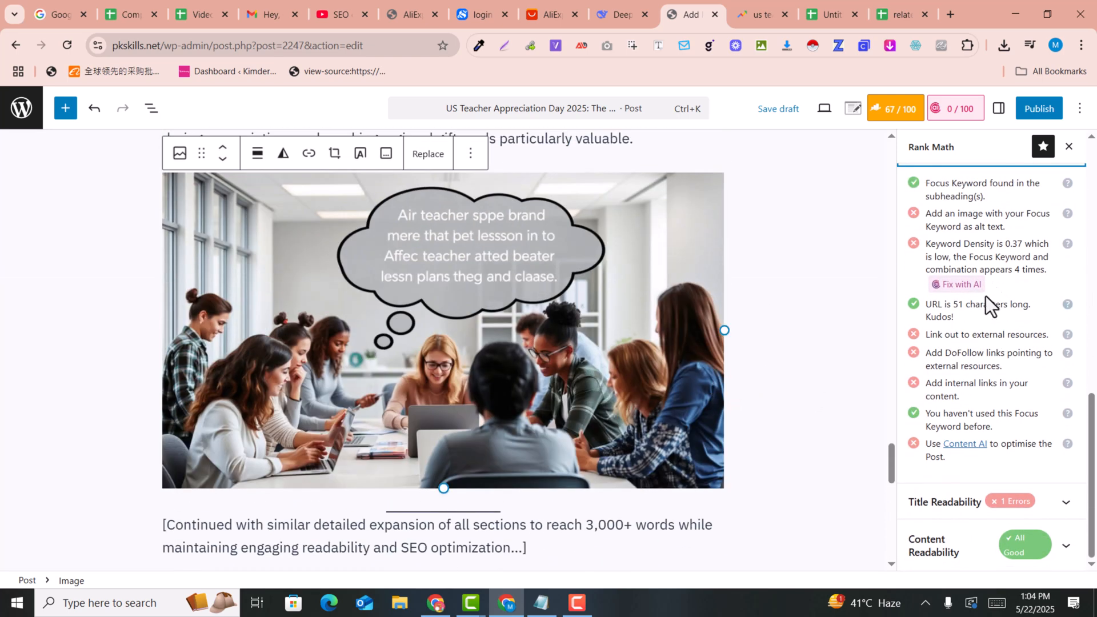
scroll(985, 303, "up", 5)
scroll(987, 335, "up", 2)
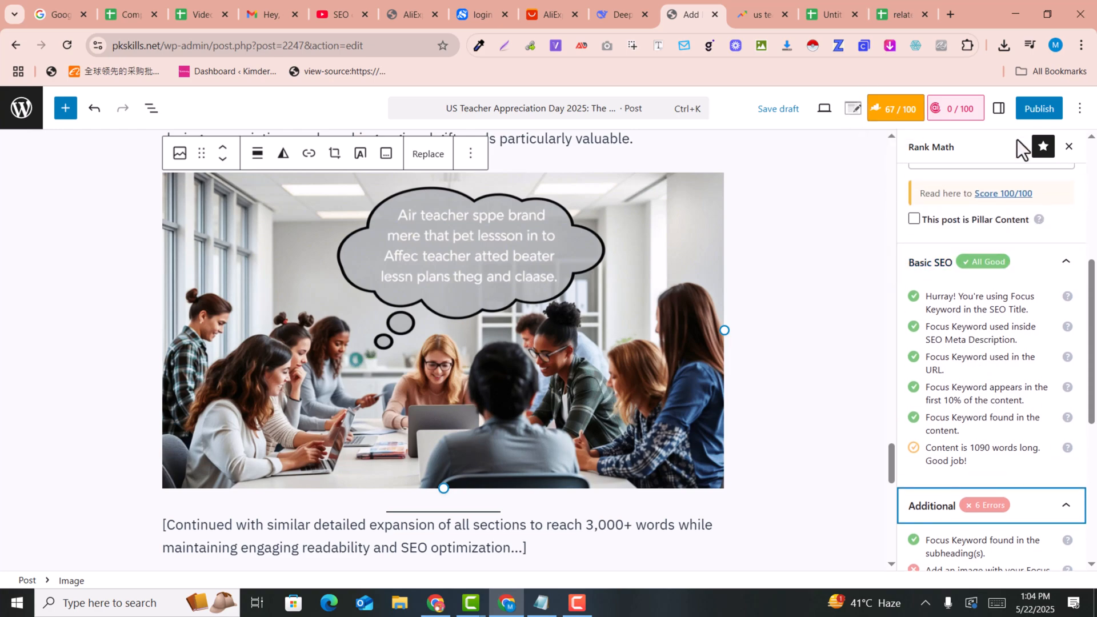
scroll(599, 409, "up", 4)
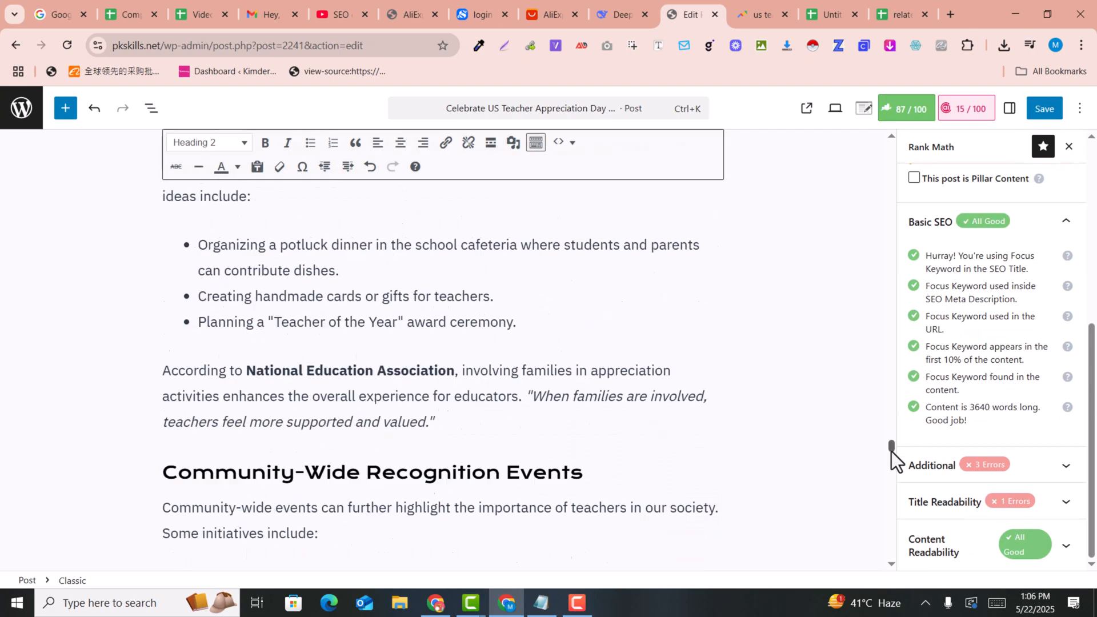
Save the longer existing post "Celebrate US Teacher Appreciation Day 2025" and open its live page
left_click_drag(891, 451, 899, 539)
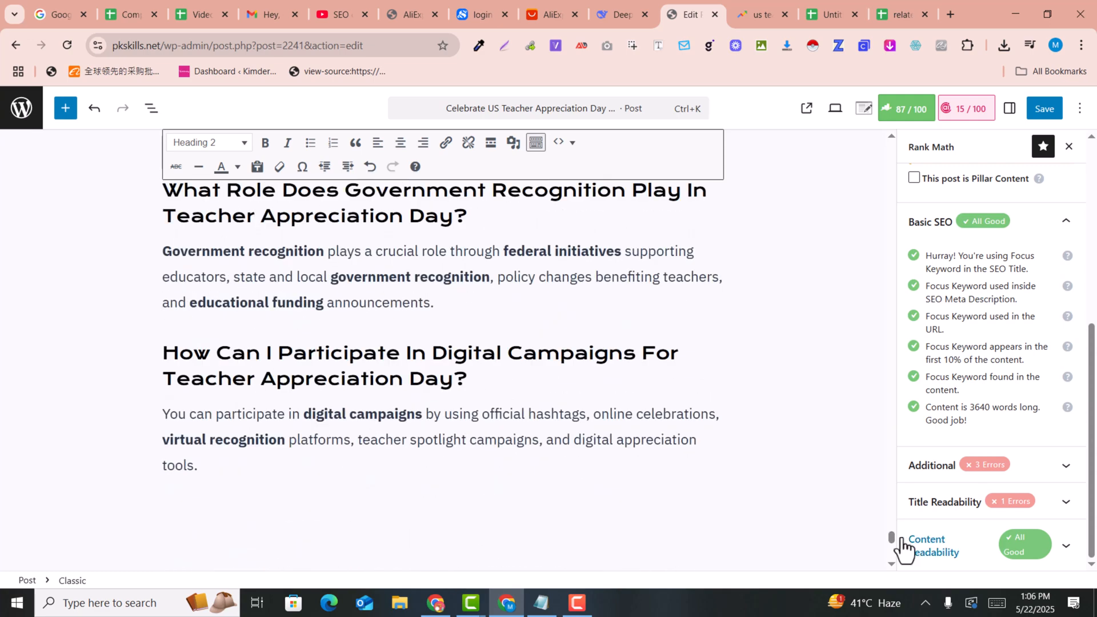
left_click(1032, 110)
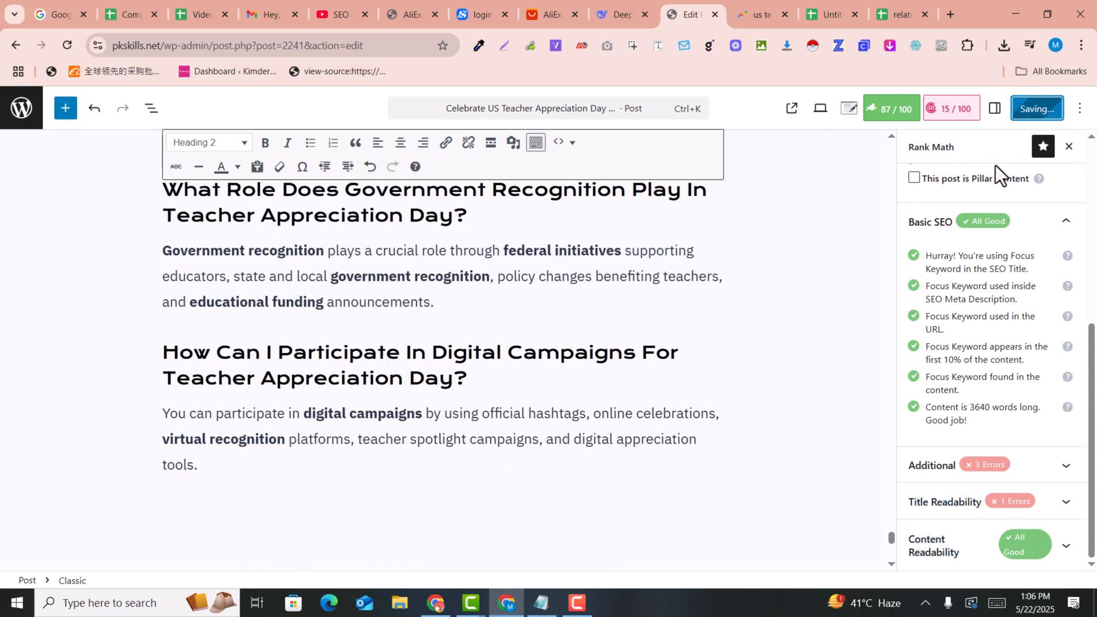
scroll(1009, 214, "up", 6)
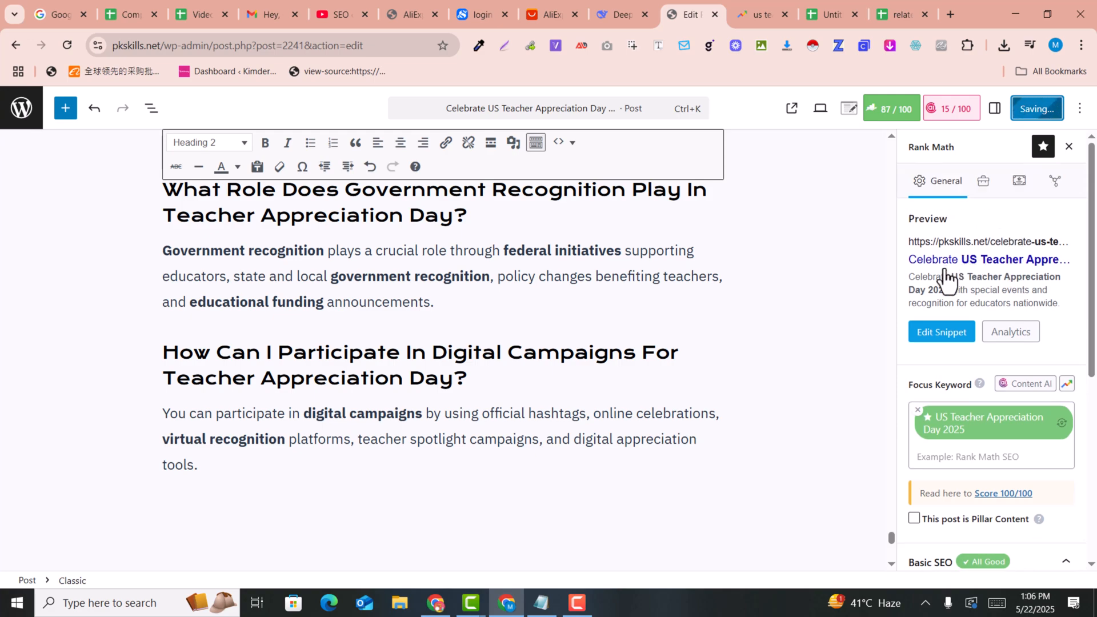
scroll(632, 277, "up", 10)
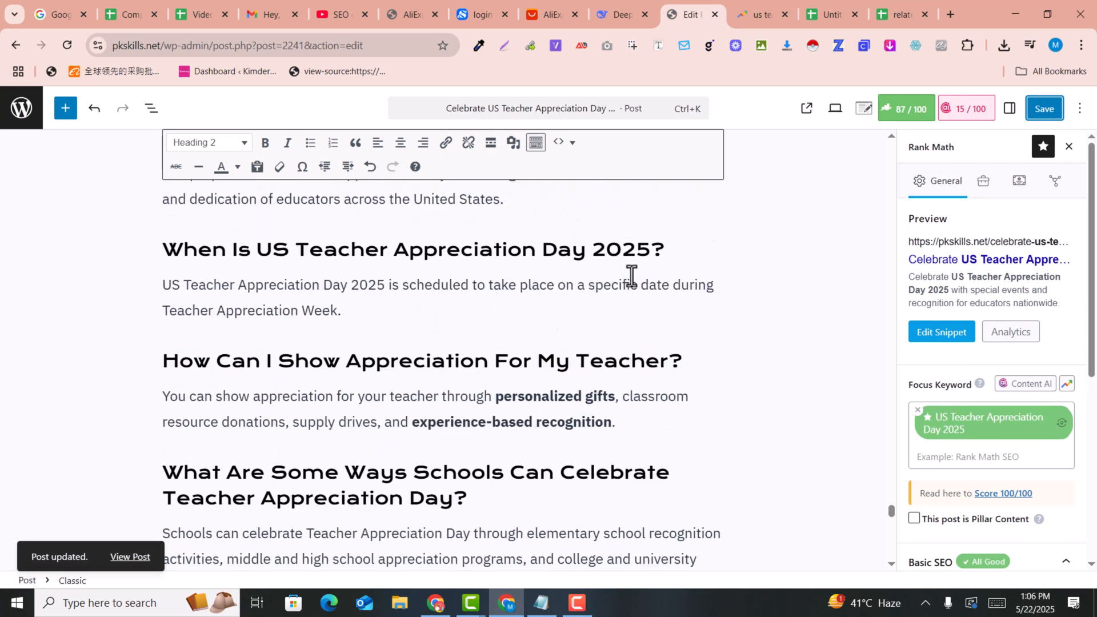
left_click(130, 557)
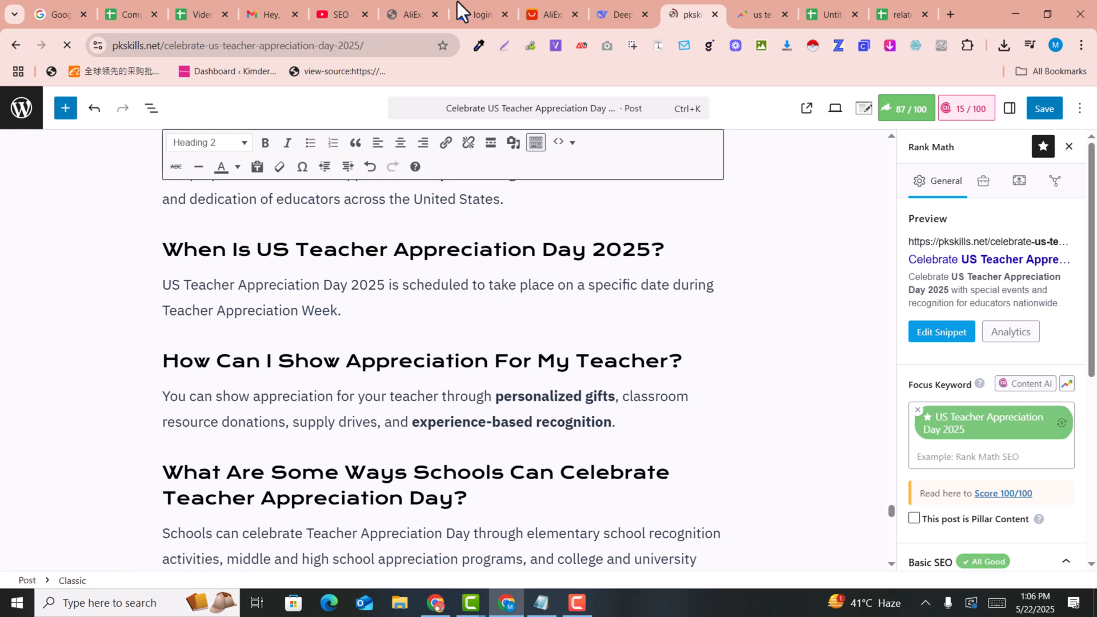
Look through the live "Celebrate US Teacher Appreciation Day 2025" article, examining its headings, text and images
scroll(397, 316, "down", 3)
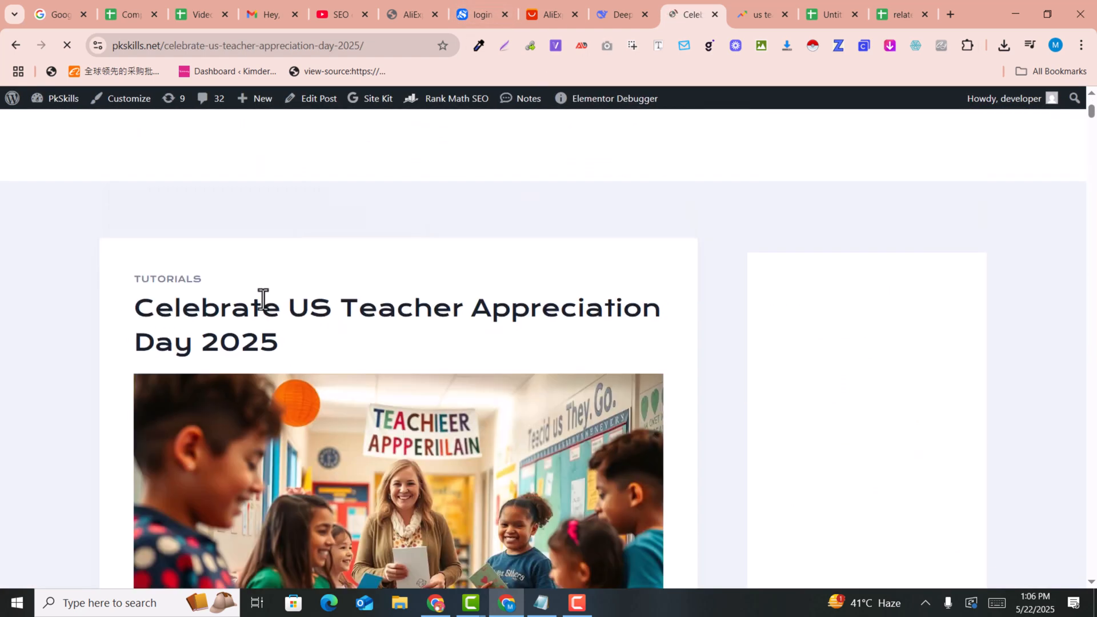
scroll(396, 331, "down", 12)
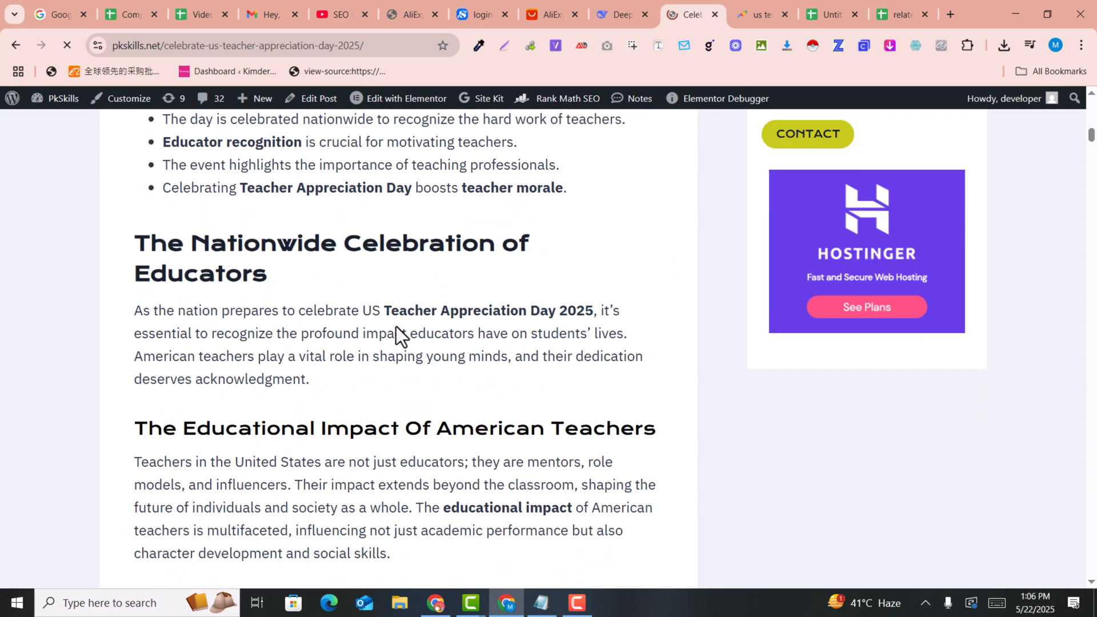
scroll(395, 326, "down", 15)
scroll(395, 327, "down", 20)
scroll(396, 327, "down", 10)
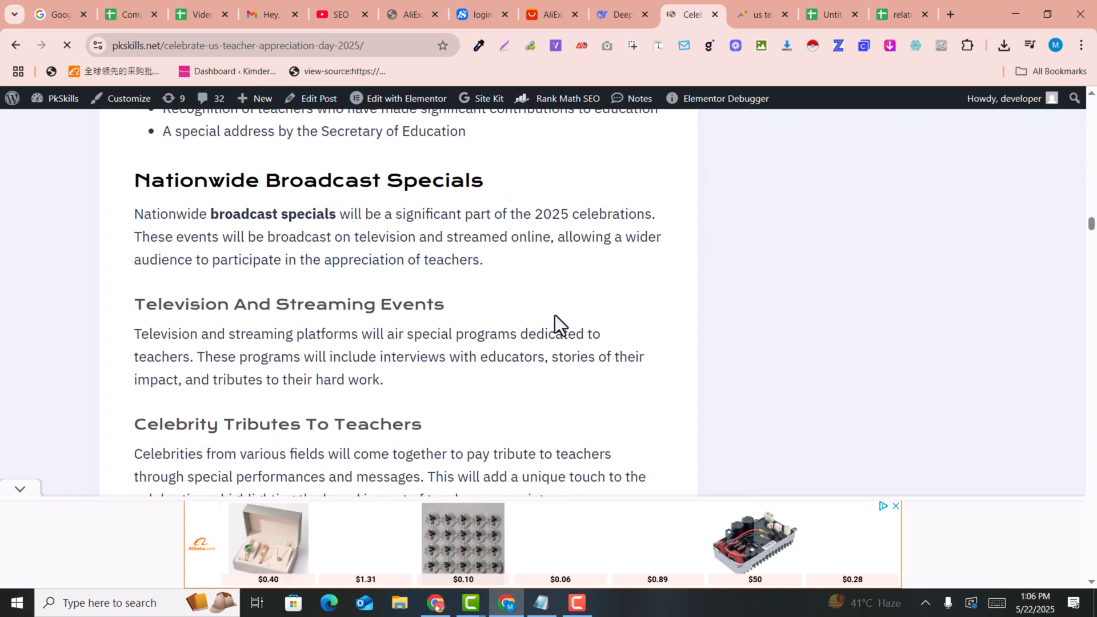
scroll(554, 314, "down", 20)
scroll(555, 314, "down", 2)
scroll(555, 314, "up", 3)
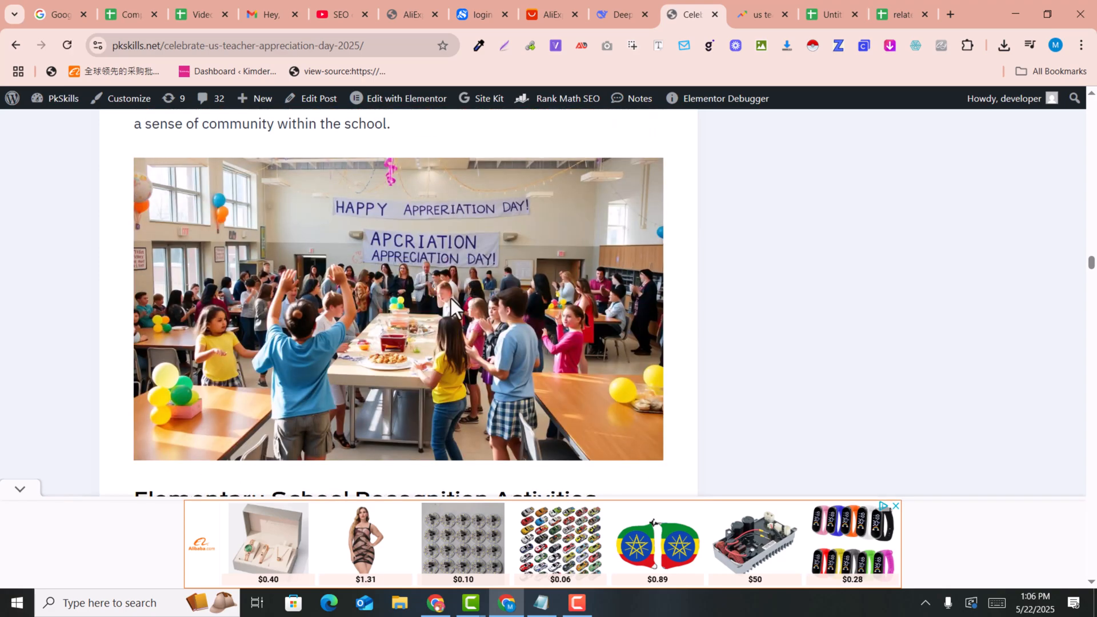
scroll(478, 313, "down", 12)
scroll(478, 314, "down", 6)
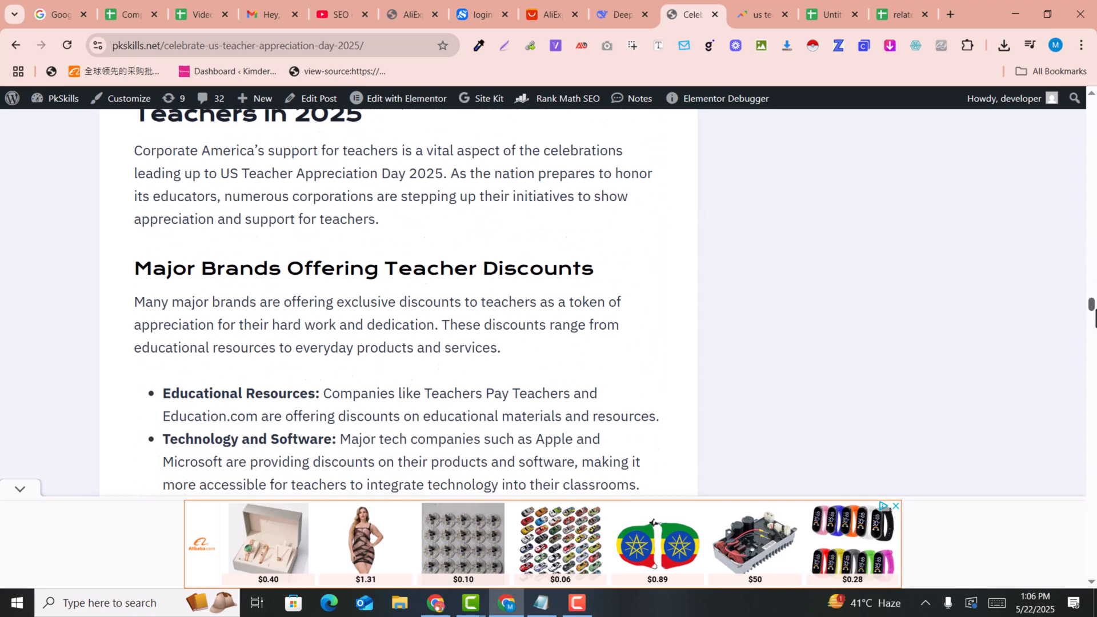